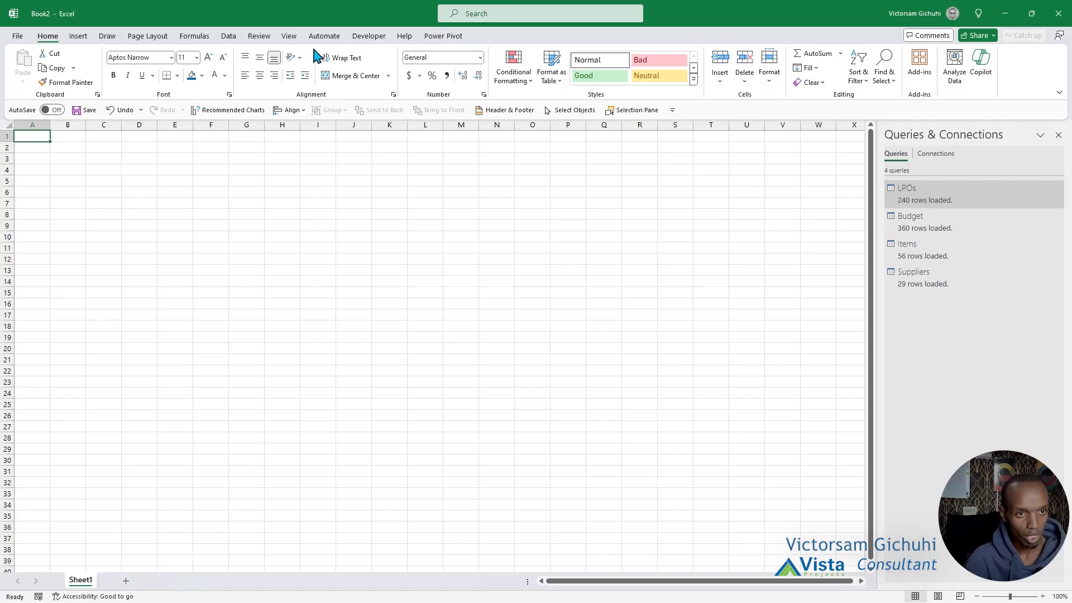
Step: Check in the Excel options that the Microsoft Power Pivot for Excel COM add-in is enabled, and confirm the add-in selection
left_click(450, 39)
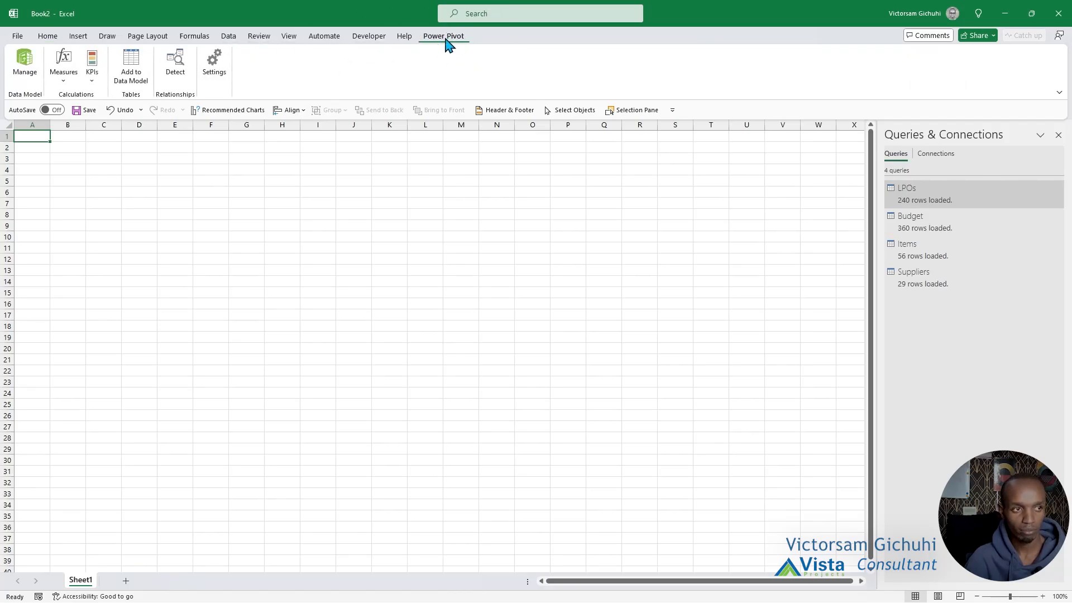
left_click(18, 36)
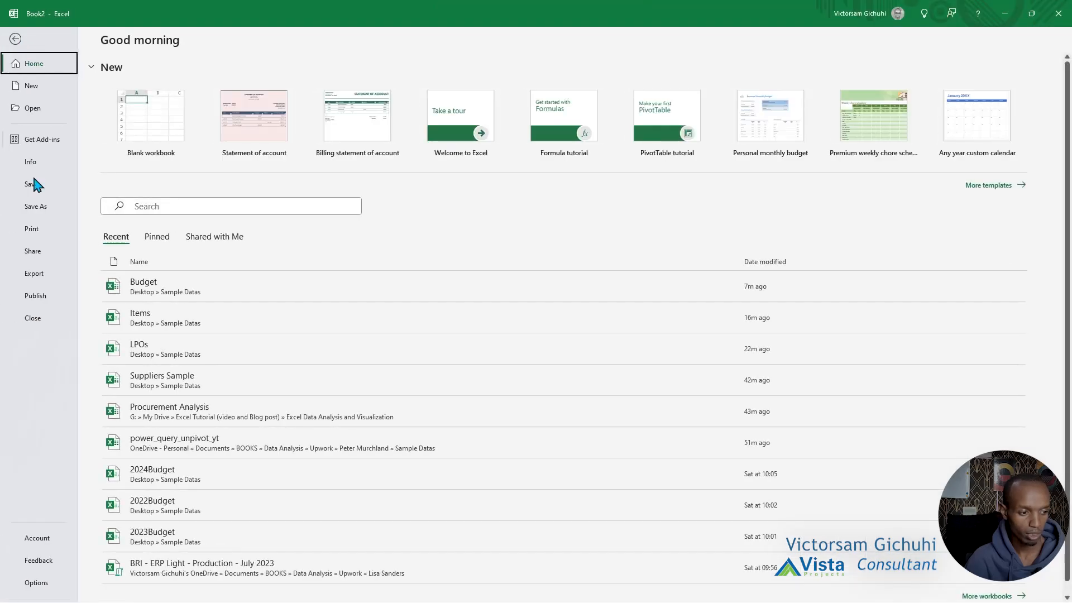
left_click(48, 582)
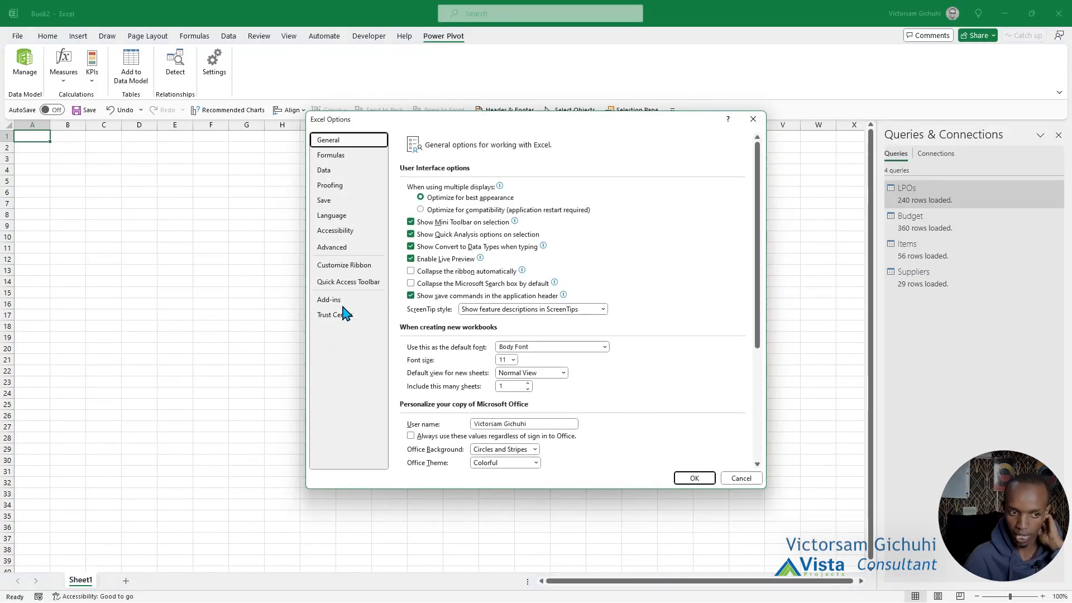
left_click(343, 302)
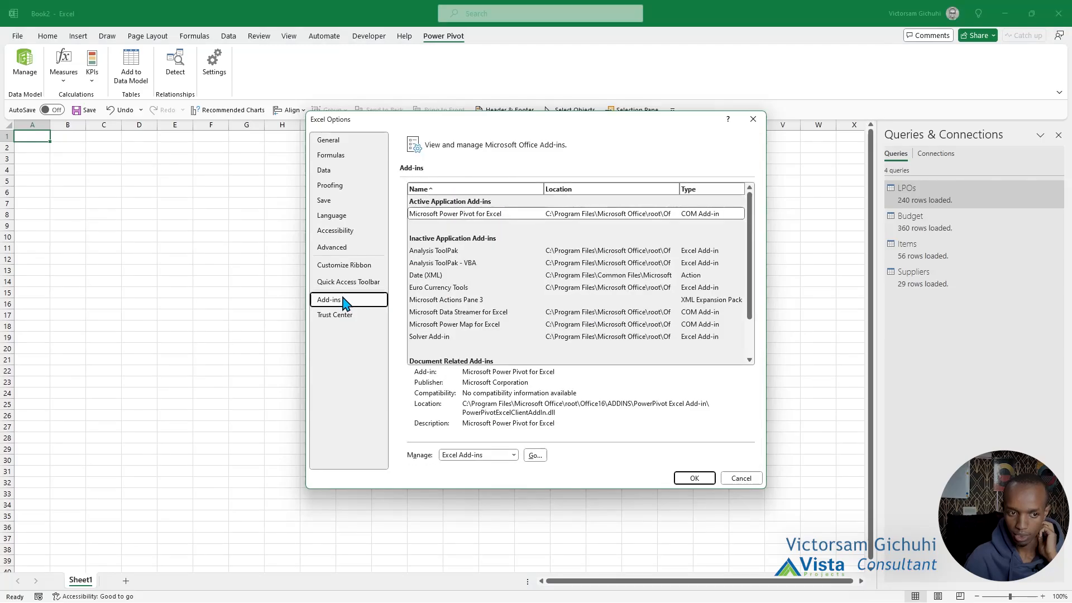
left_click(514, 456)
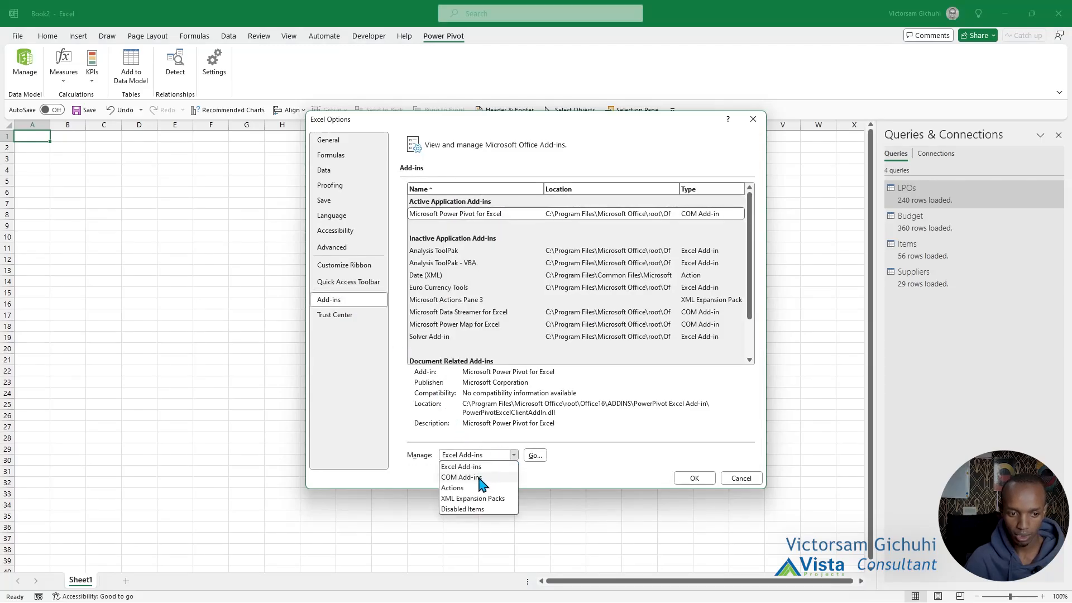
left_click(482, 478)
left_click(535, 455)
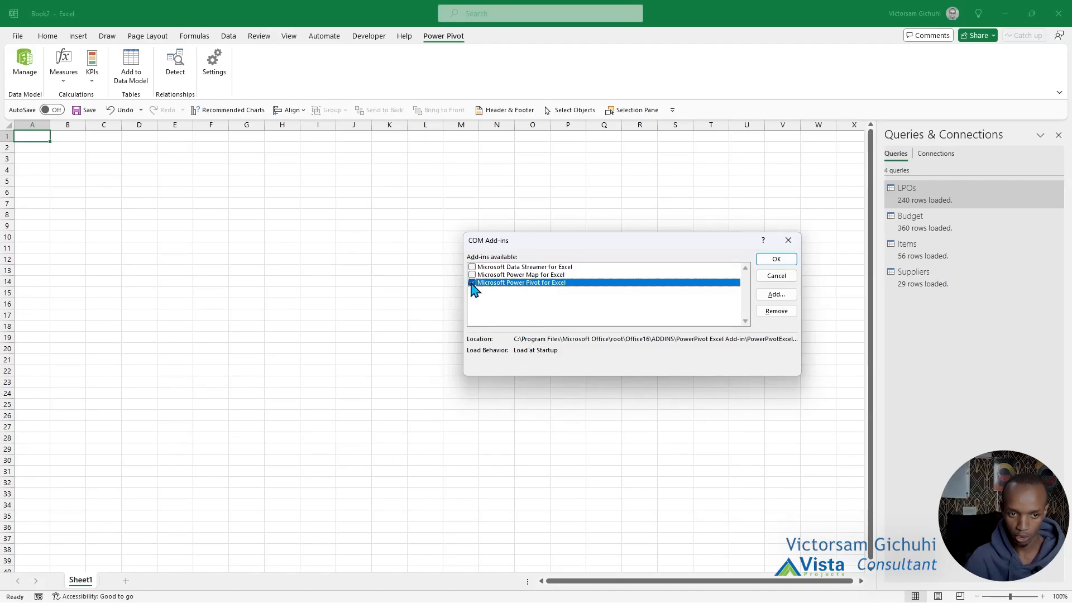
left_click(776, 259)
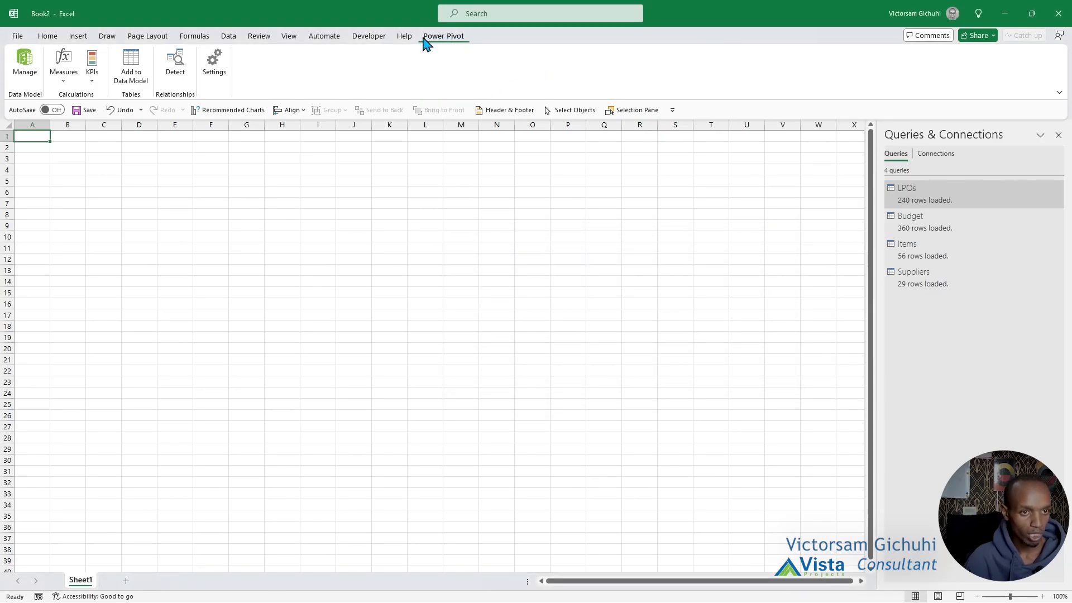
Step: Open the Power Pivot data model and look through the records of the LPOs and Budget tables
left_click(25, 75)
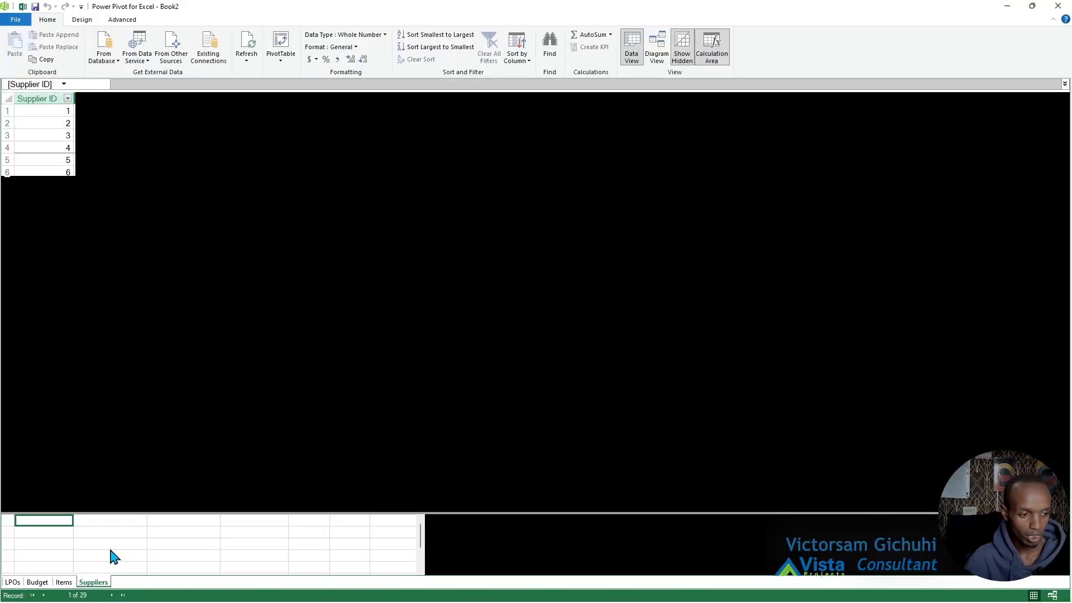
left_click(13, 583)
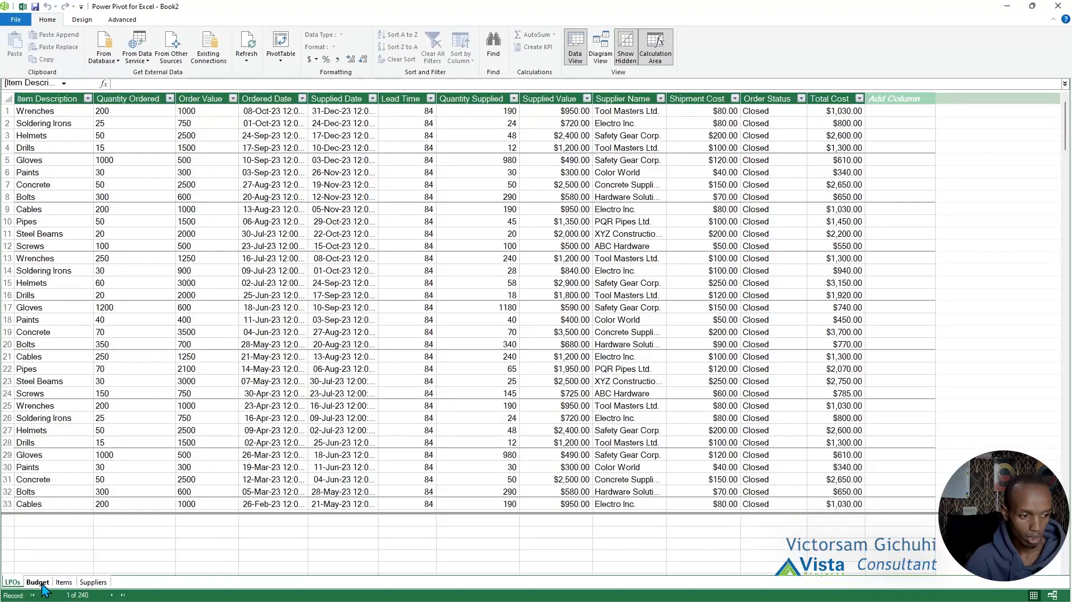
left_click(38, 583)
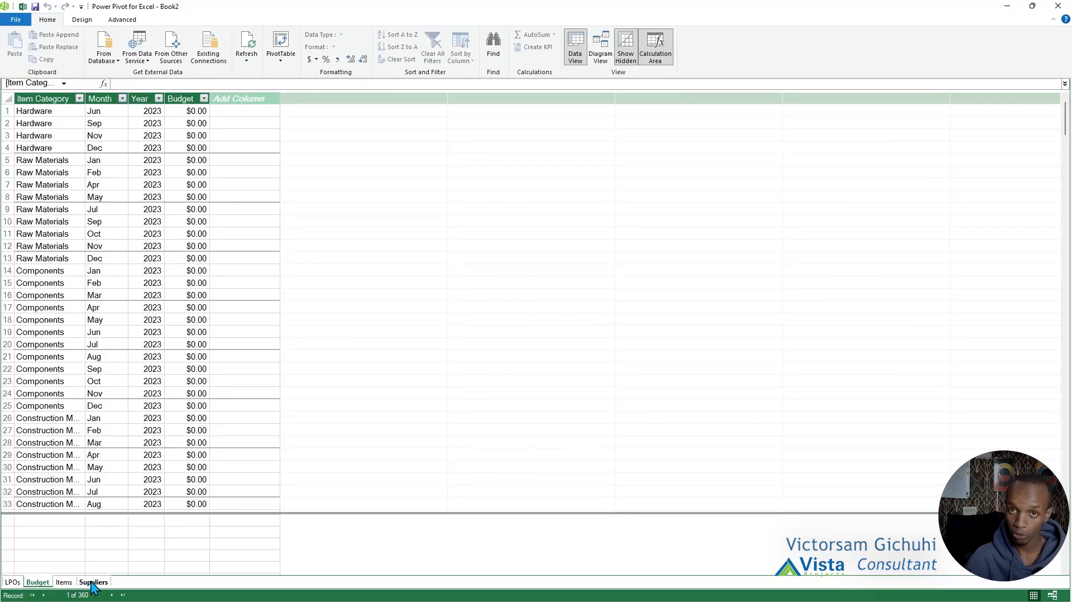
left_click(12, 582)
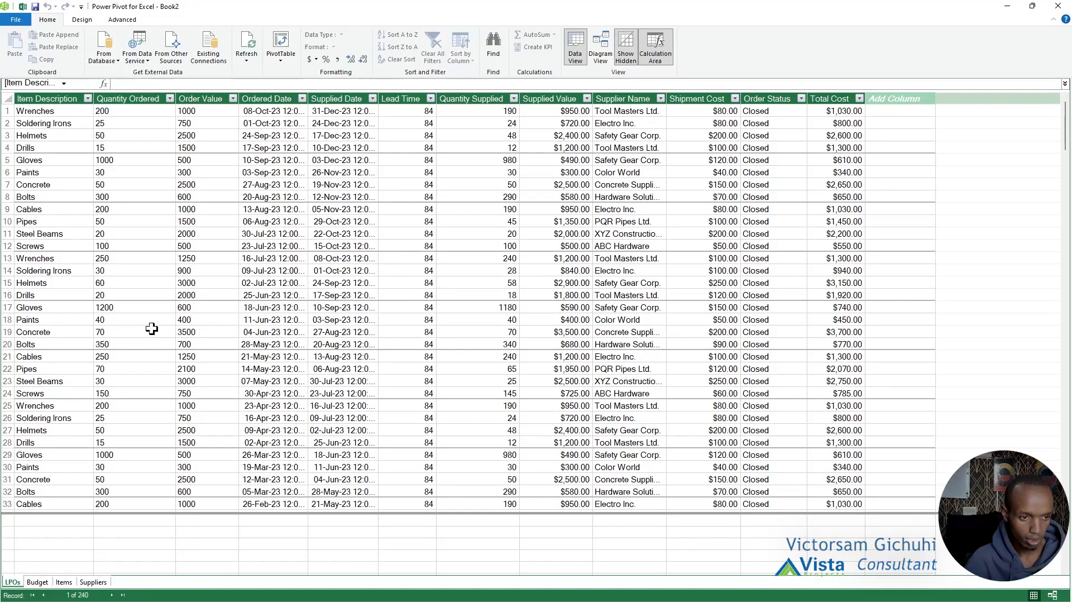
scroll(151, 329, "down", 7)
scroll(151, 329, "down", 17)
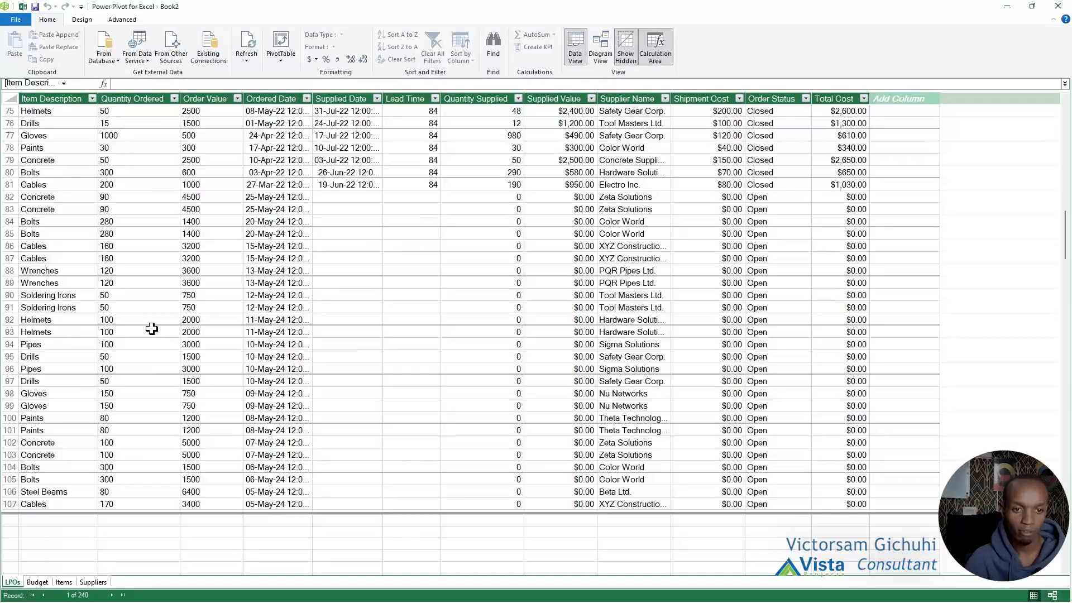
scroll(151, 329, "down", 3)
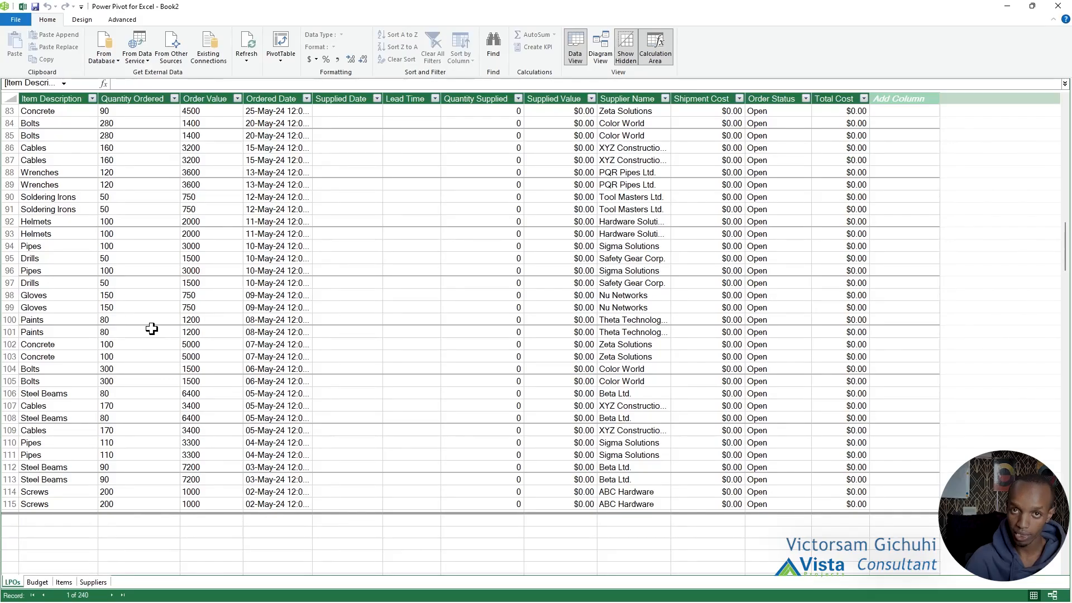
Step: Return to the workbook and jump to the last row of Sheet1's column A, then back to cell A1
left_click(1009, 7)
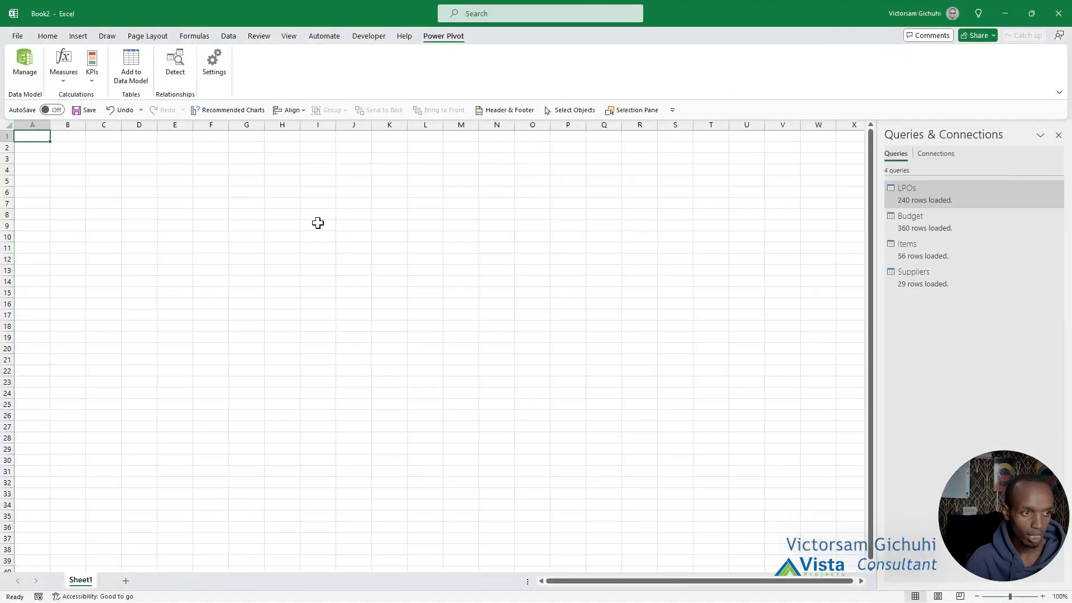
key("ctrl+Down")
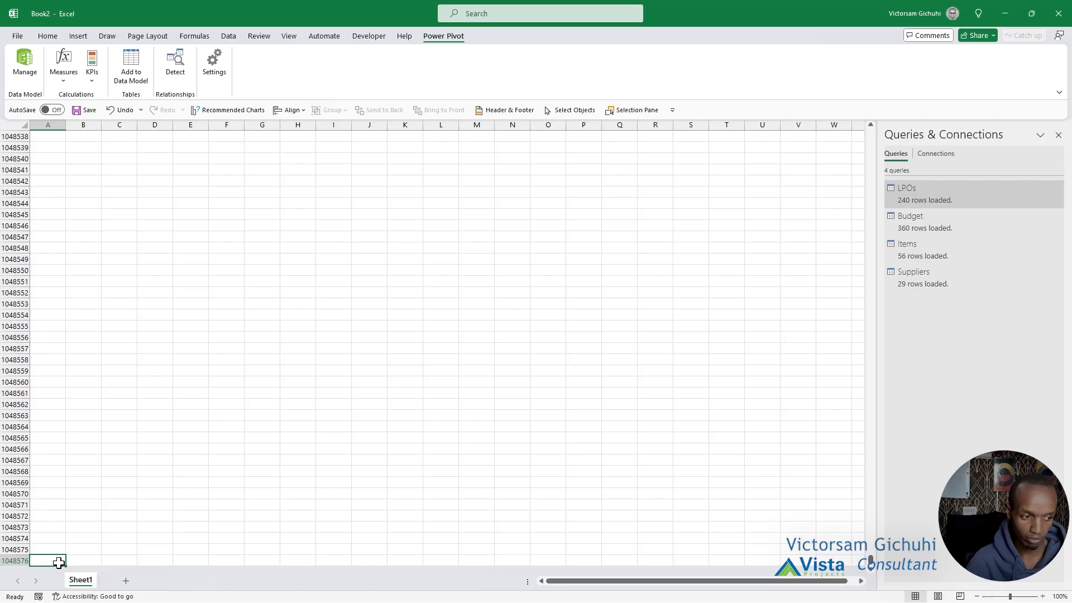
type("a")
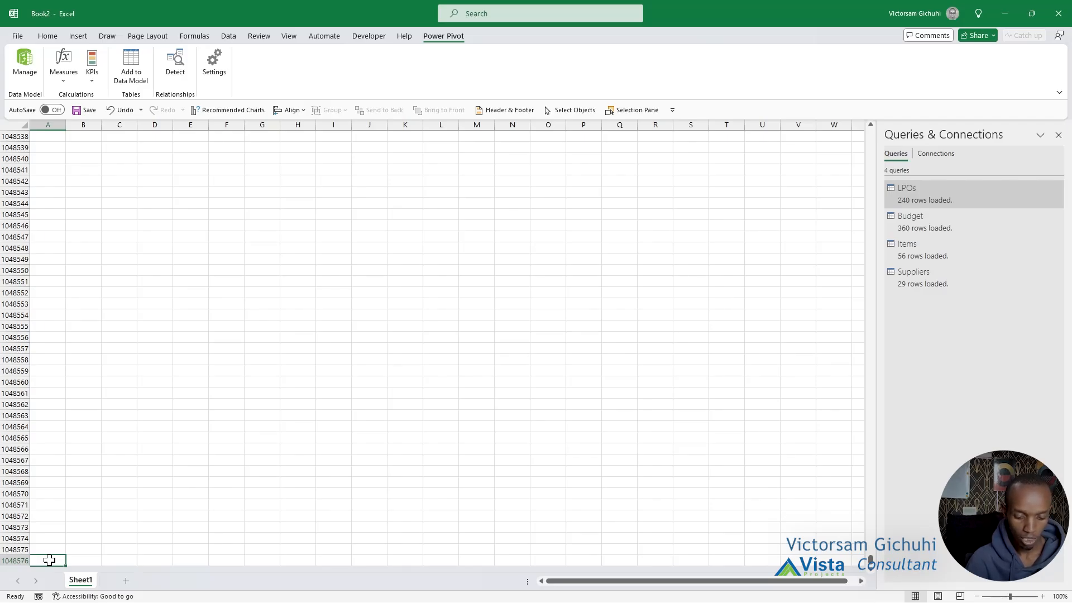
key("ctrl+Up")
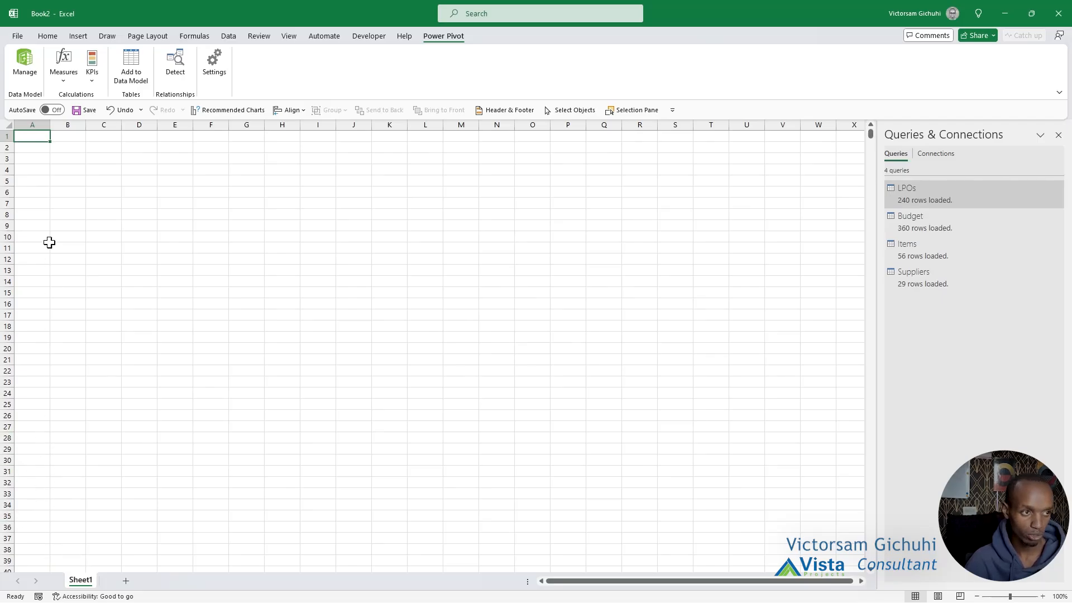
Step: Show the data model as a diagram and enlarge the LPOs, Budget, Items and Suppliers table boxes to reveal more fields
left_click(24, 64)
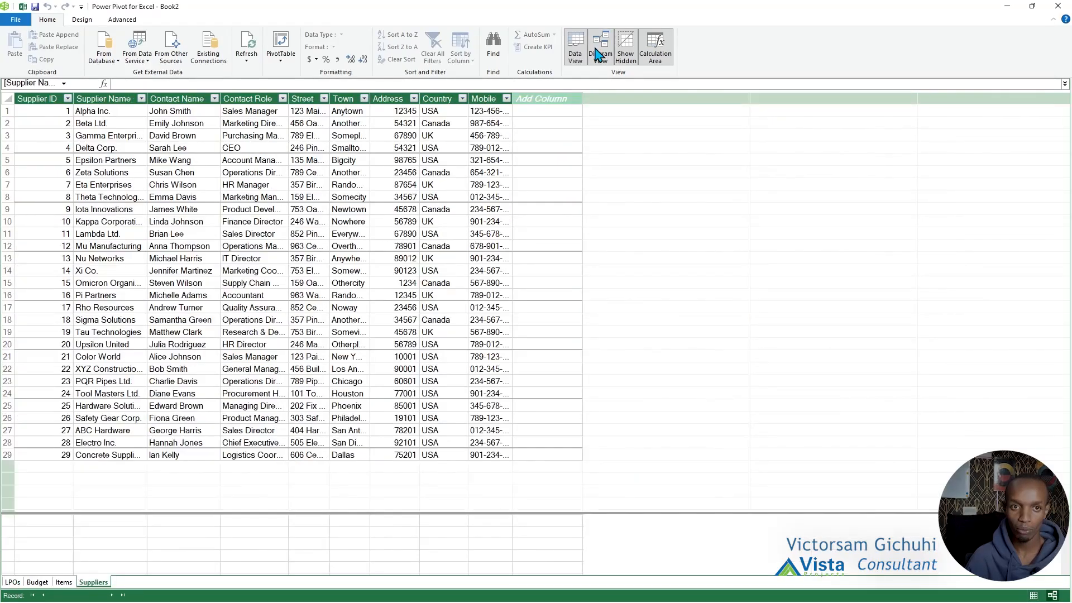
left_click(599, 55)
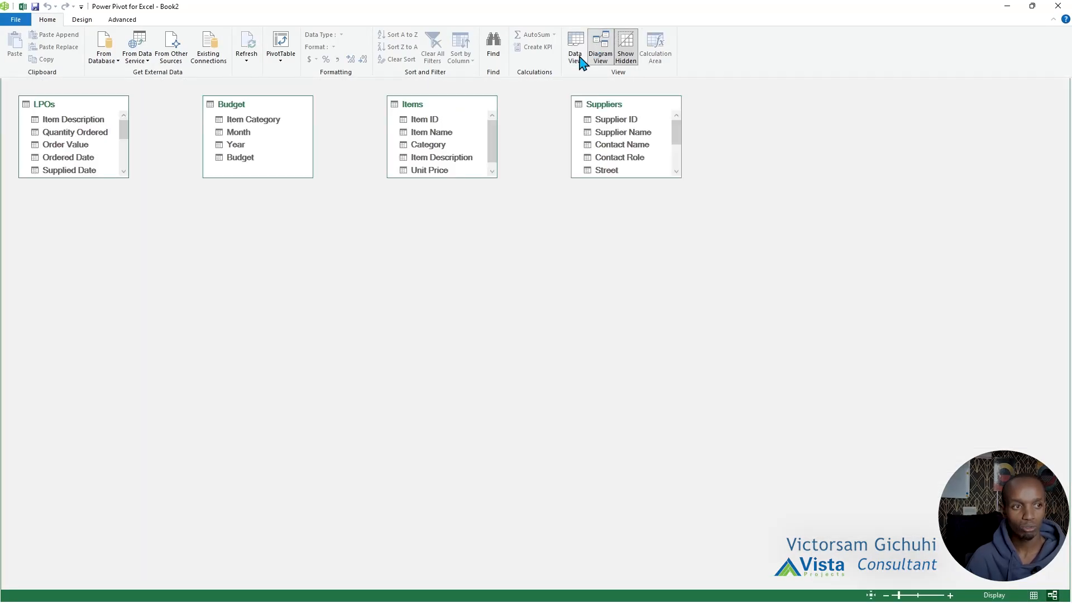
left_click_drag(128, 177, 166, 242)
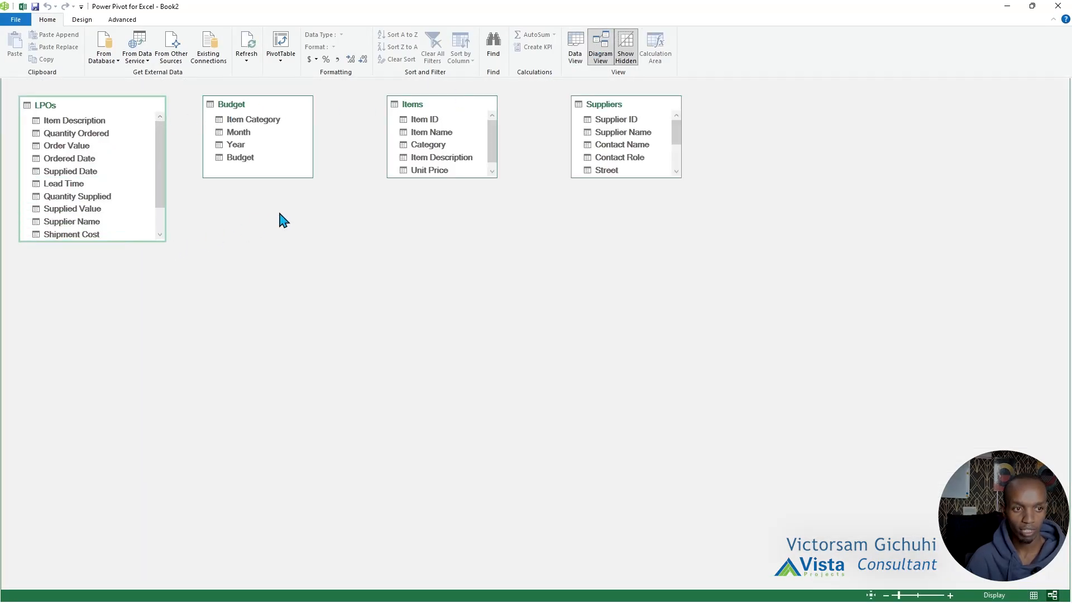
left_click_drag(312, 177, 355, 229)
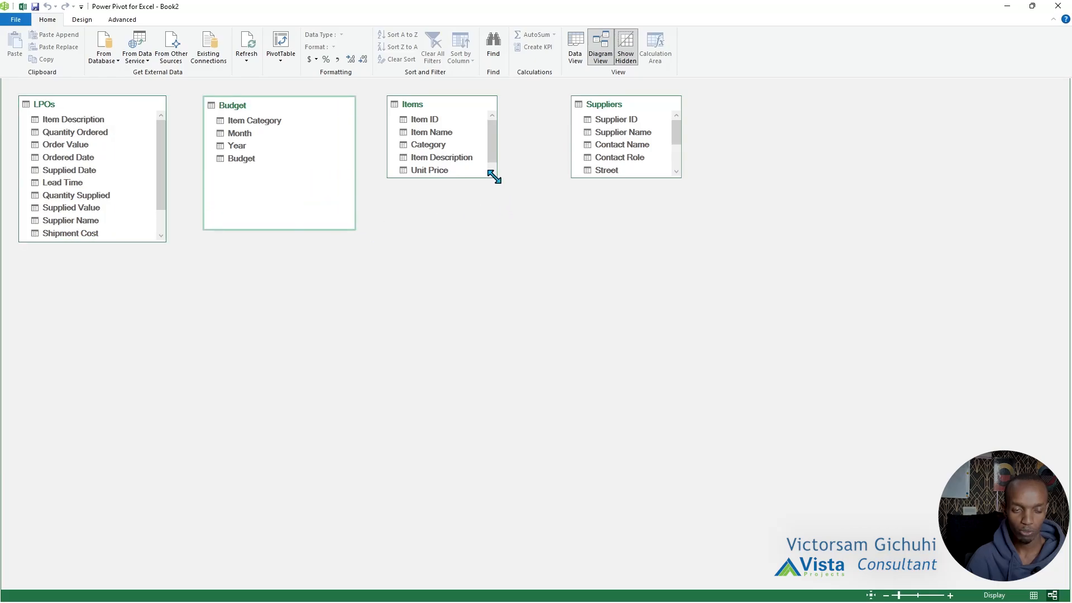
left_click_drag(494, 176, 526, 231)
left_click(676, 171)
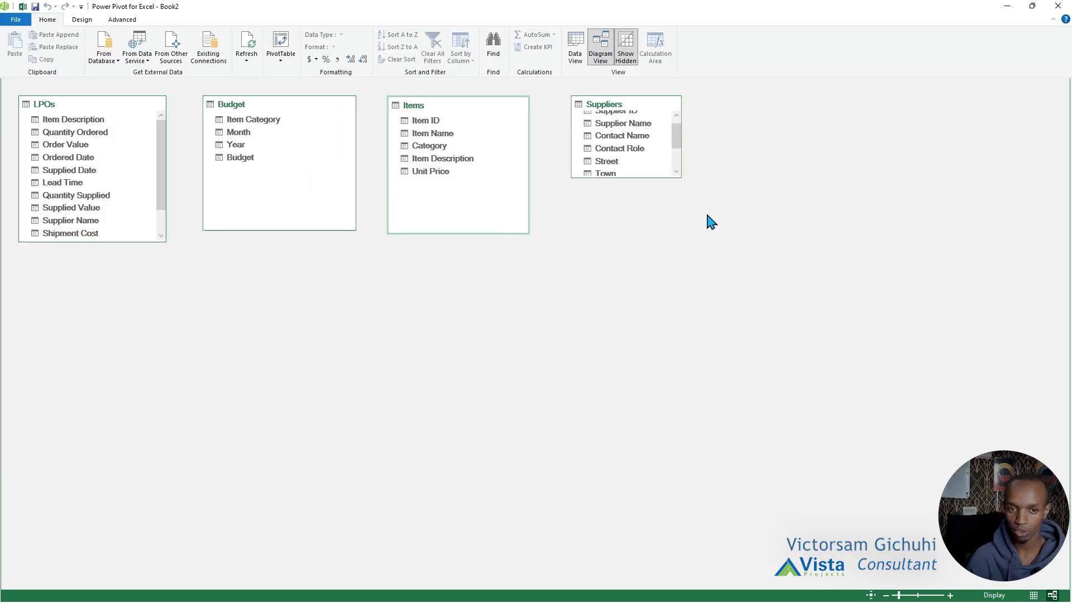
left_click_drag(681, 177, 713, 230)
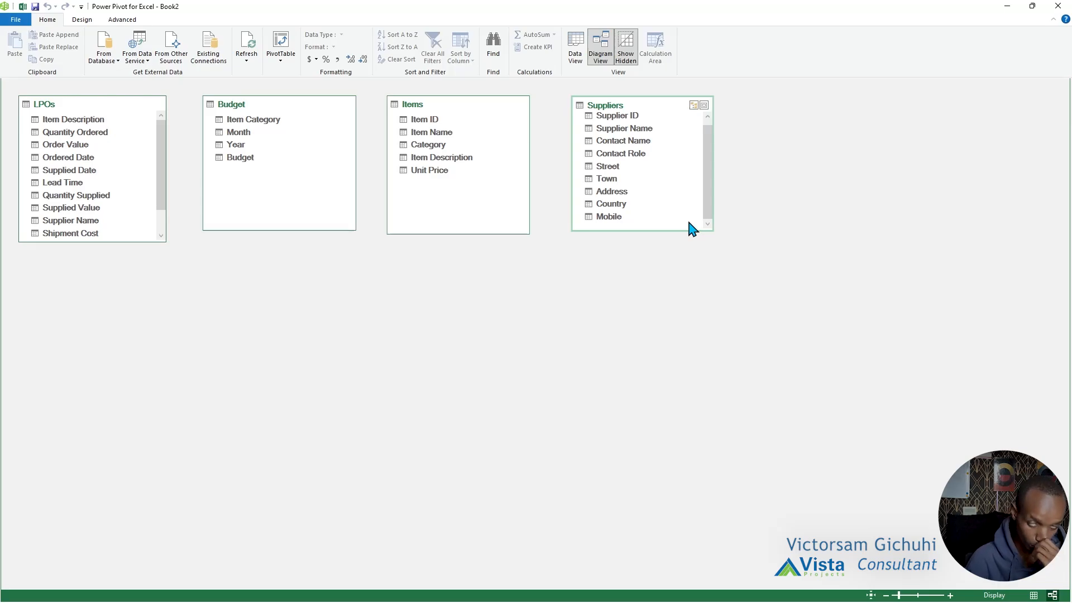
Step: Switch the data model back to data view and look through the Items, Budget and LPOs tables
left_click(576, 49)
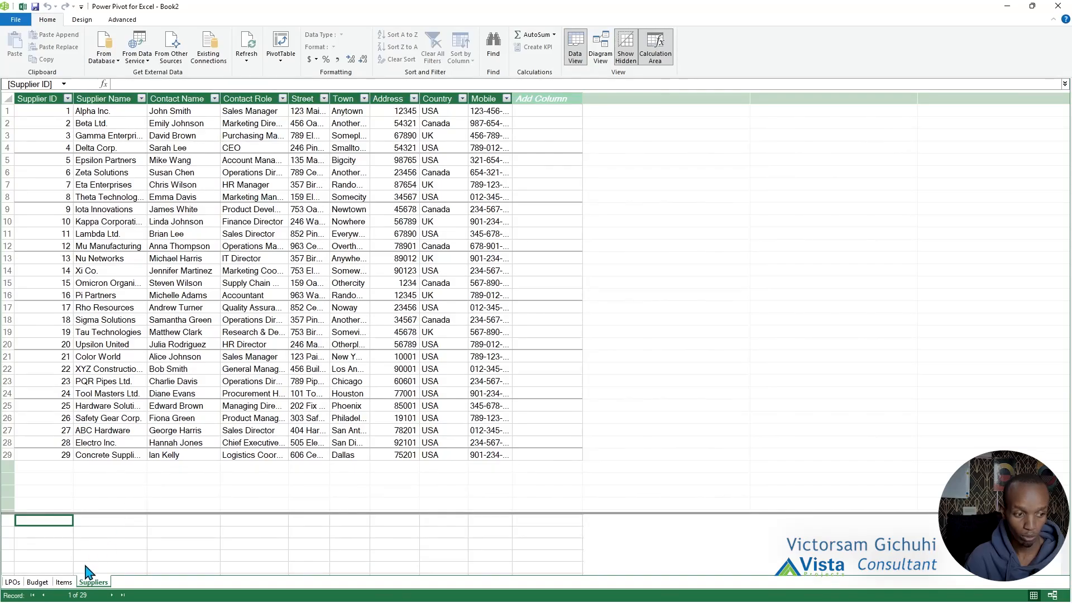
left_click(64, 582)
left_click(39, 582)
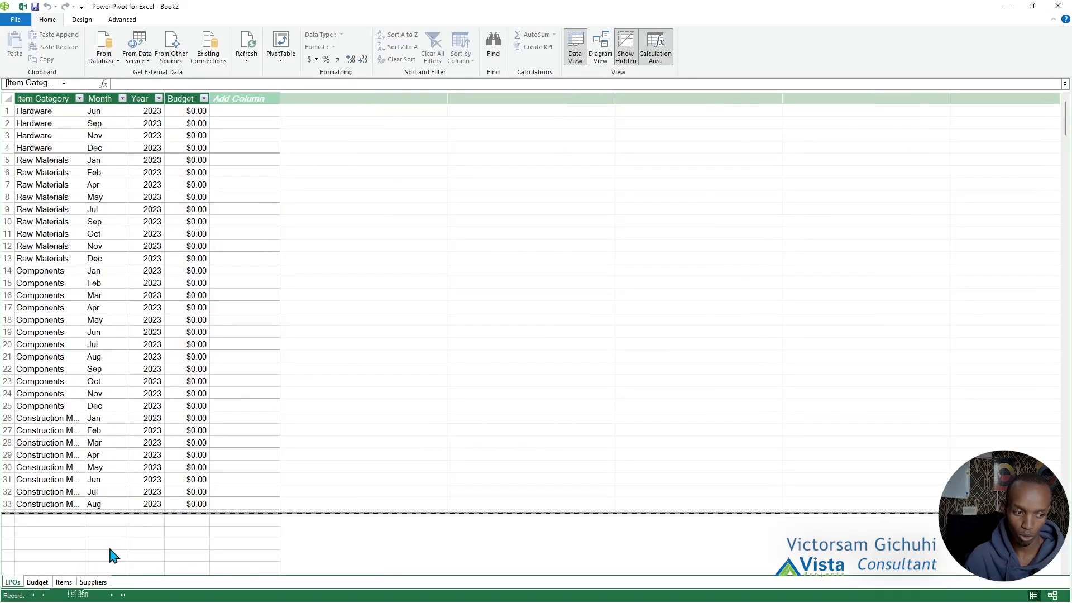
left_click(12, 583)
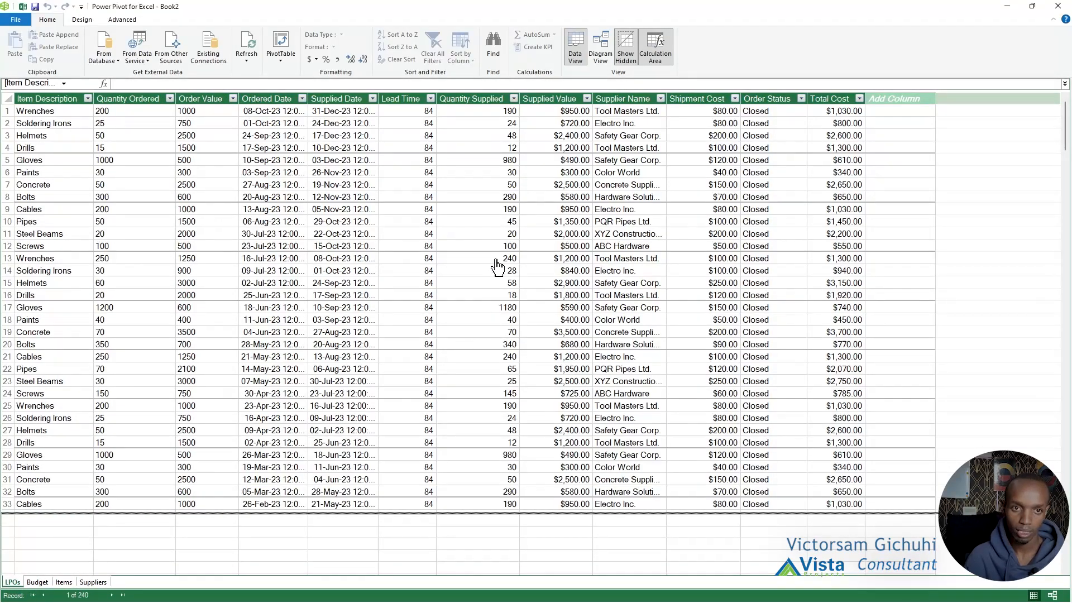
Step: Return to the diagram view and lengthen the Budget, LPOs and Items table boxes slightly
left_click(601, 49)
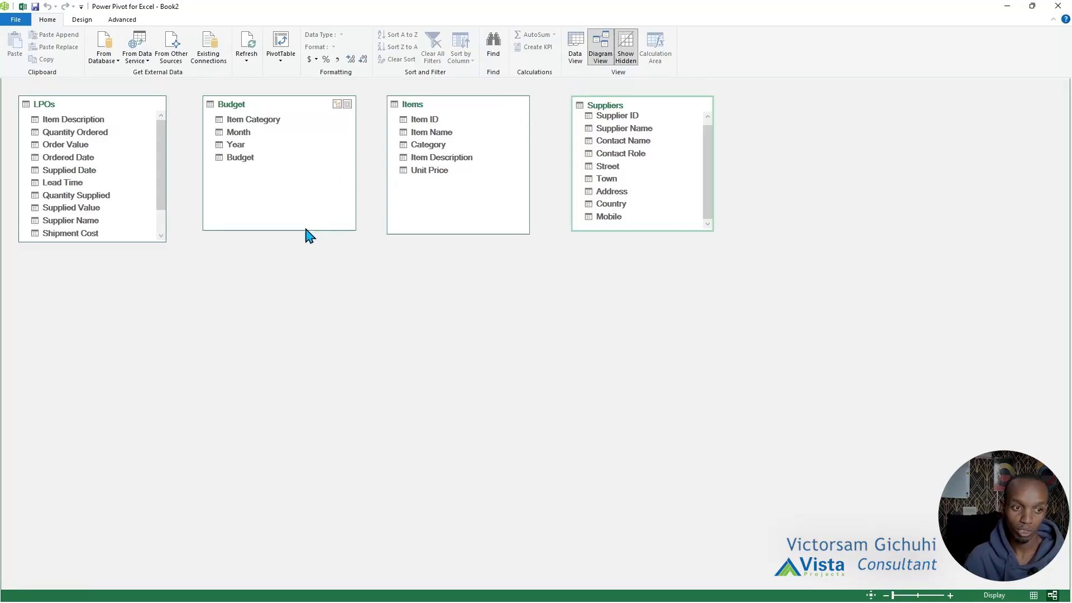
left_click_drag(306, 230, 307, 252)
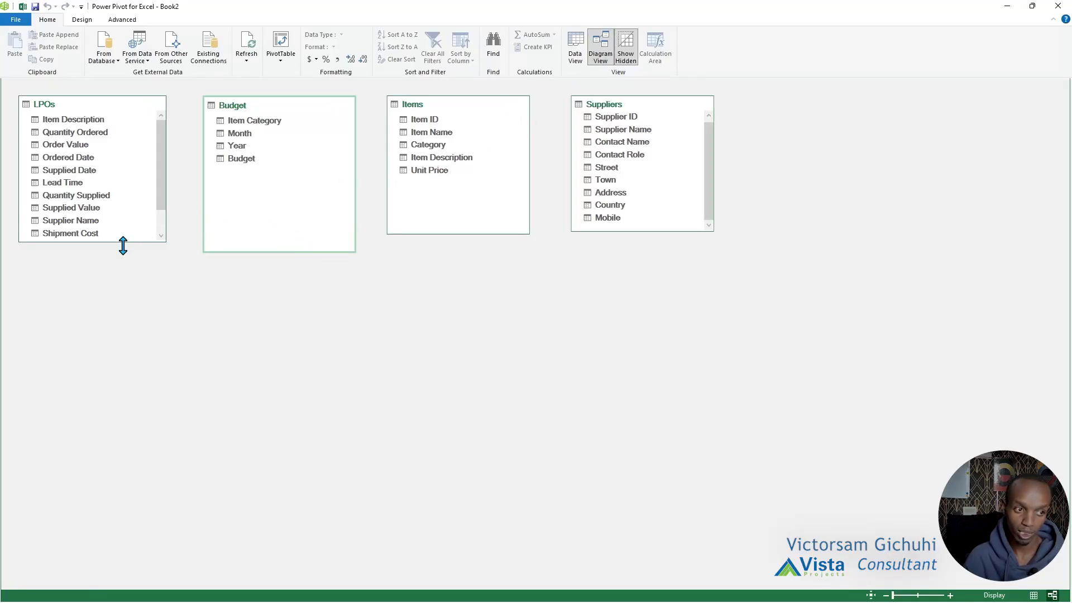
left_click_drag(123, 242, 126, 257)
left_click(447, 238)
left_click_drag(446, 238, 447, 250)
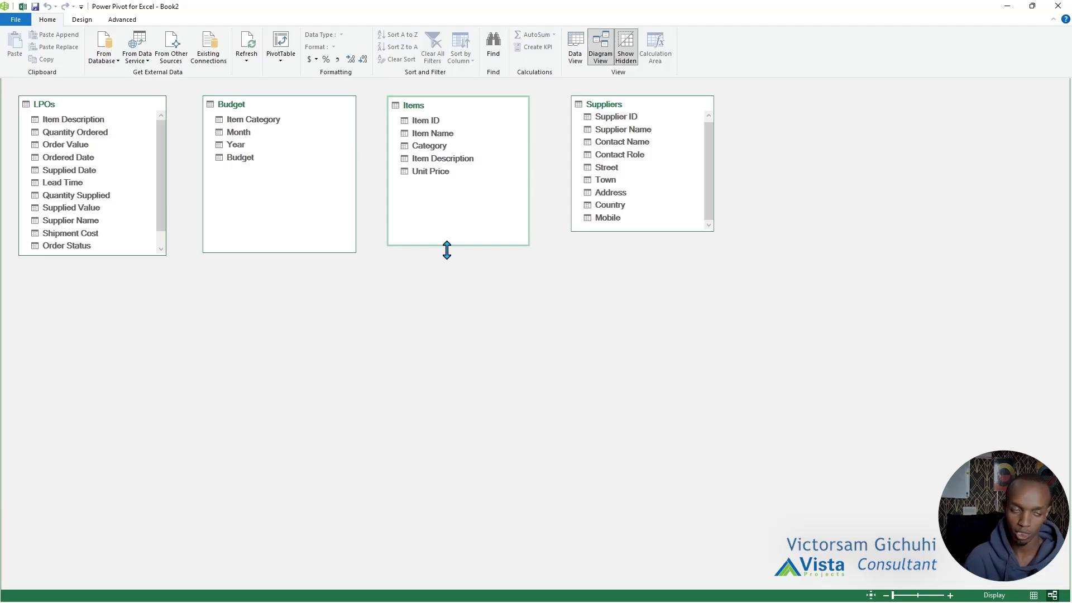
Step: In data view, compare the LPOs table's Item Description column with the Items table's Item Description and Item Name columns
left_click(575, 46)
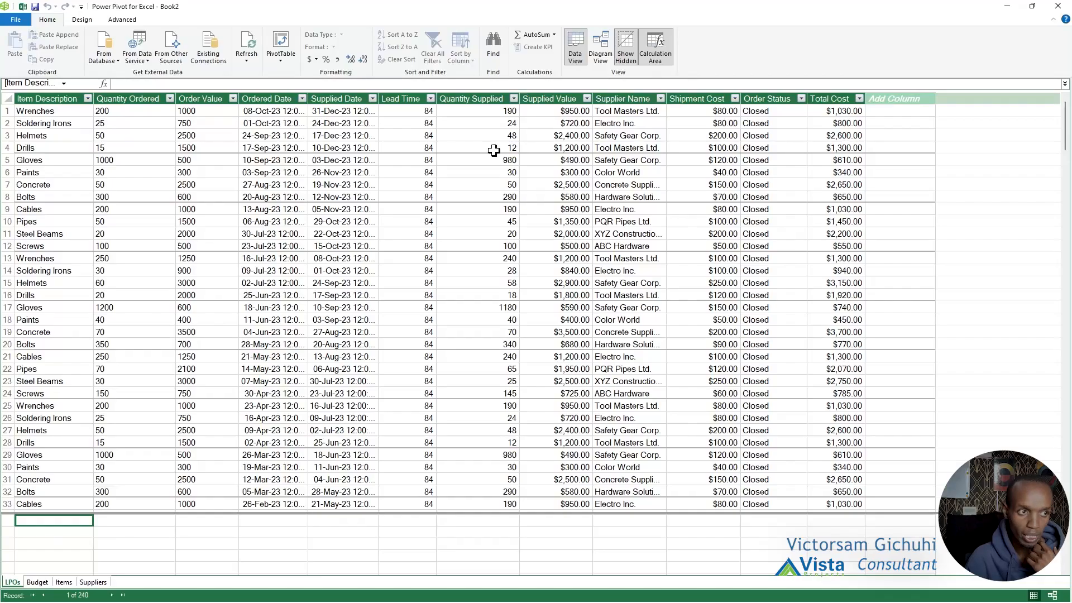
left_click(59, 100)
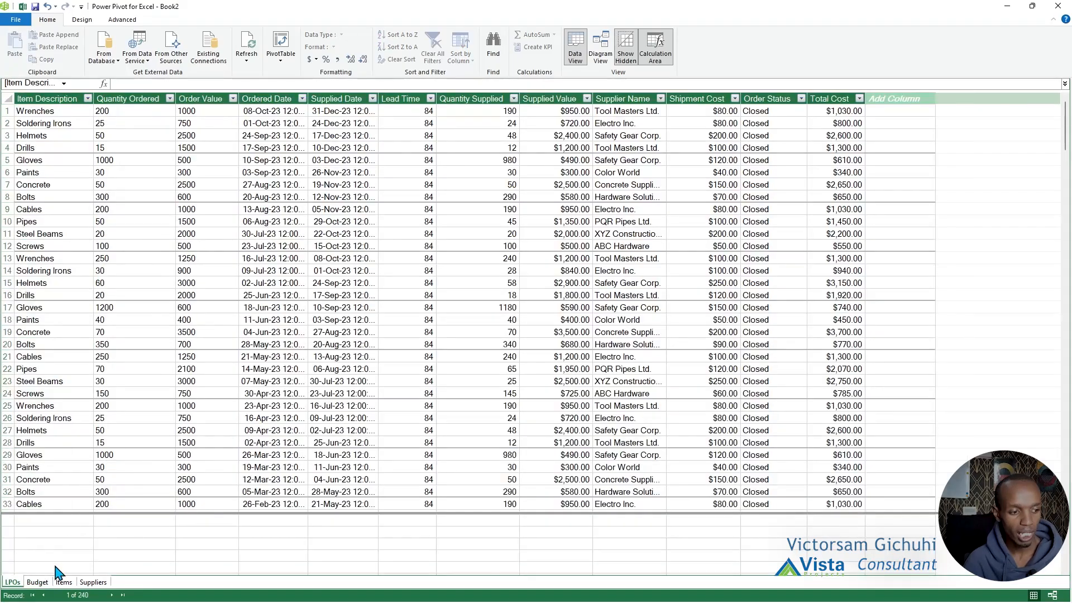
left_click(38, 582)
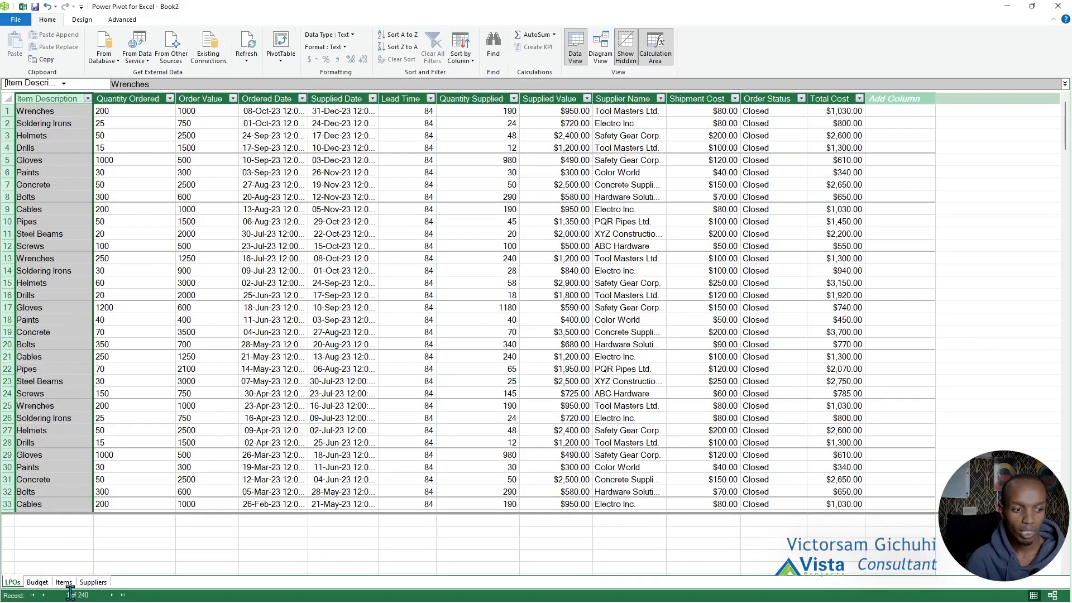
left_click(64, 583)
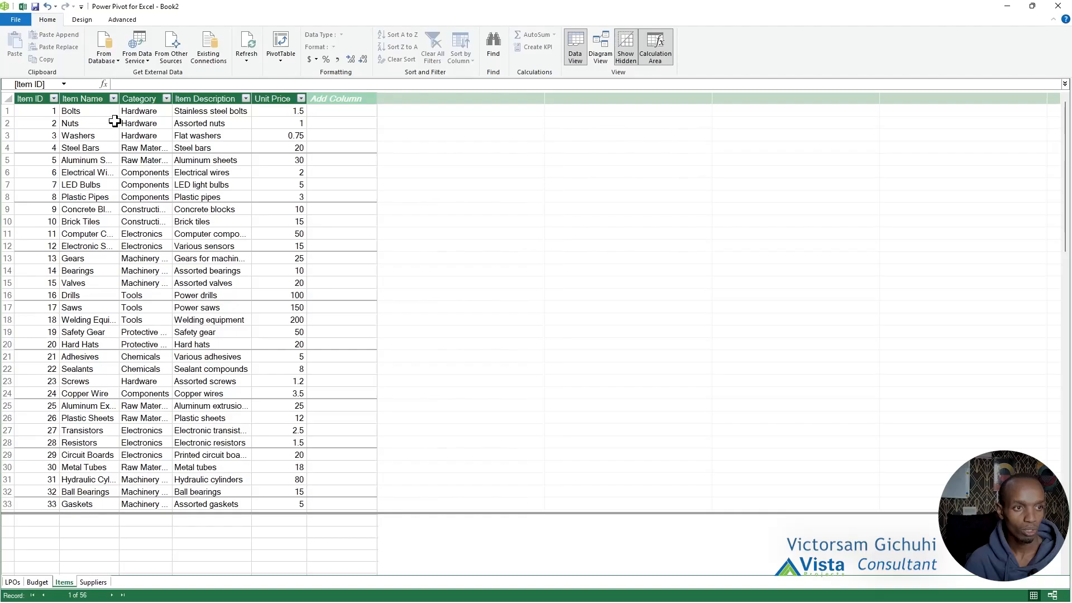
left_click(209, 97)
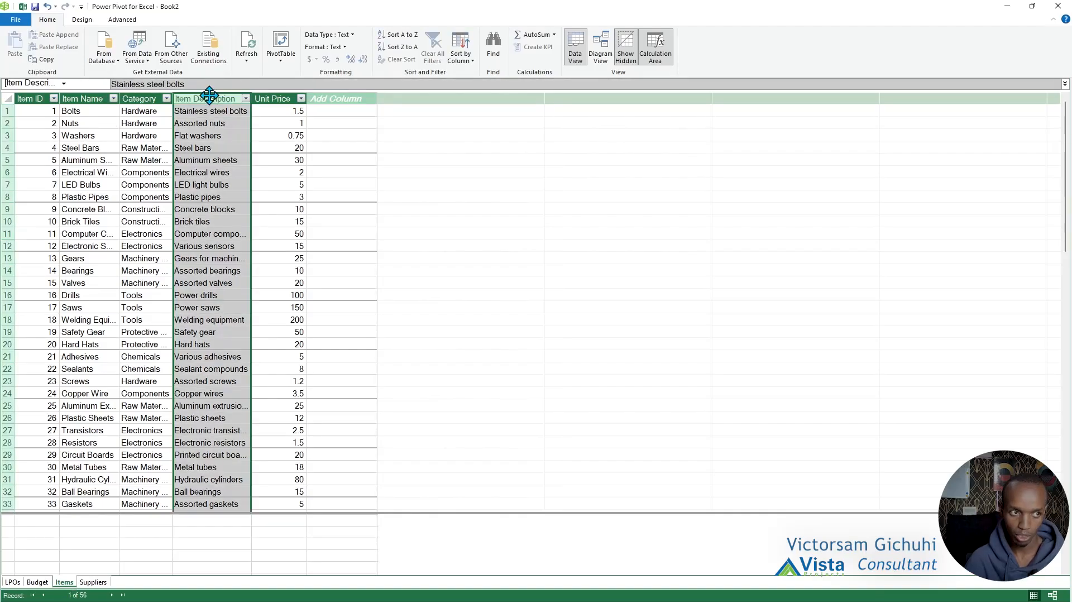
left_click(89, 98)
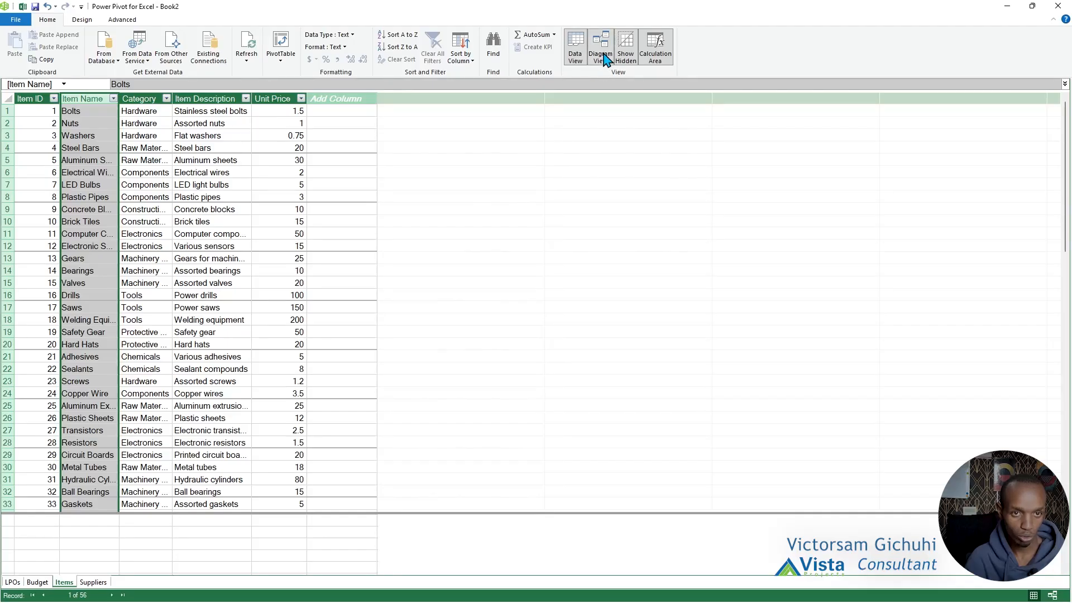
Step: In the diagram view, create a relationship between the LPOs table's Item Description and the Items table's Item Name
left_click(601, 56)
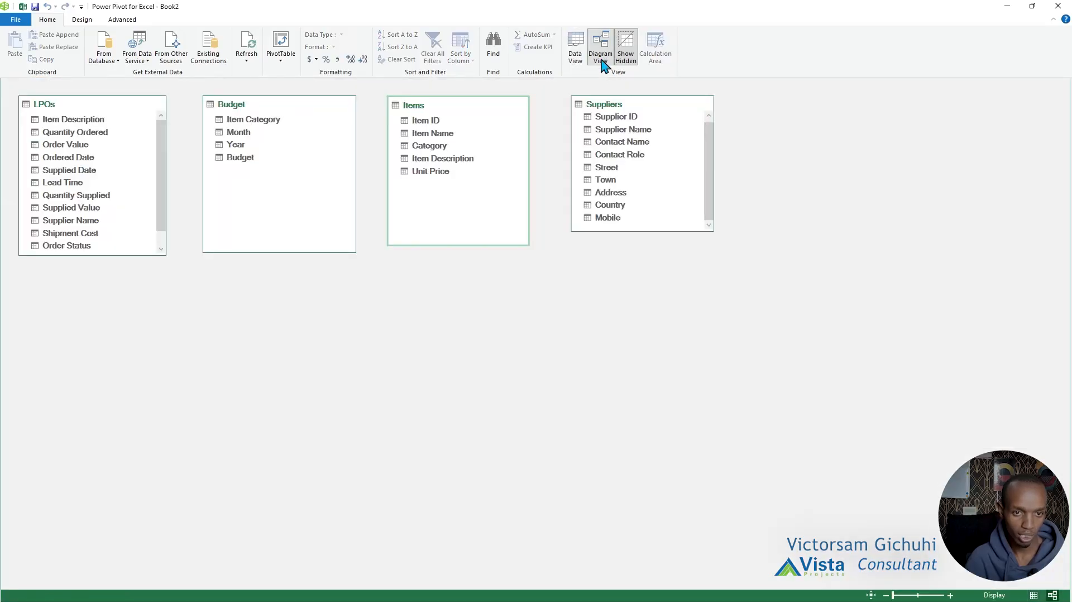
left_click(432, 147)
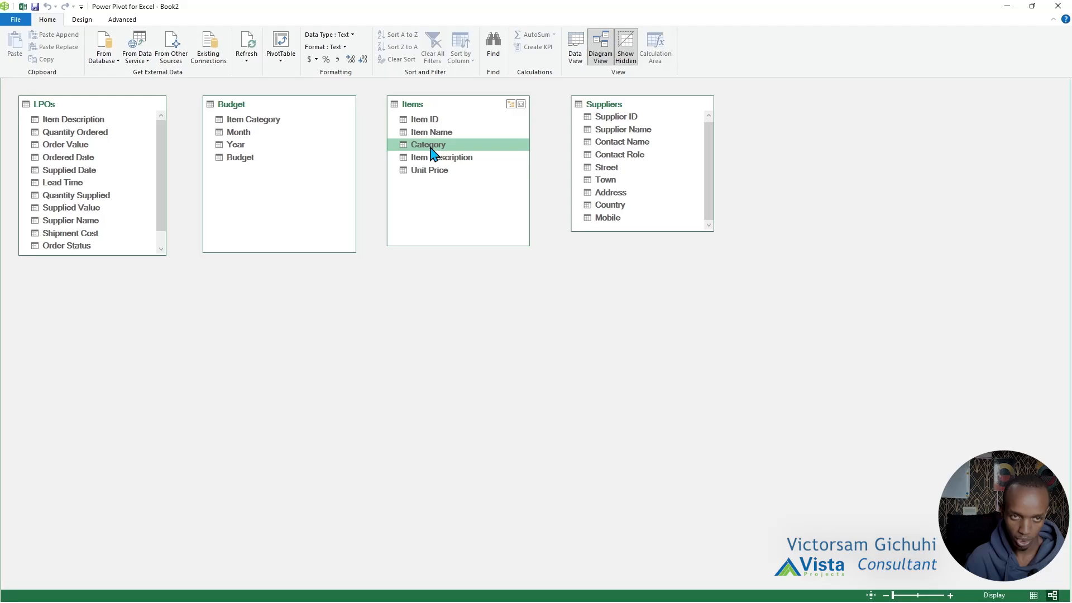
left_click_drag(431, 148, 84, 120)
left_click(442, 136)
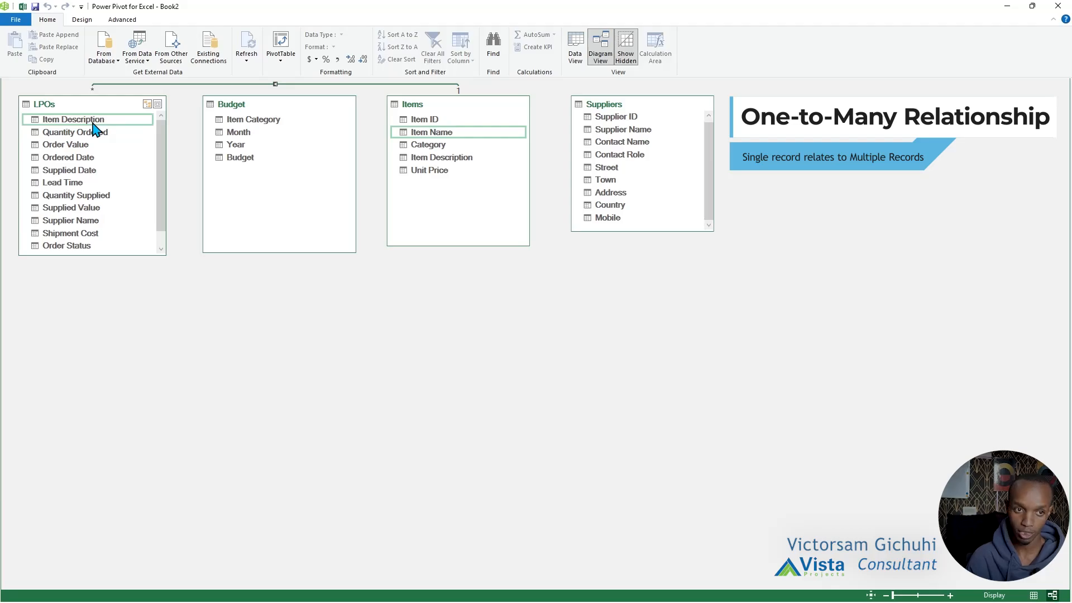
Step: Return to the data view and fit the Items table's Item Name column to its contents
left_click(576, 48)
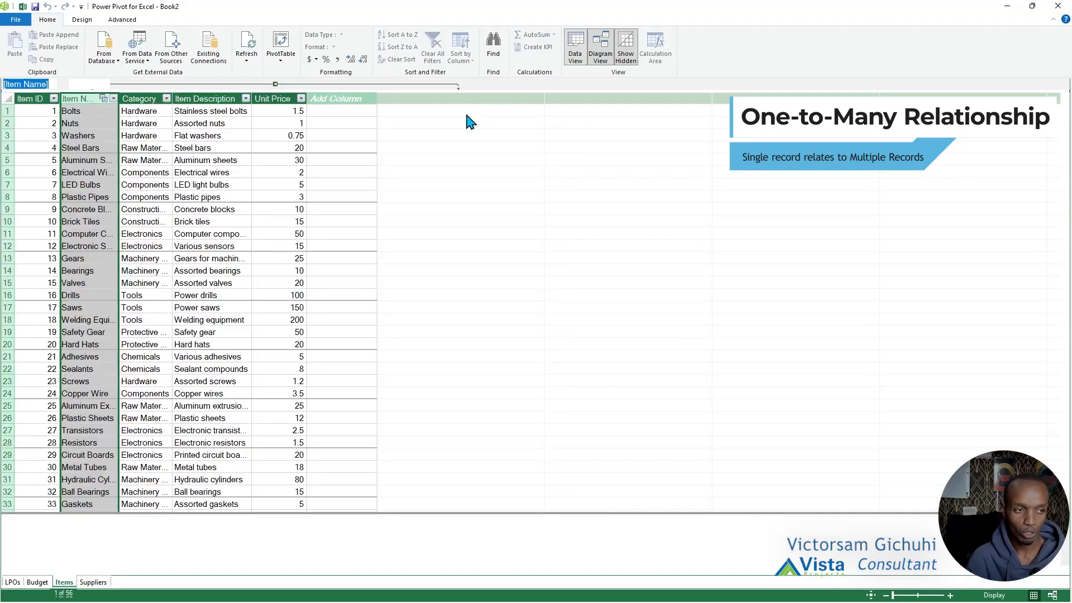
double_click(117, 109)
left_click(147, 103)
left_click(146, 99)
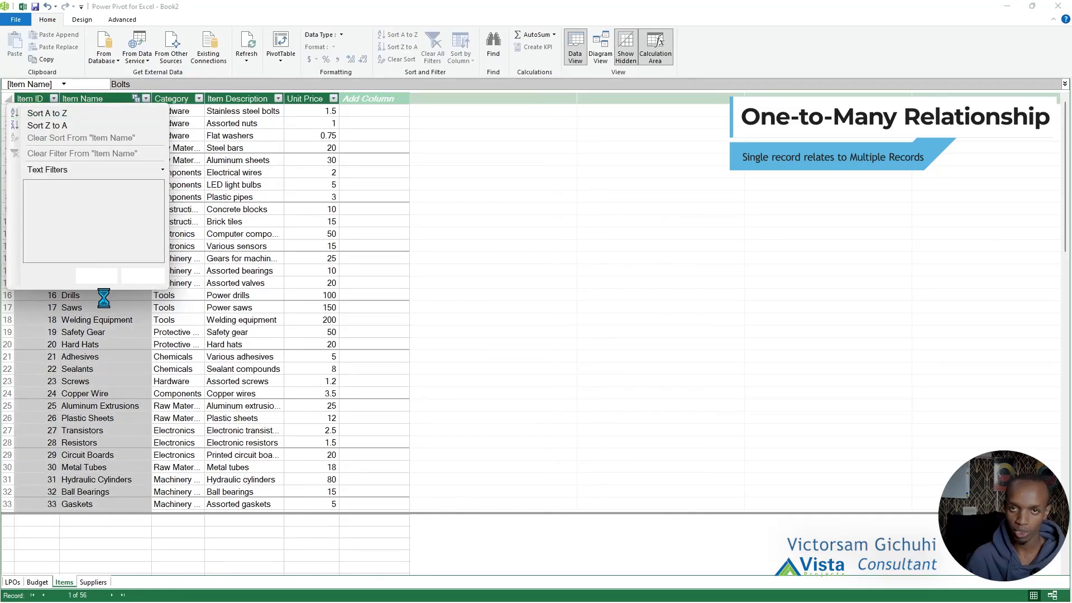
left_click(330, 307)
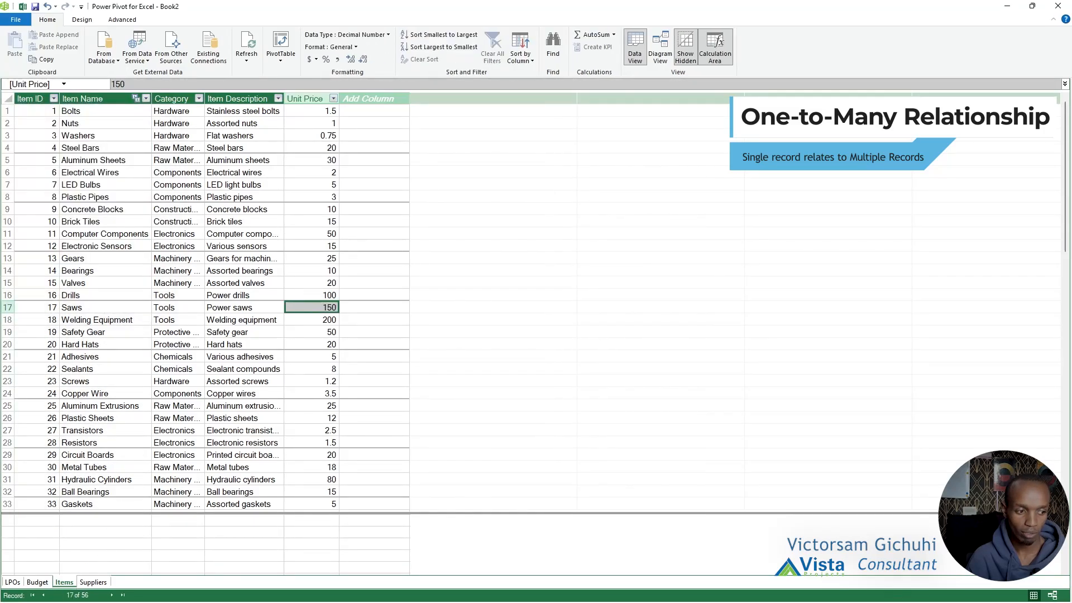
Step: Check the LPOs table's Item Description column for repeated items and compare it with the Items table
left_click(12, 581)
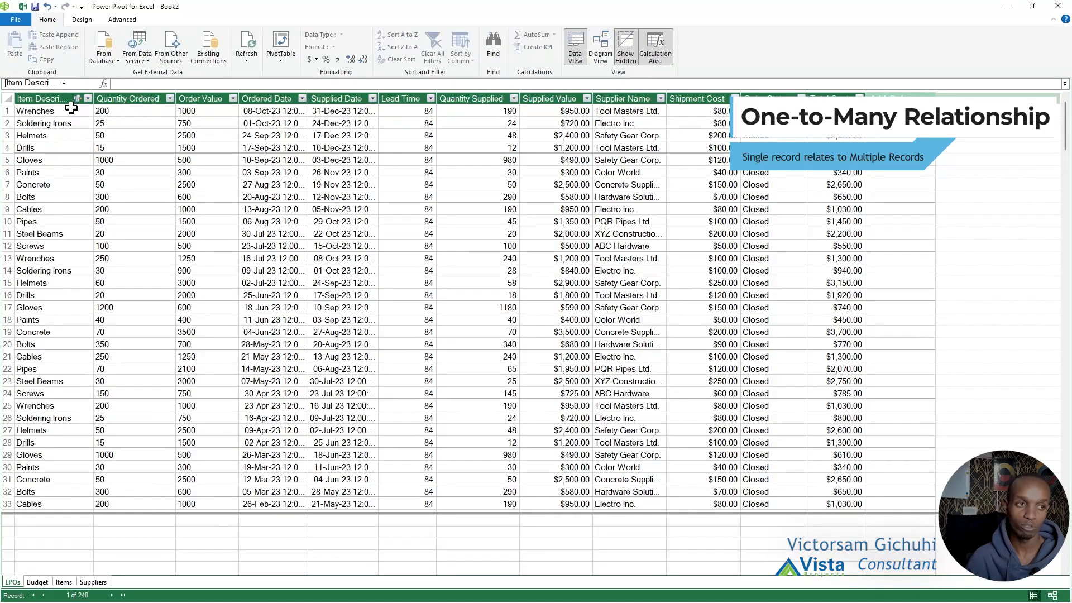
left_click_drag(72, 107, 51, 491)
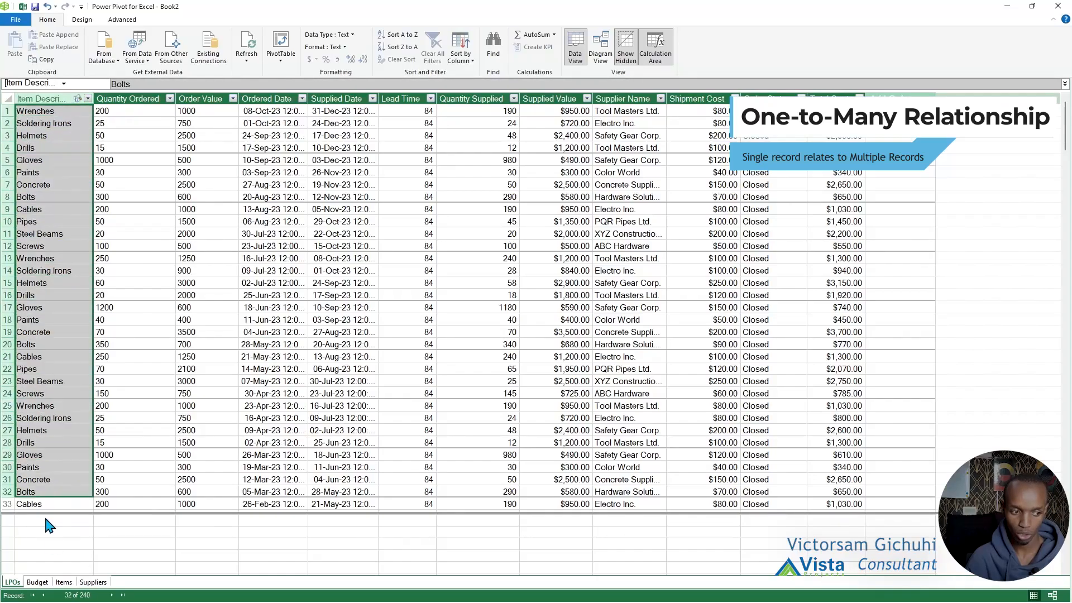
left_click(65, 581)
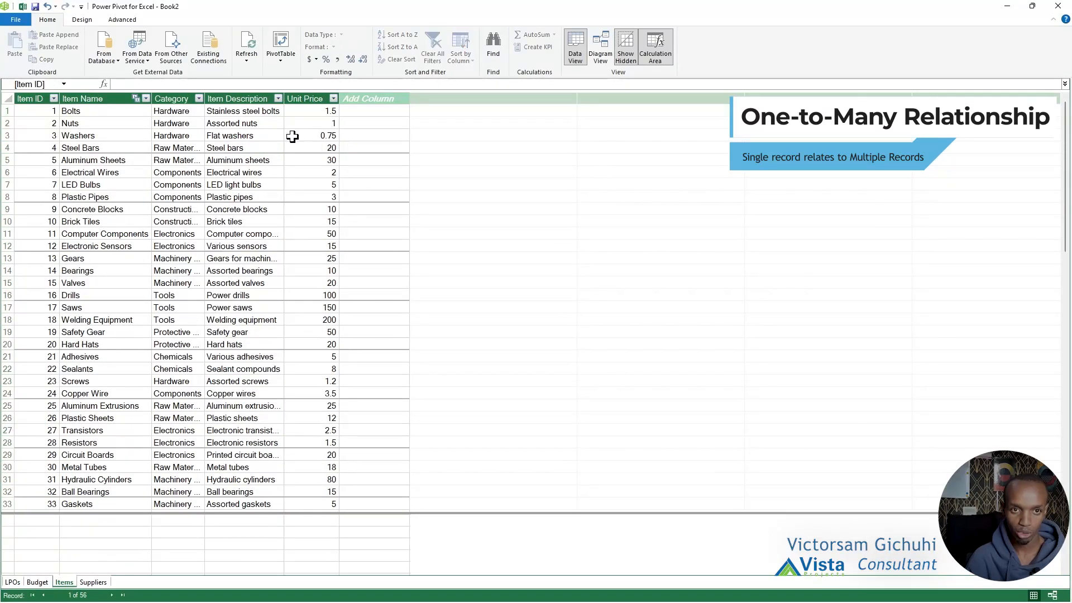
Step: In the diagram view, reposition the Budget table below and between the LPOs and Items tables
left_click(600, 48)
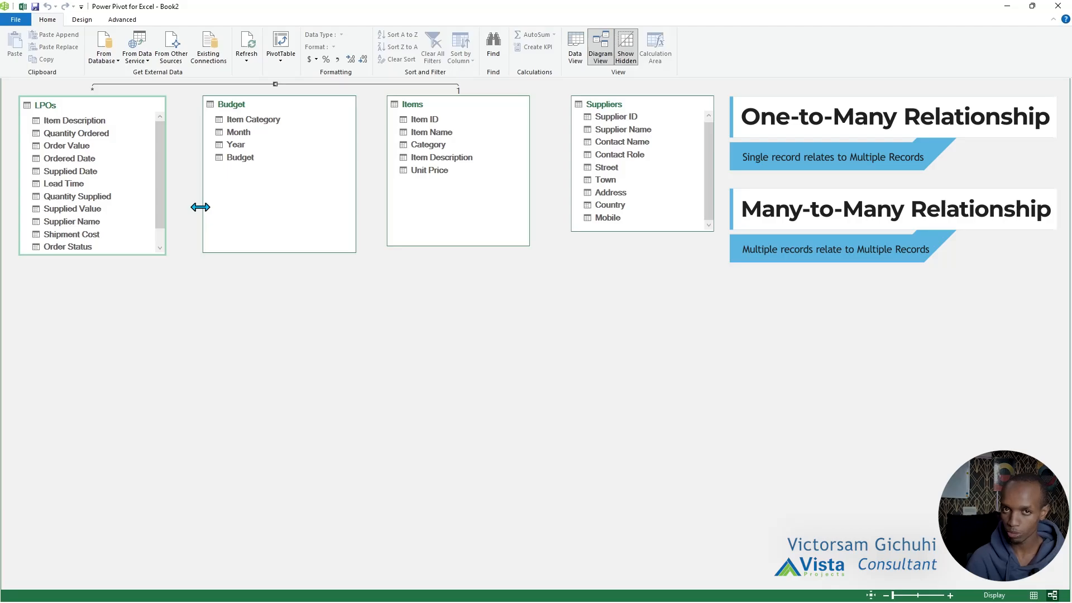
left_click_drag(291, 109, 298, 309)
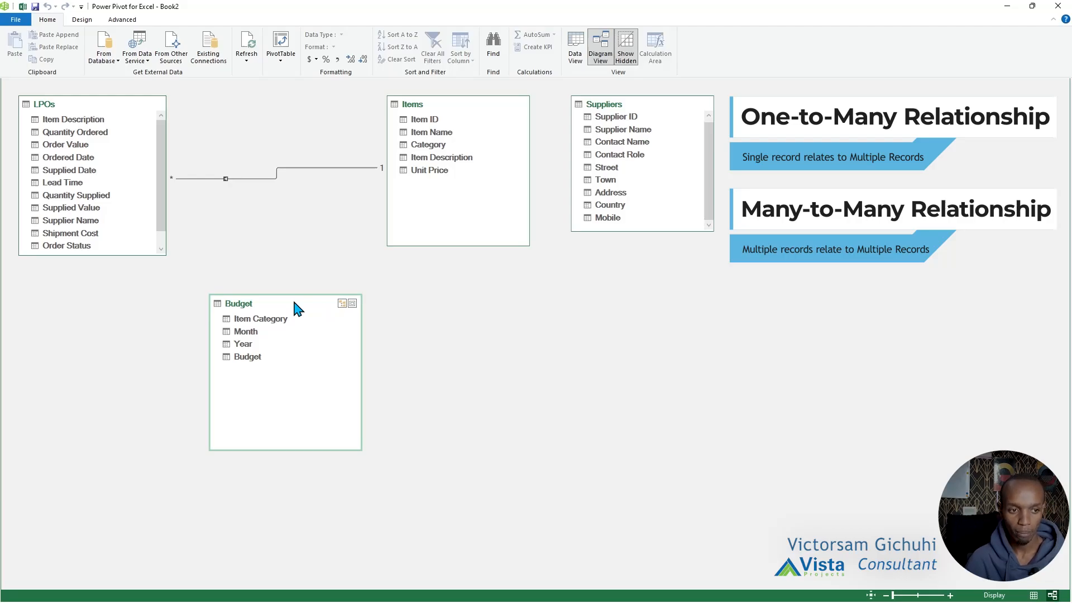
left_click(68, 111)
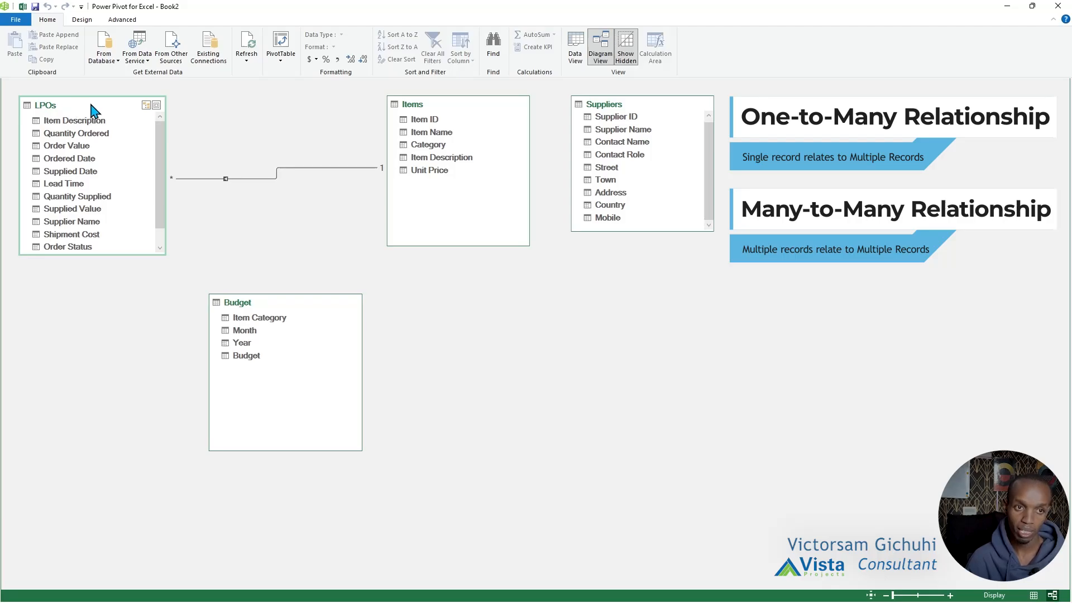
left_click(481, 109)
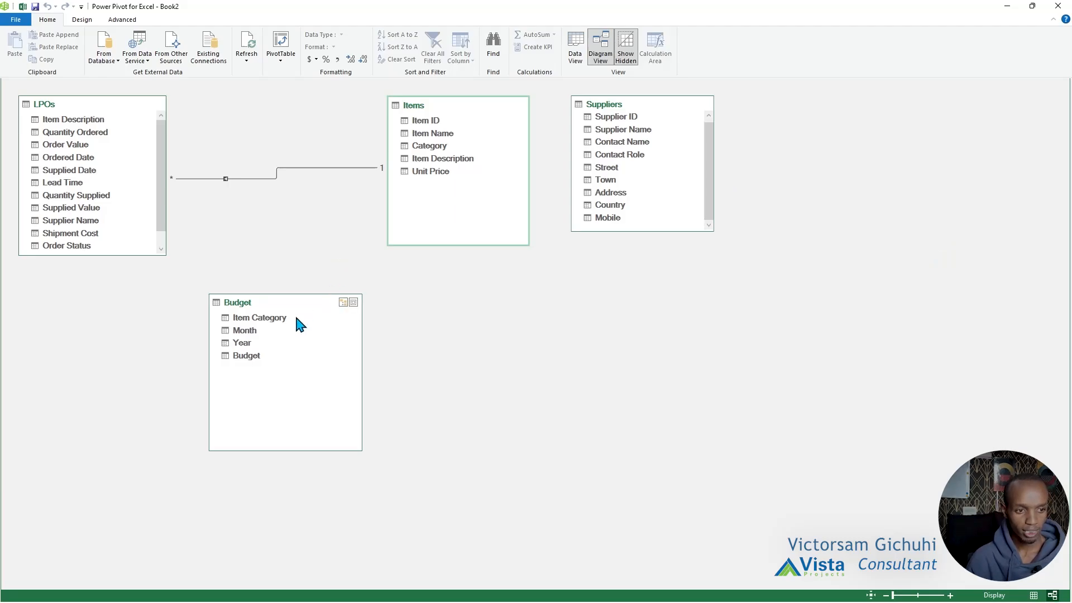
left_click_drag(285, 308, 258, 307)
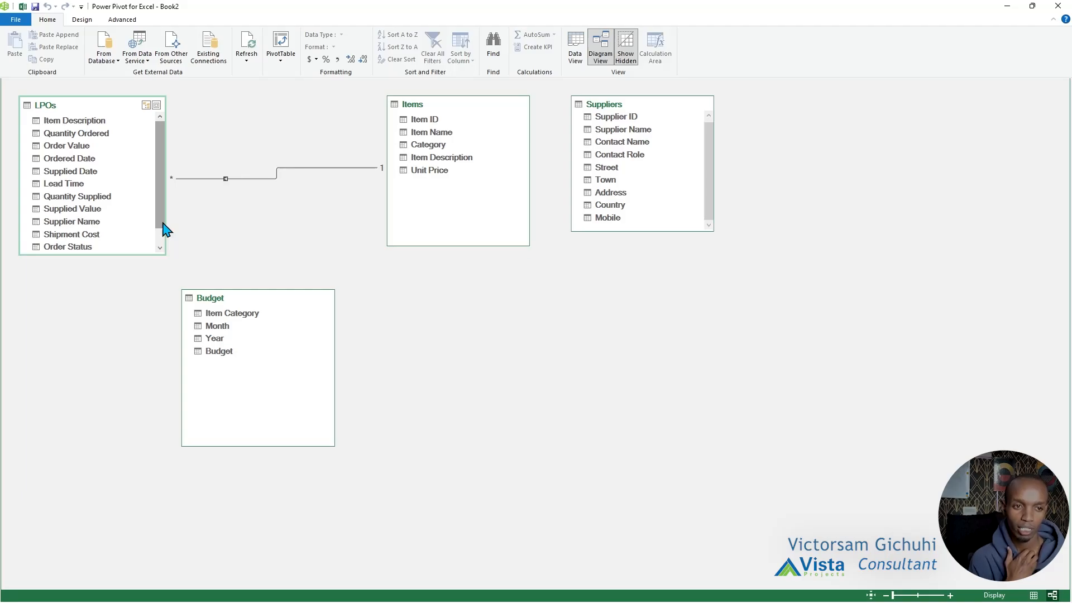
Step: Try to relate the Budget table's Item Category to the Items table's Category
left_click(244, 316)
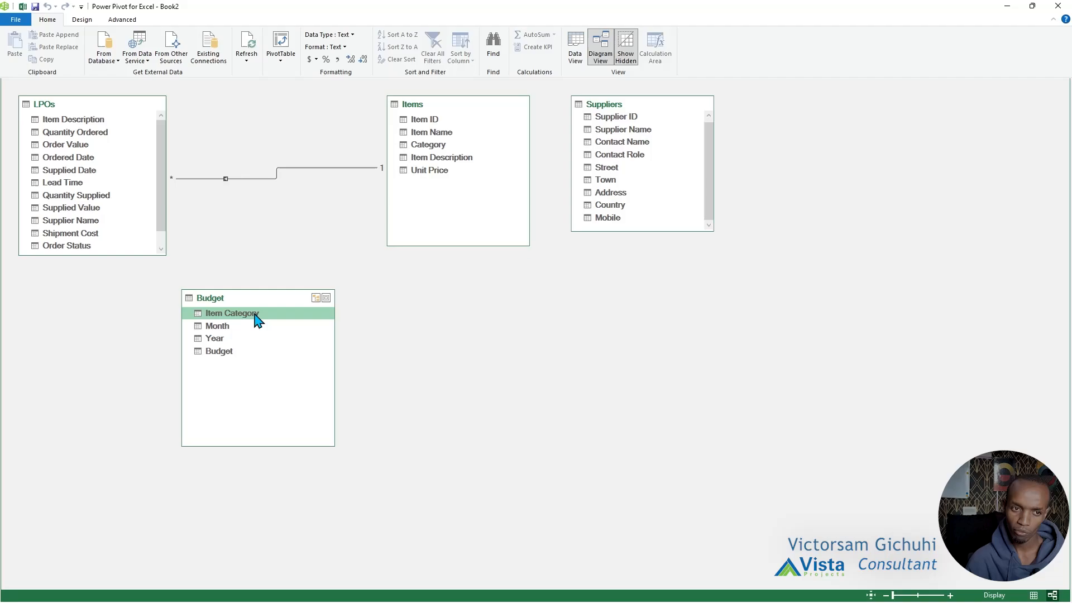
left_click_drag(252, 316, 433, 163)
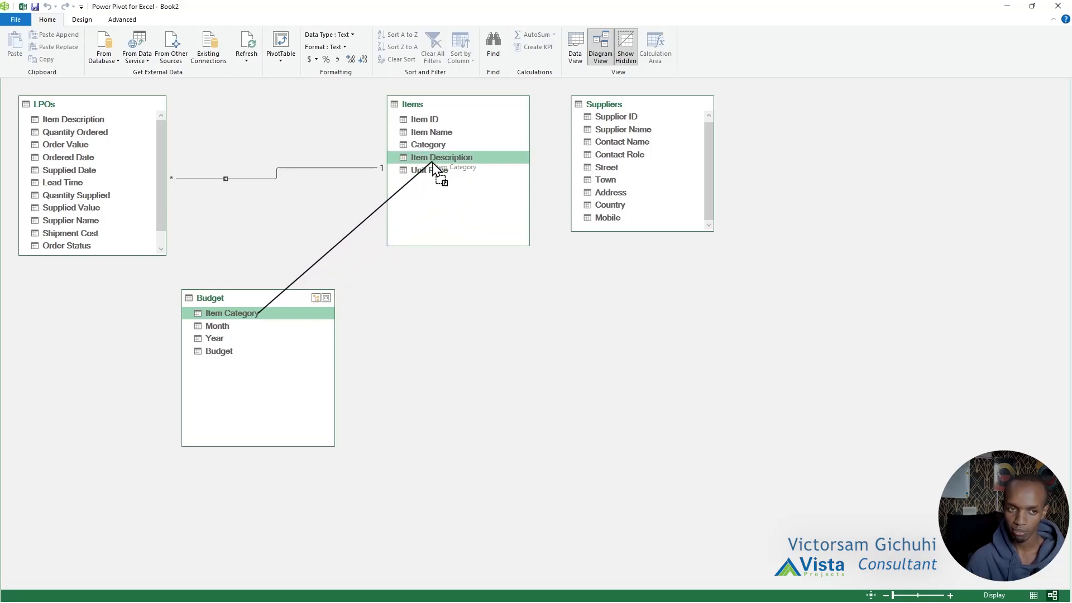
left_click_drag(432, 164, 435, 146)
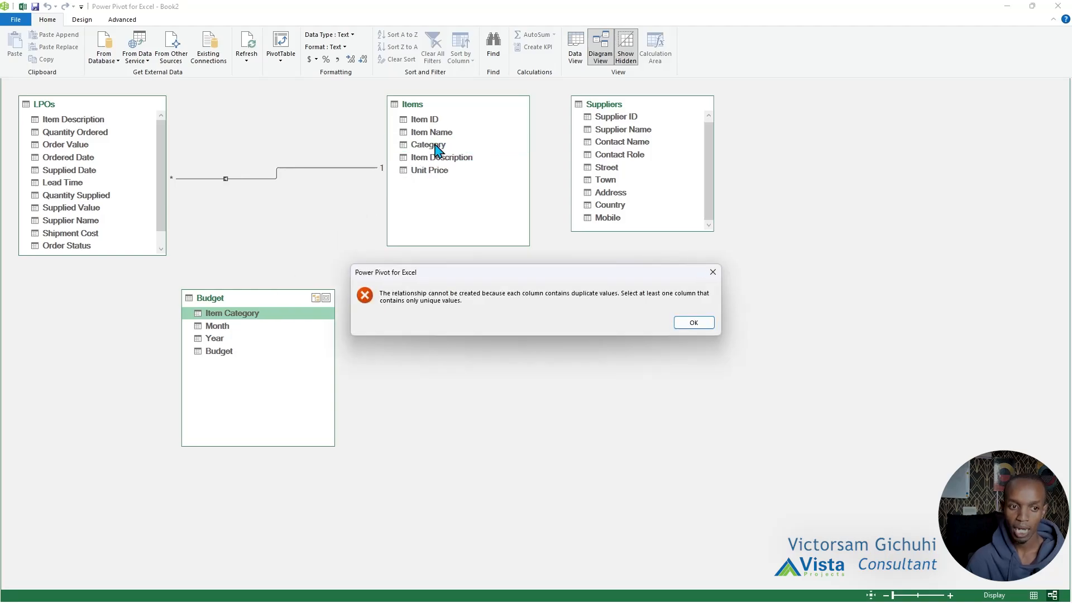
left_click(694, 323)
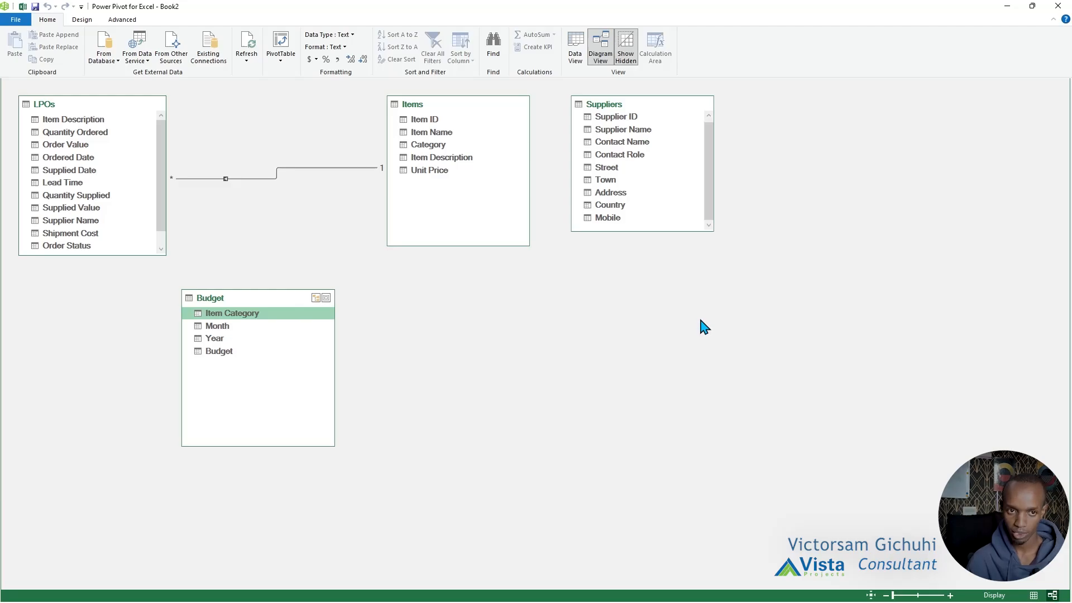
Step: In data view, sort the Items table by Item Description from A to Z and fit that column to its contents
left_click(575, 47)
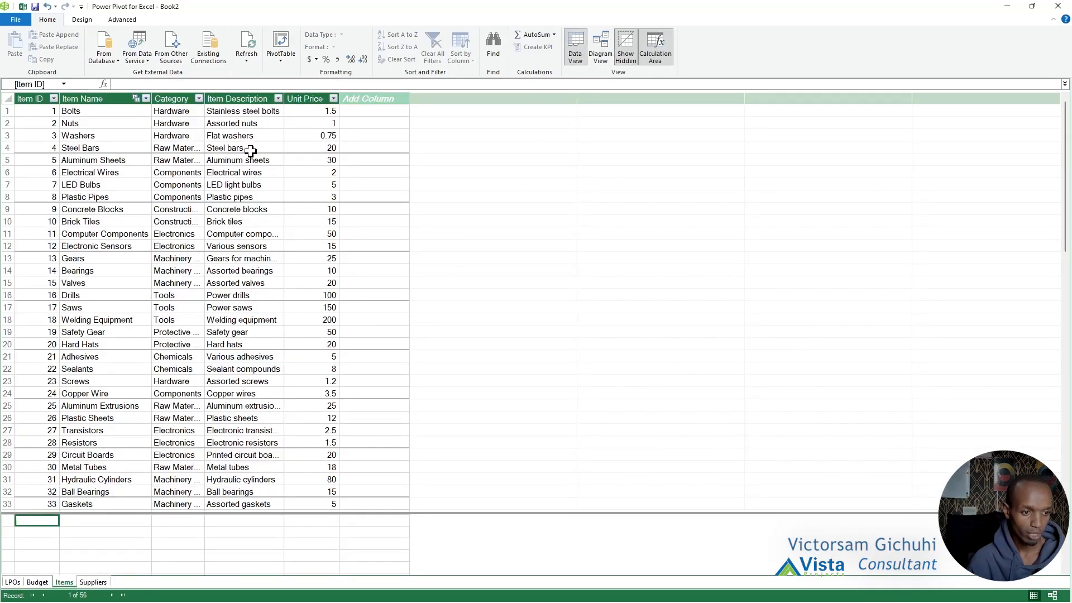
left_click(279, 98)
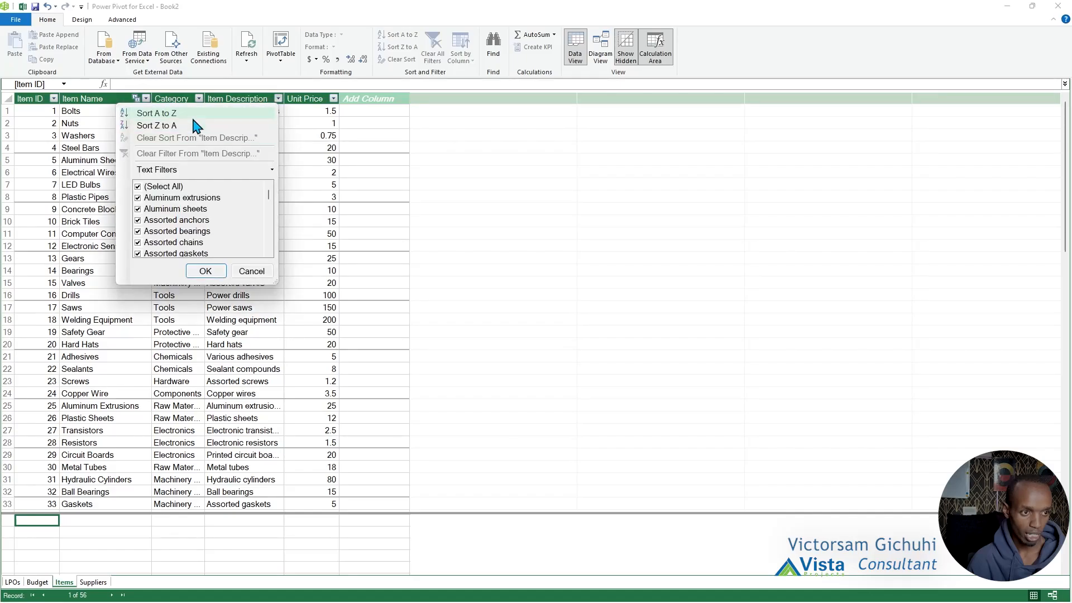
left_click(194, 115)
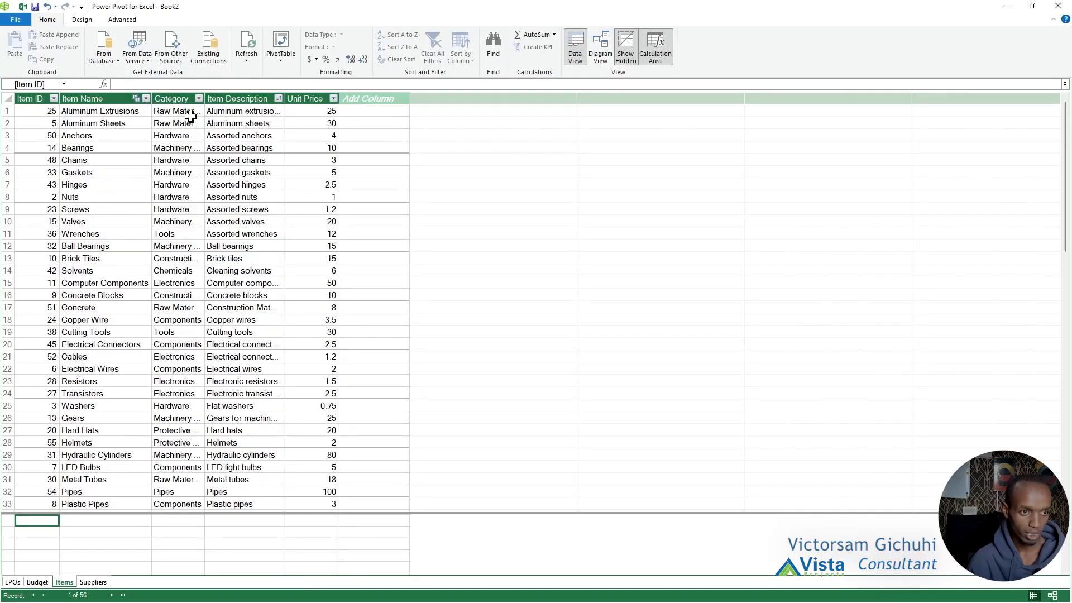
double_click(284, 99)
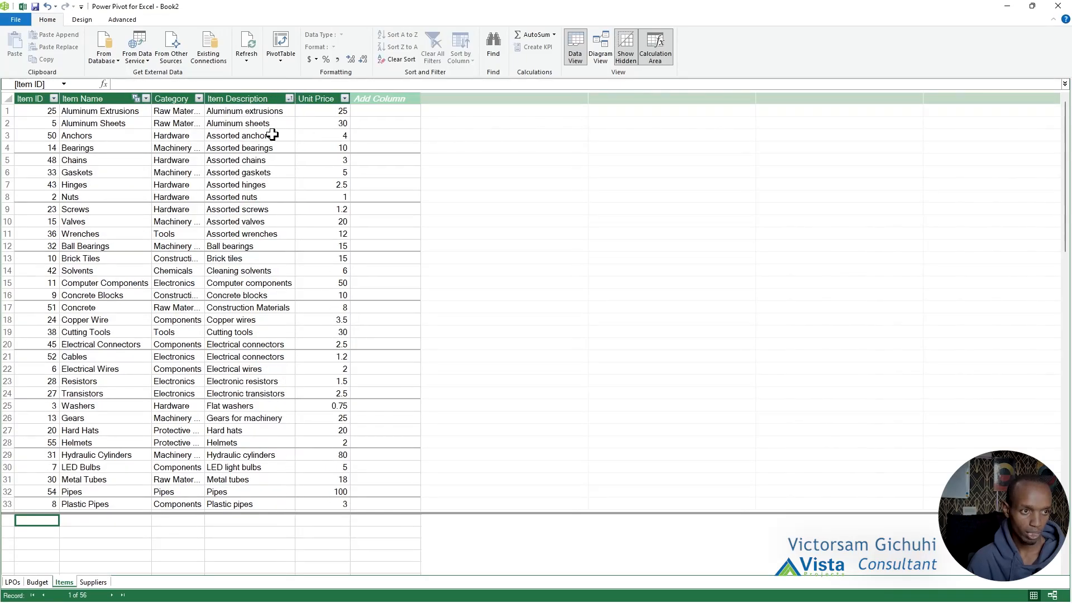
Step: Sort the Items table by Category from A to Z, fit that column to its contents and highlight repeated Chemicals entries
left_click(199, 99)
left_click(123, 115)
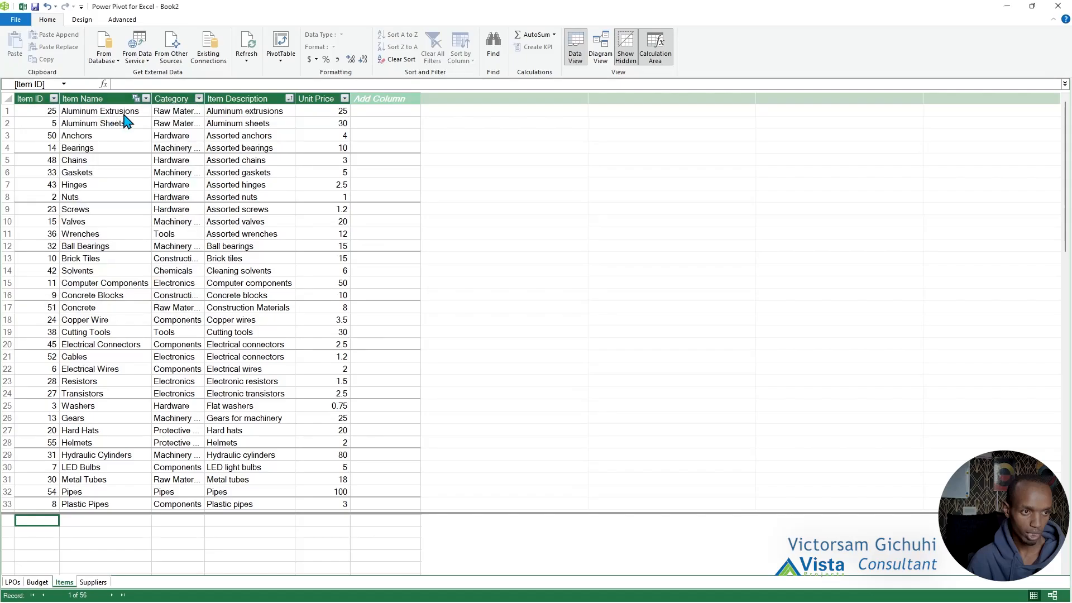
double_click(205, 99)
left_click_drag(185, 112, 192, 148)
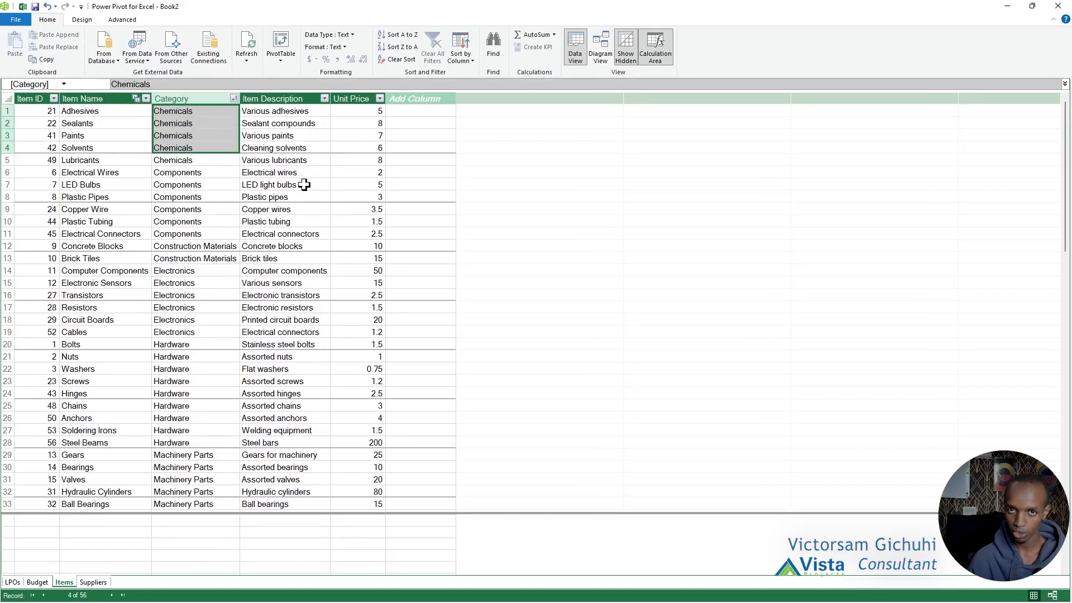
Step: Sort the Budget table by Item Category from A to Z and highlight its Chemicals entries
left_click(38, 582)
left_click(98, 99)
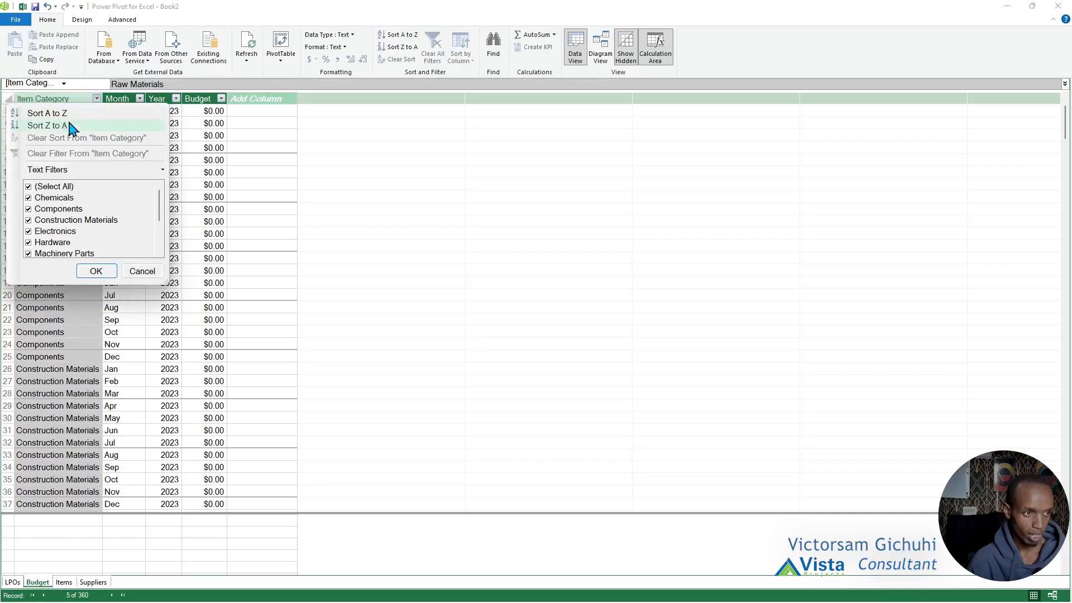
left_click(71, 115)
left_click_drag(54, 112, 58, 488)
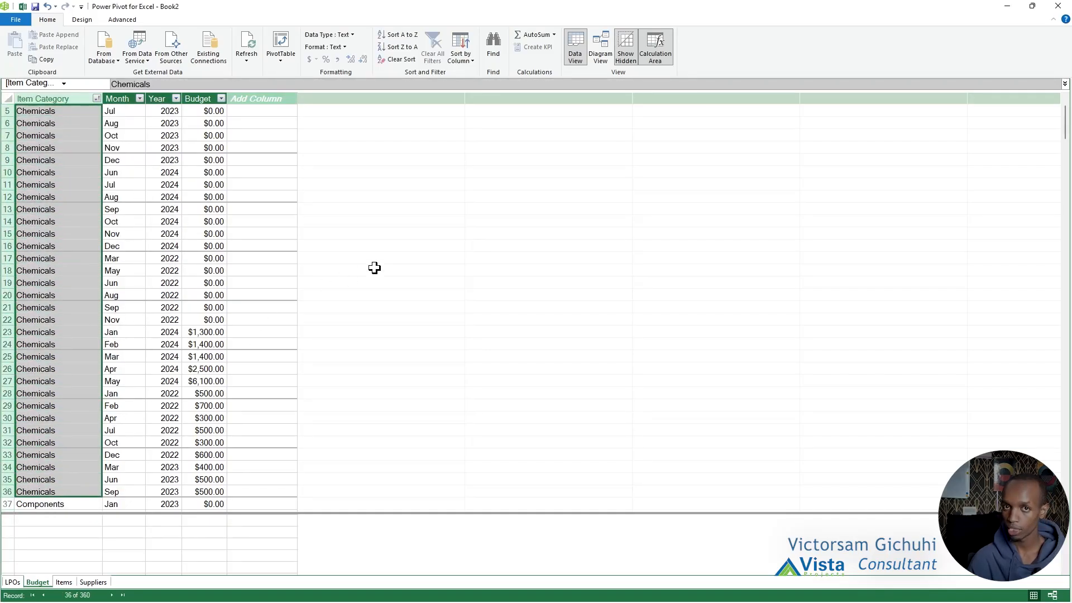
Step: Review the Items, LPOs and Budget tables, examining the repeated values in the LPOs Item Description and Budget Item Category columns
left_click(68, 584)
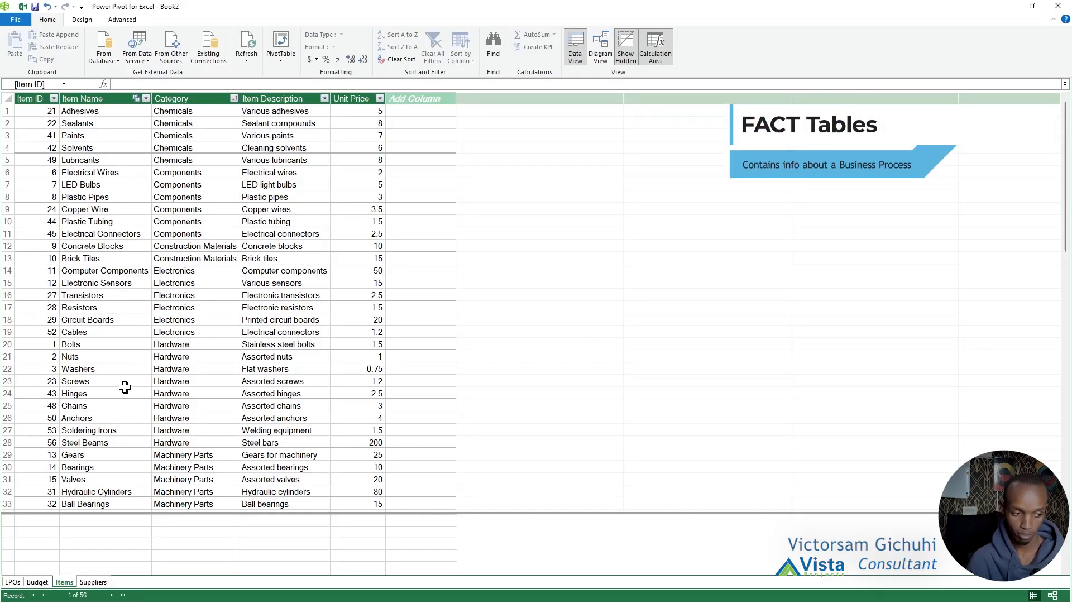
left_click(12, 583)
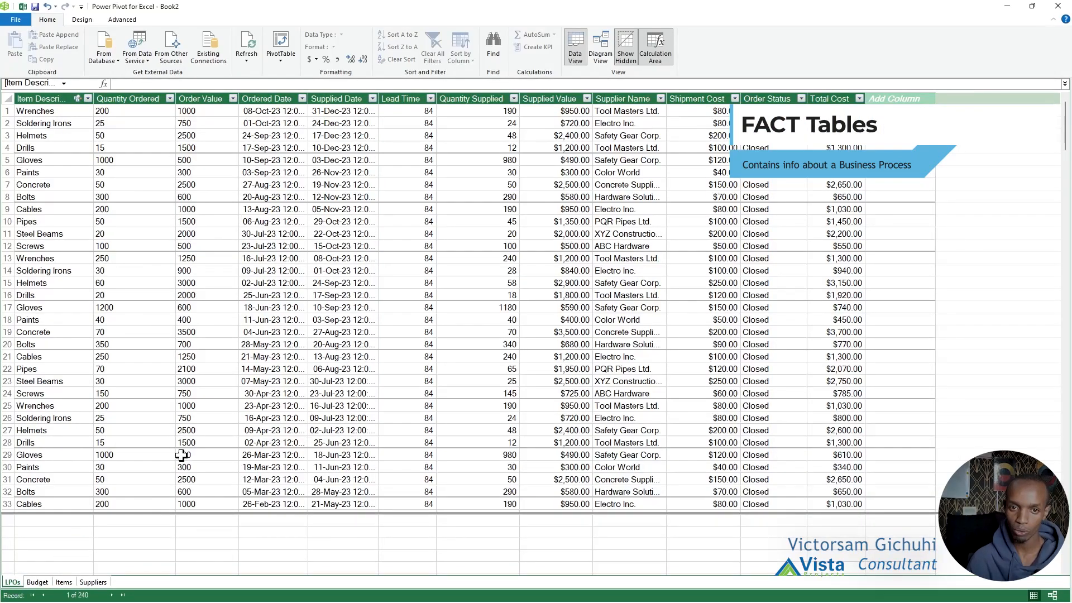
left_click_drag(33, 111, 51, 381)
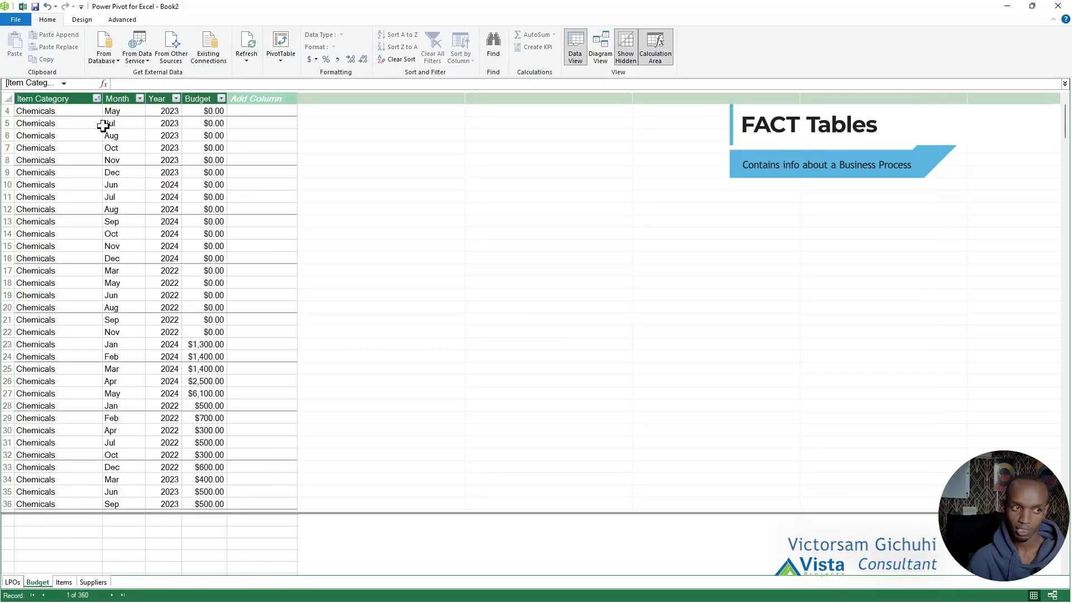
left_click_drag(84, 111, 69, 364)
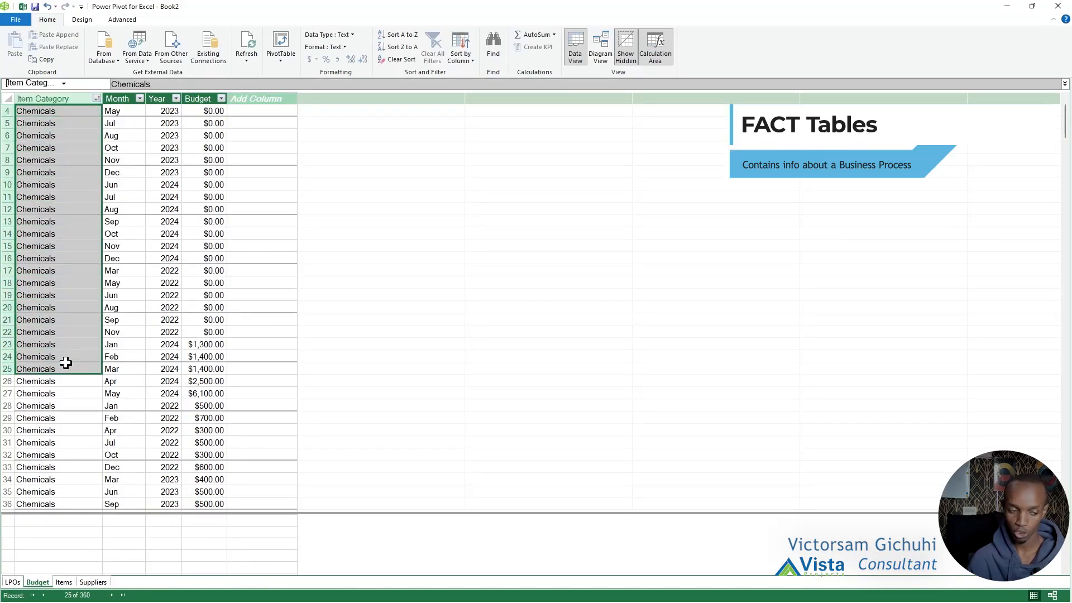
left_click(12, 582)
Step: Switch to the Excel workbook, save it as Procurement Analysis2 and rename Sheet1 to Dimensions
left_click(23, 6)
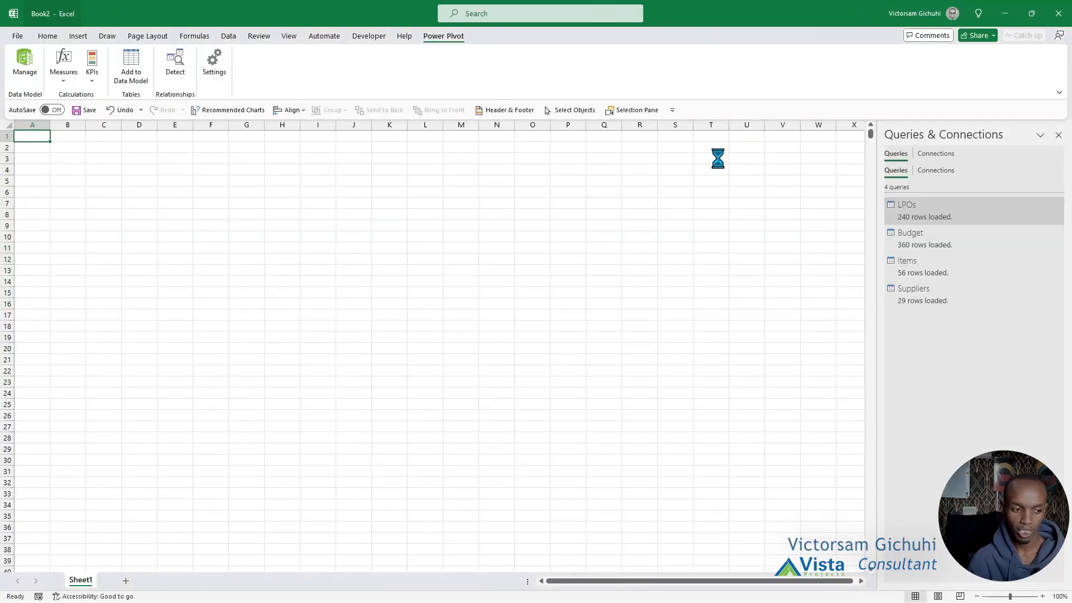
key("F12")
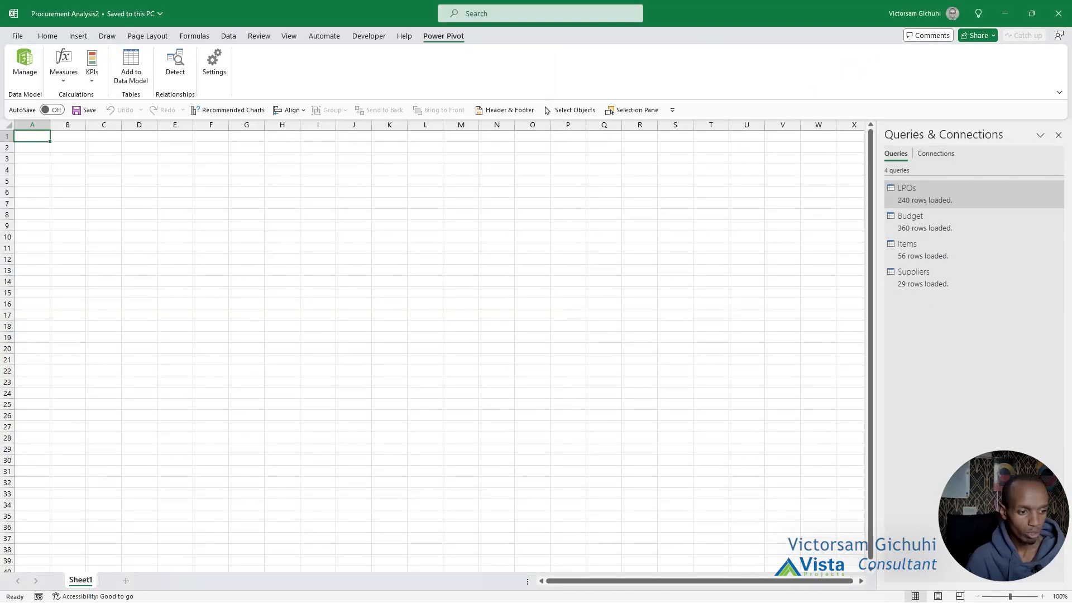
double_click(79, 579)
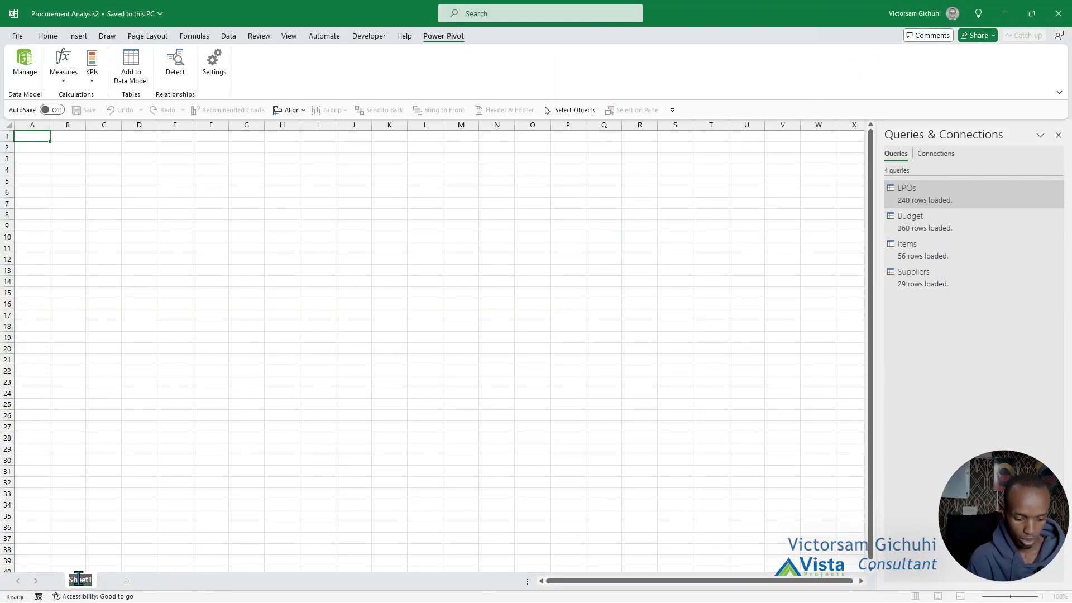
type("Dimensions")
key("Return")
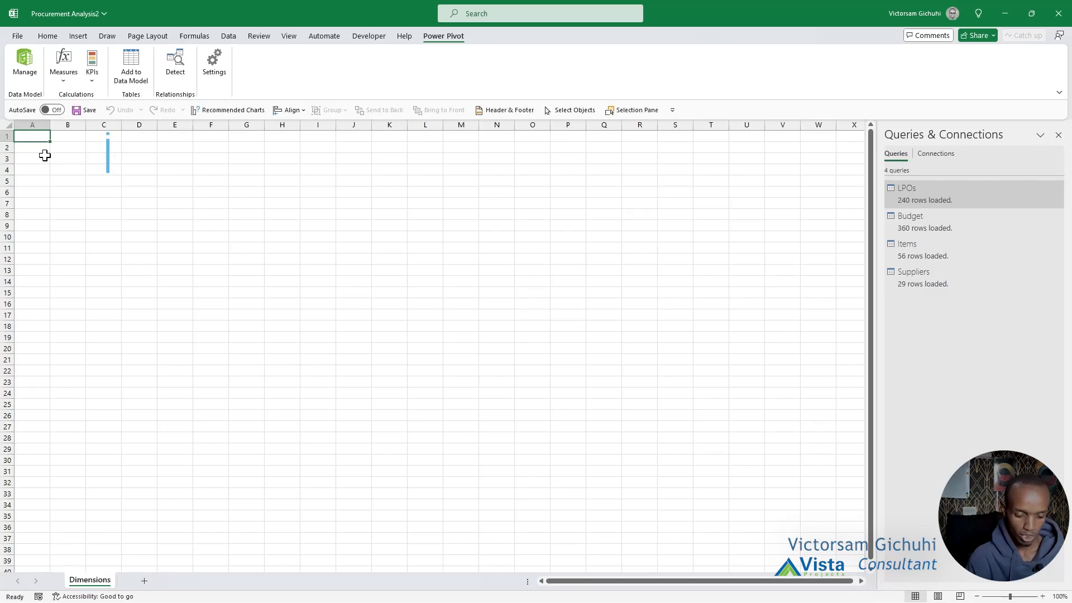
Step: Enter the header Item Categories in A1, fit the column to it and fill A2:A11 with the ten categories from Hardware to Pipes
type("Item Cat")
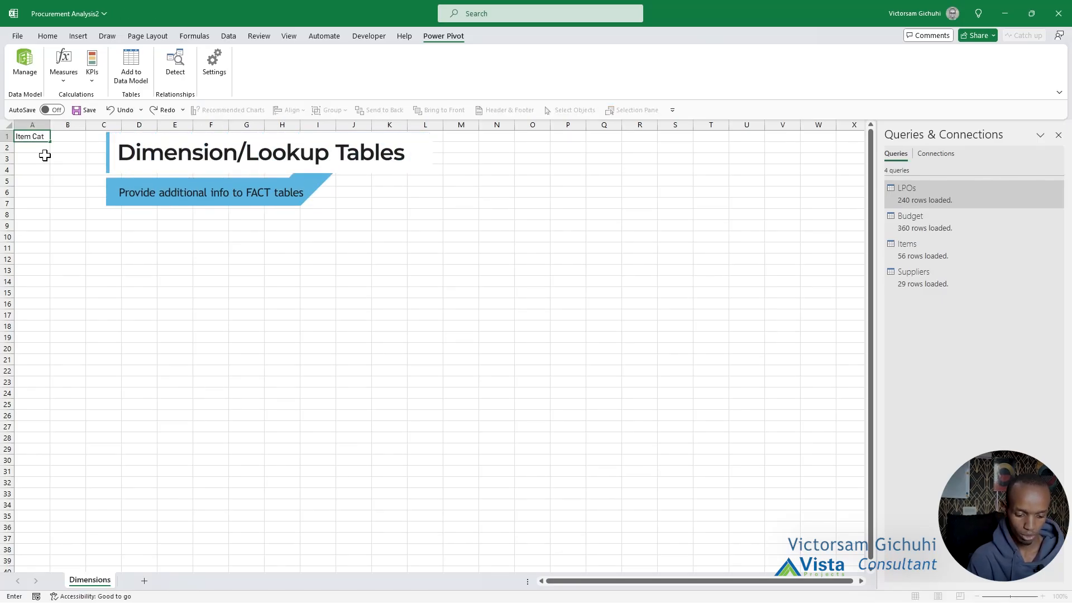
type("egories")
key("Return")
double_click(50, 124)
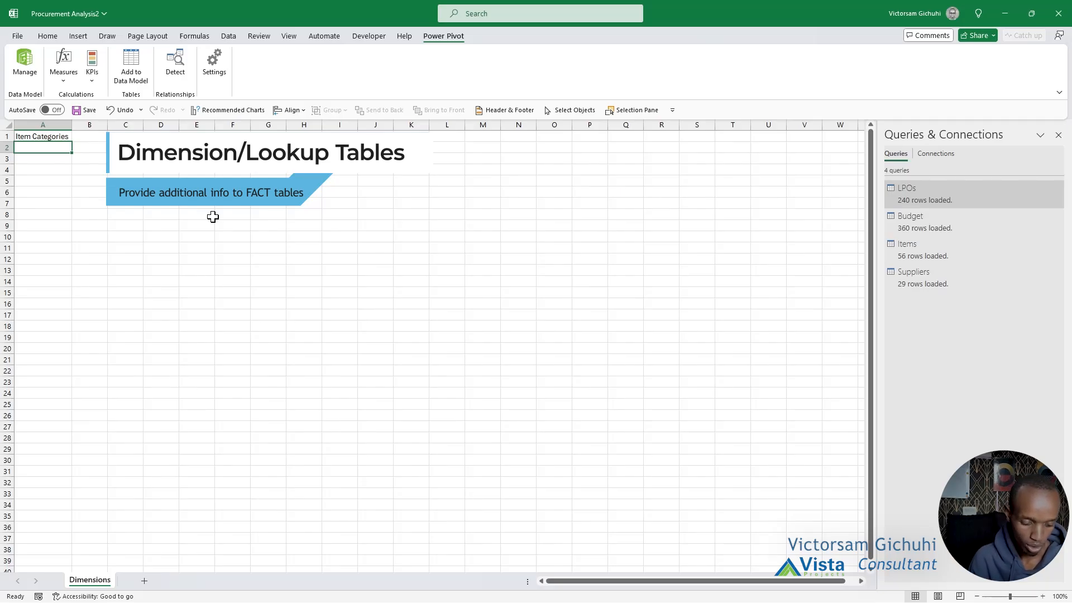
type("Hardware Raw Materials Components Construction Materials Electronics Machinery Parts Tools Protective Equipment Chemicals Pipes")
Step: Convert the category list in A1:A11 into a table with headers
left_click_drag(53, 139, 43, 247)
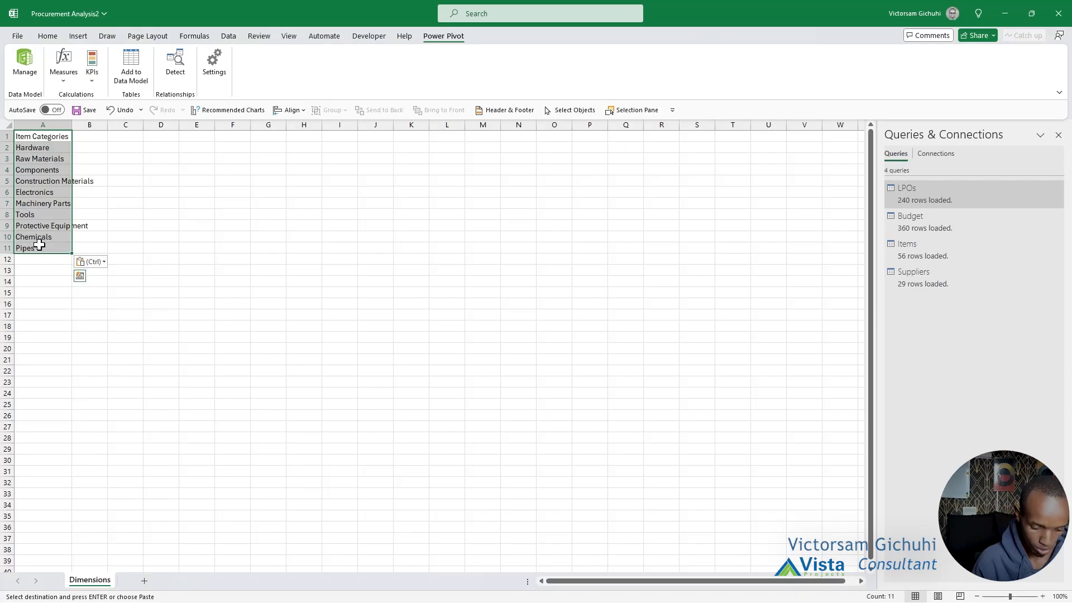
key("ctrl+t")
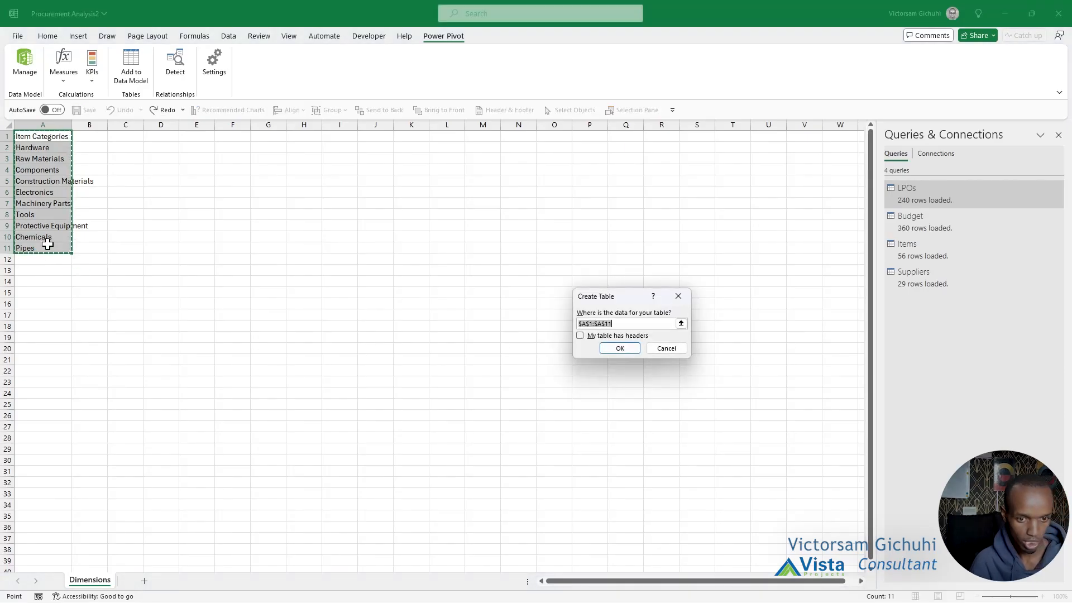
left_click(602, 335)
left_click(621, 351)
Step: Name the new category table Item_Categories
left_click(39, 67)
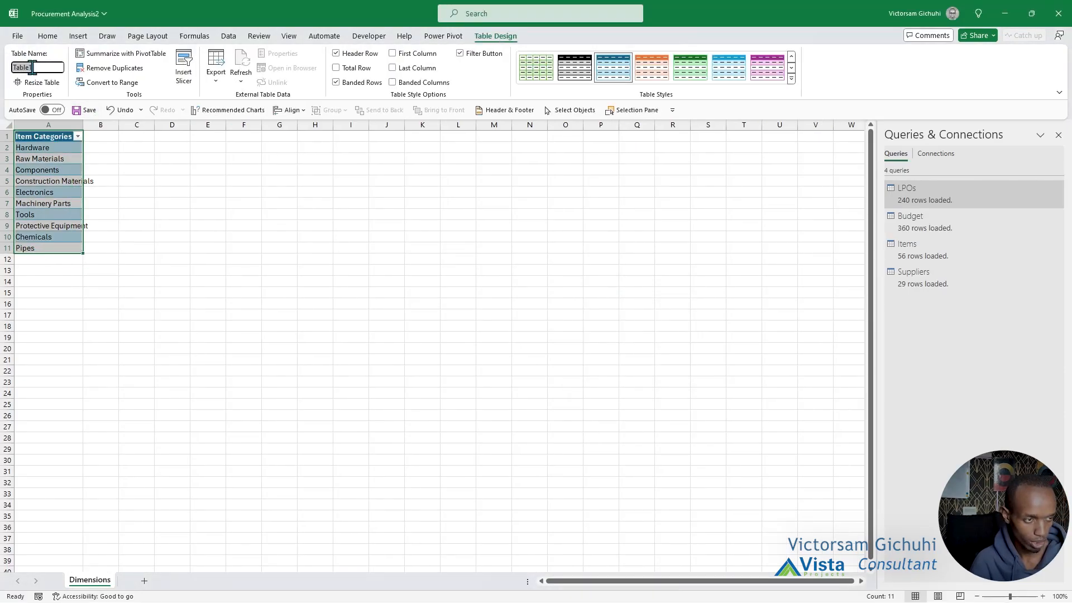
type("Item_Ca")
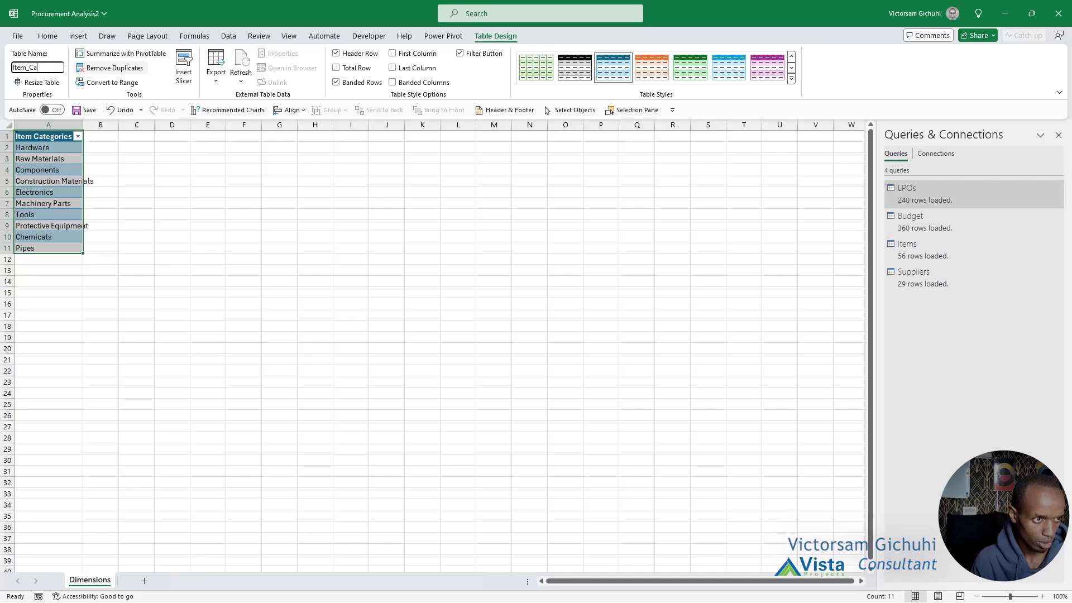
key("BackSpace")
key("BackSpace")
key("BackSpace")
key("BackSpace")
key("BackSpace")
key("BackSpace")
key("BackSpace")
type("Item")
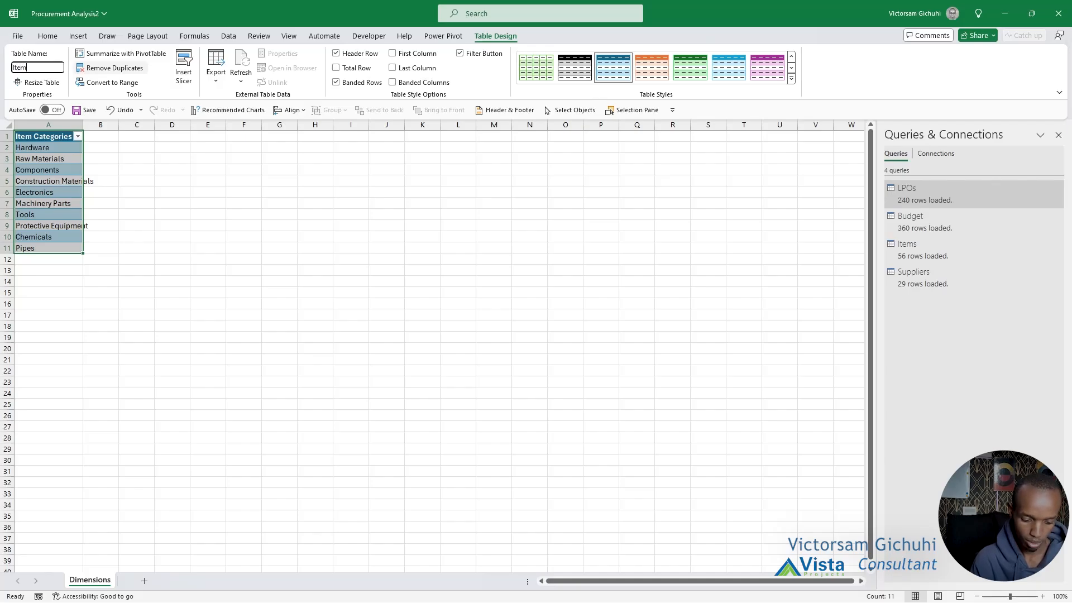
type("_Categories")
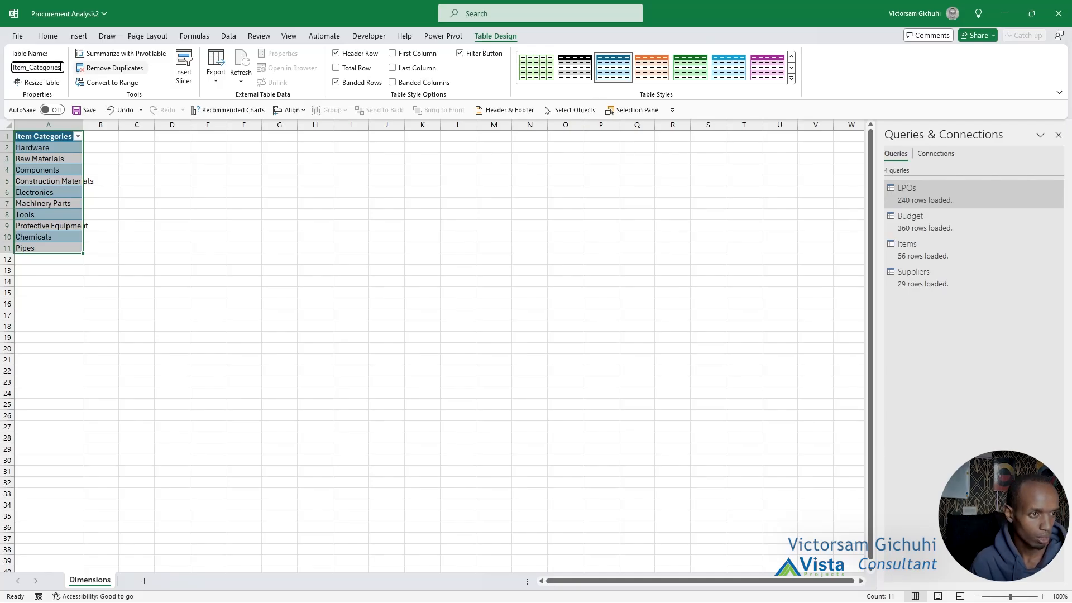
key("Return")
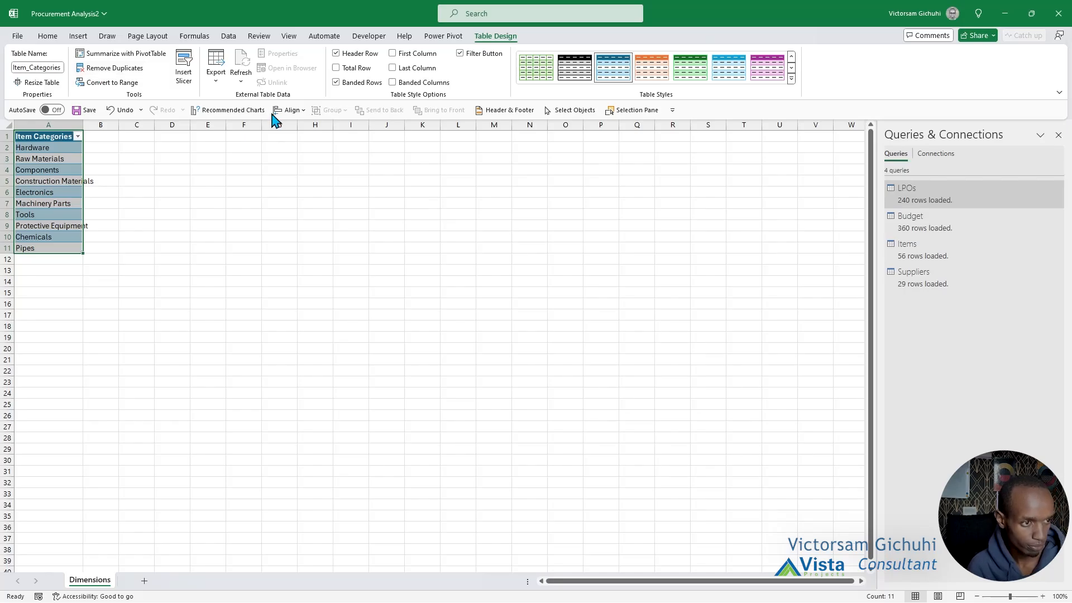
Step: Add the Item_Categories table to the Power Pivot data model
left_click(57, 203)
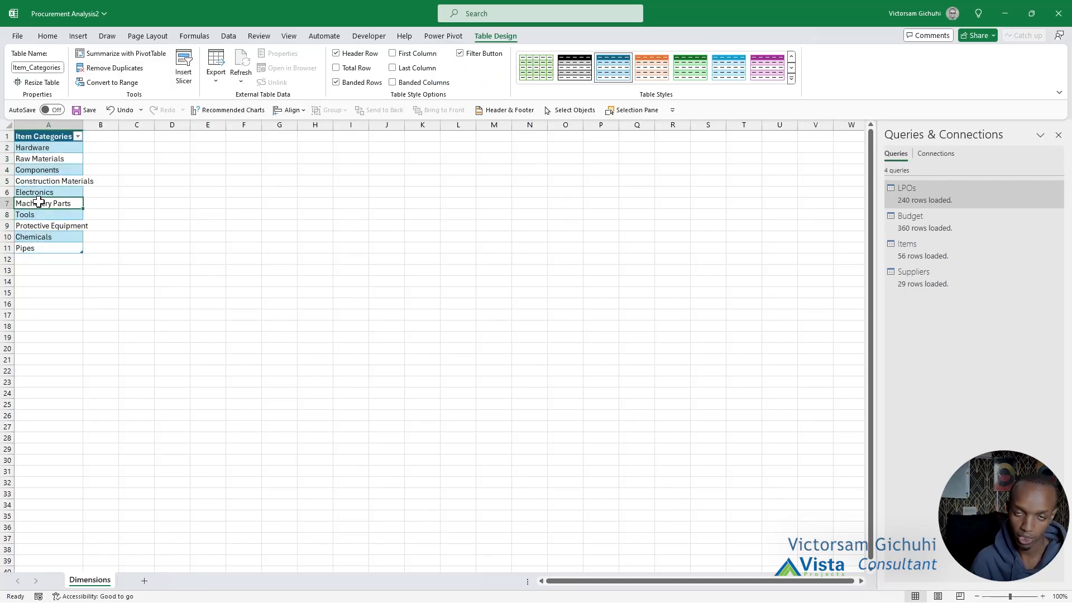
left_click(438, 37)
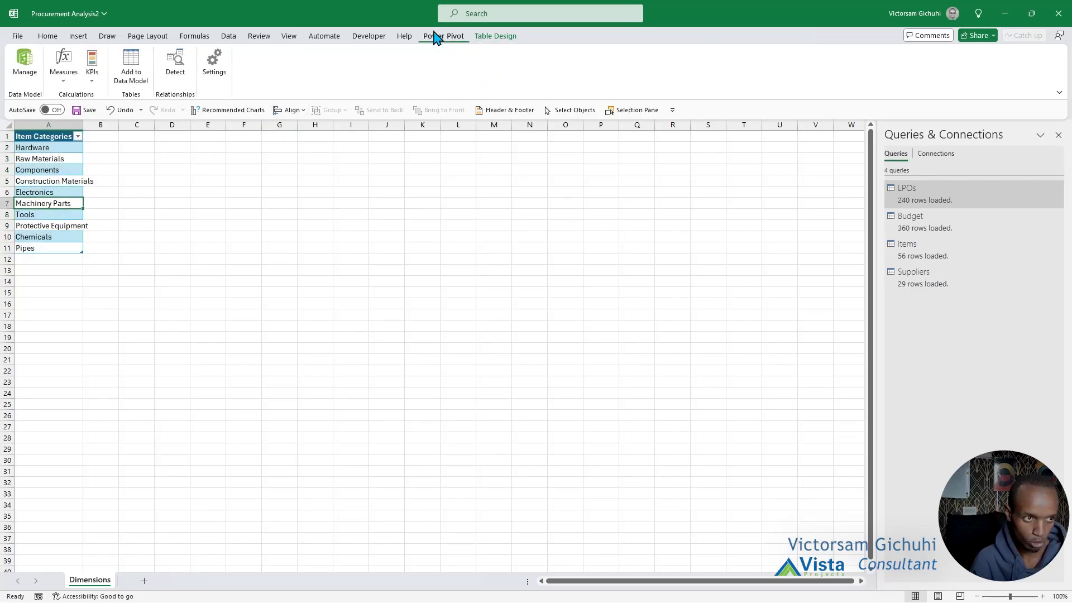
left_click(53, 167)
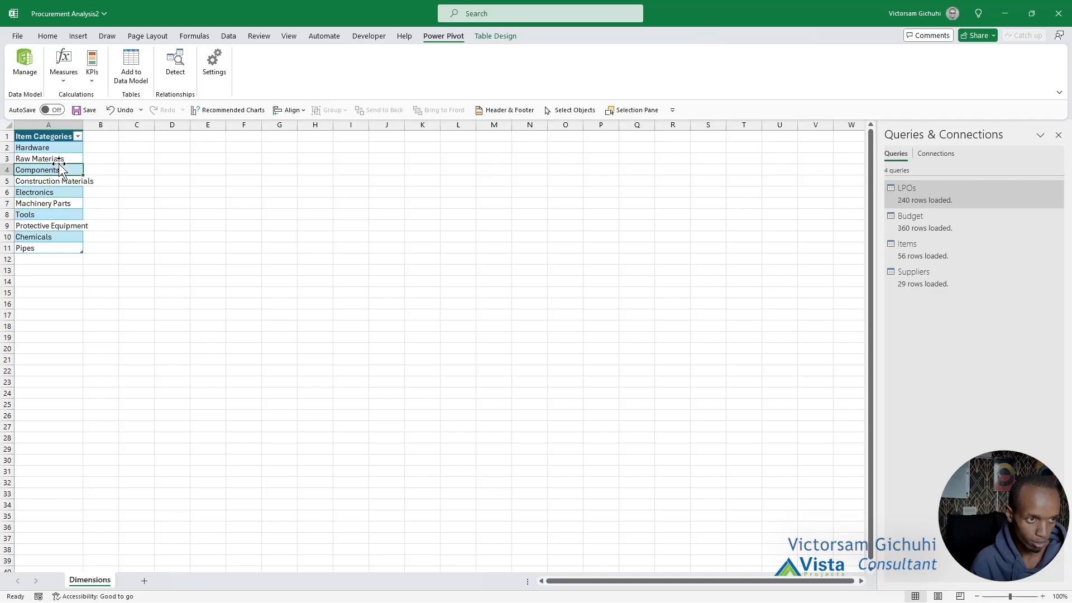
left_click(122, 72)
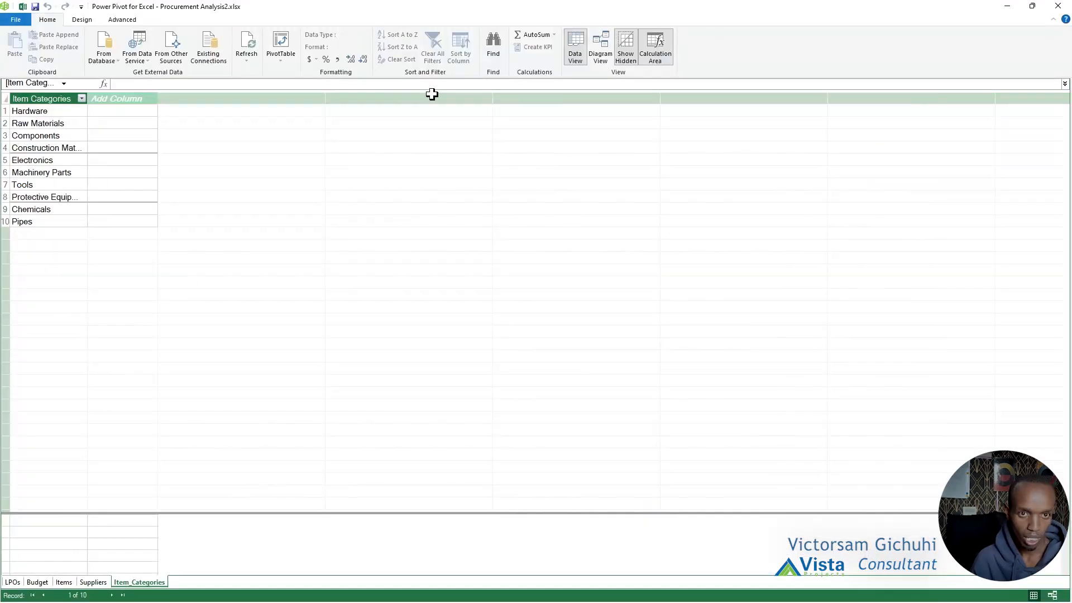
Step: In the model diagram, relate Item Categories of Item_Categories to Category in Items and to Item Category in Budget
left_click(602, 56)
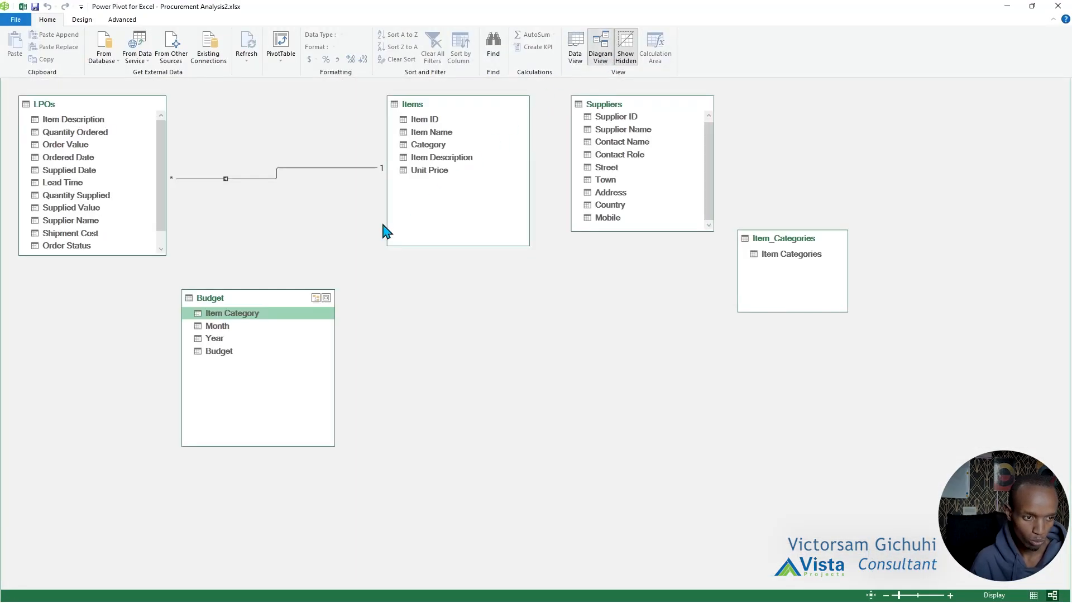
left_click_drag(777, 246, 443, 162)
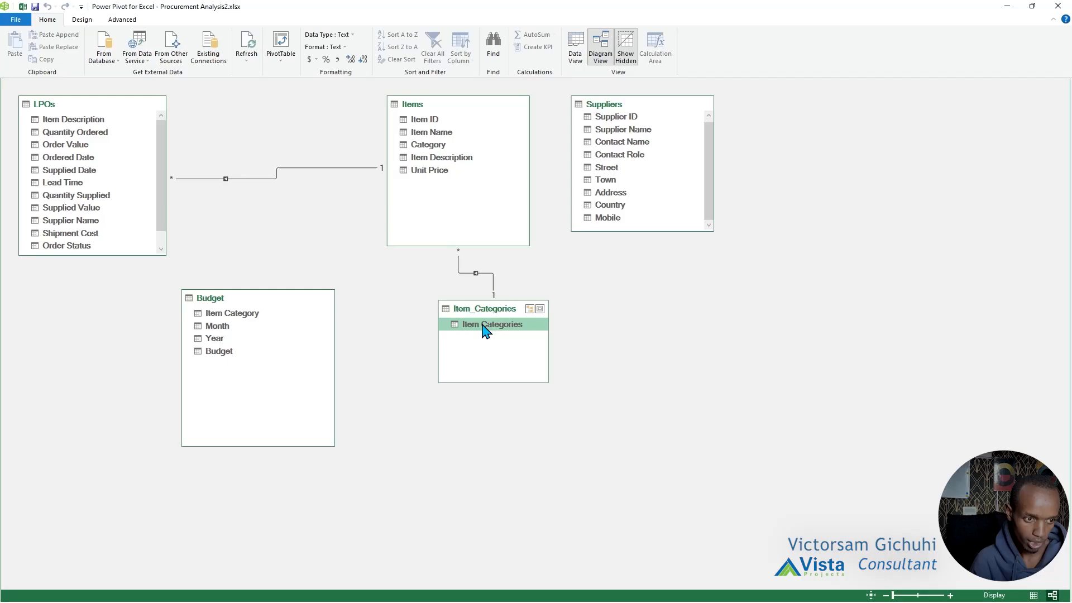
left_click_drag(485, 331, 229, 316)
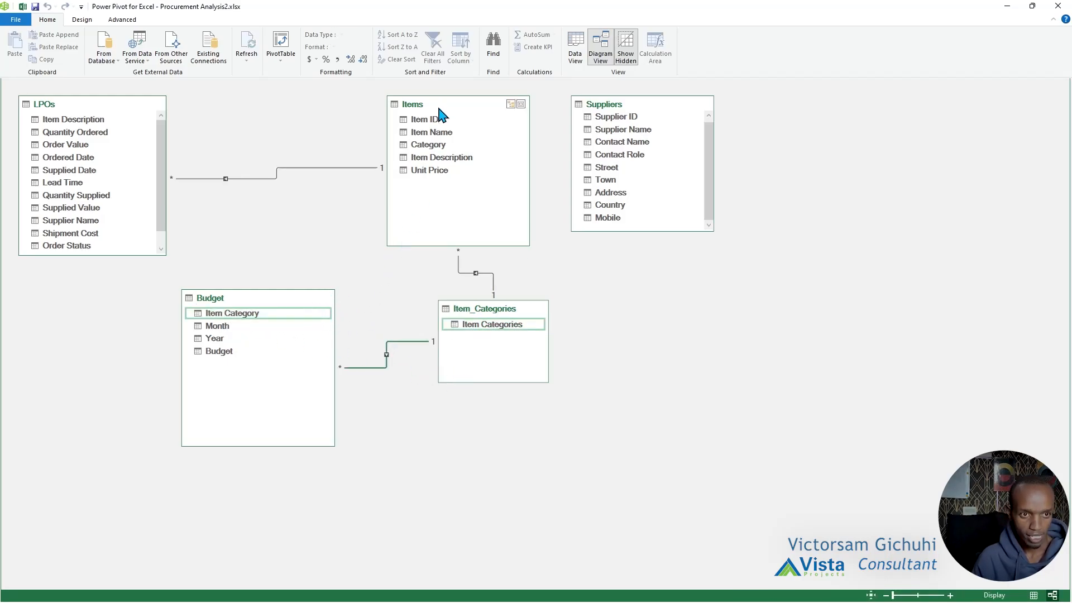
Step: Rearrange the diagram with Items beside LPOs, Item_Categories between Items and Suppliers, and Budget below Item_Categories
left_click_drag(439, 114, 293, 117)
left_click_drag(469, 311, 467, 143)
left_click_drag(270, 299, 478, 350)
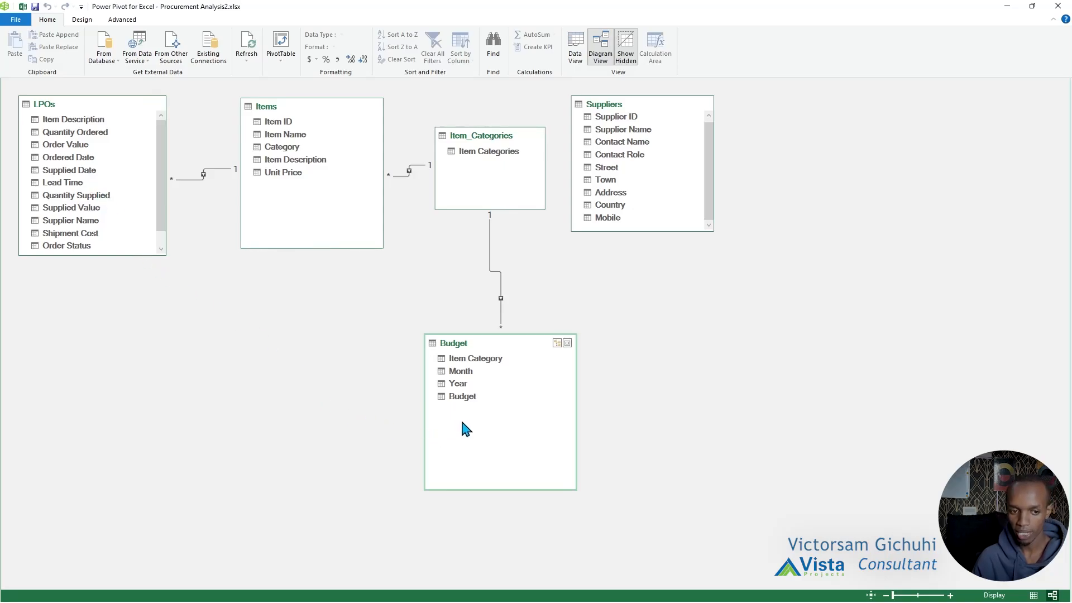
left_click(499, 153)
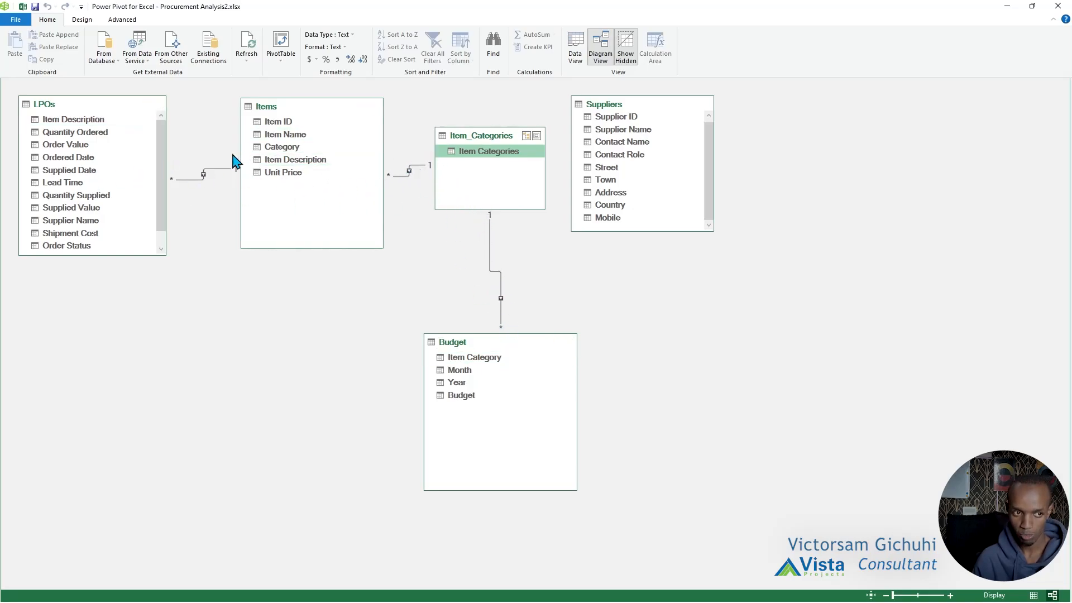
Step: Move LPOs to the diagram's far right and Item_Categories to its far left, with Budget lower down and Suppliers shifted from its place
left_click_drag(52, 103, 765, 115)
left_click_drag(470, 143, 56, 279)
left_click_drag(484, 360, 375, 402)
left_click_drag(646, 109, 803, 230)
Step: Relate Supplier Name in Suppliers to Supplier Name in LPOs, and place LPOs beside Items with Suppliers below and right of it
left_click(528, 187)
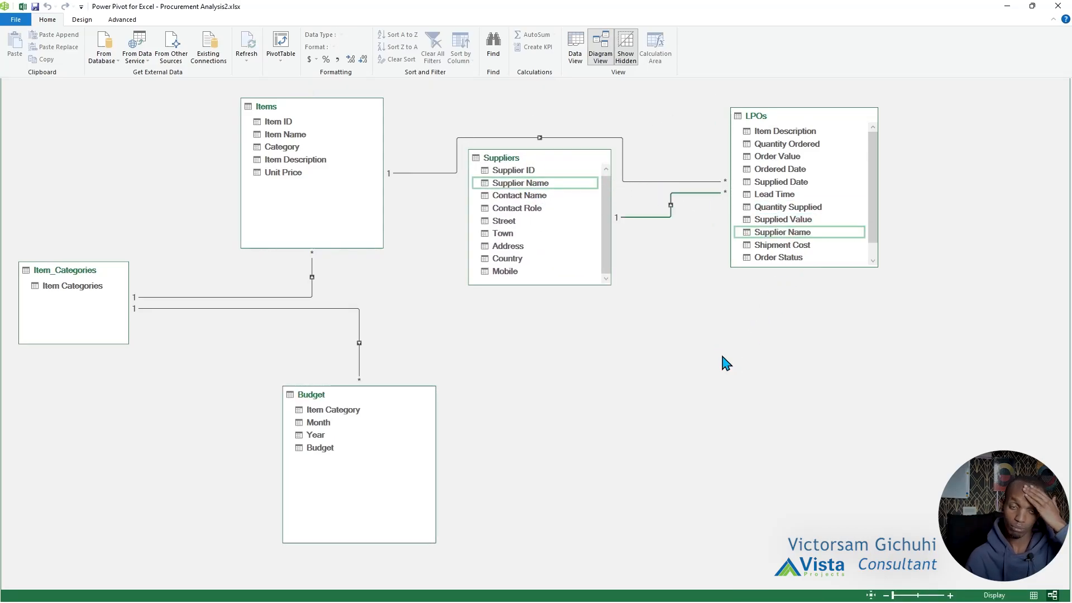
left_click_drag(596, 161, 674, 300)
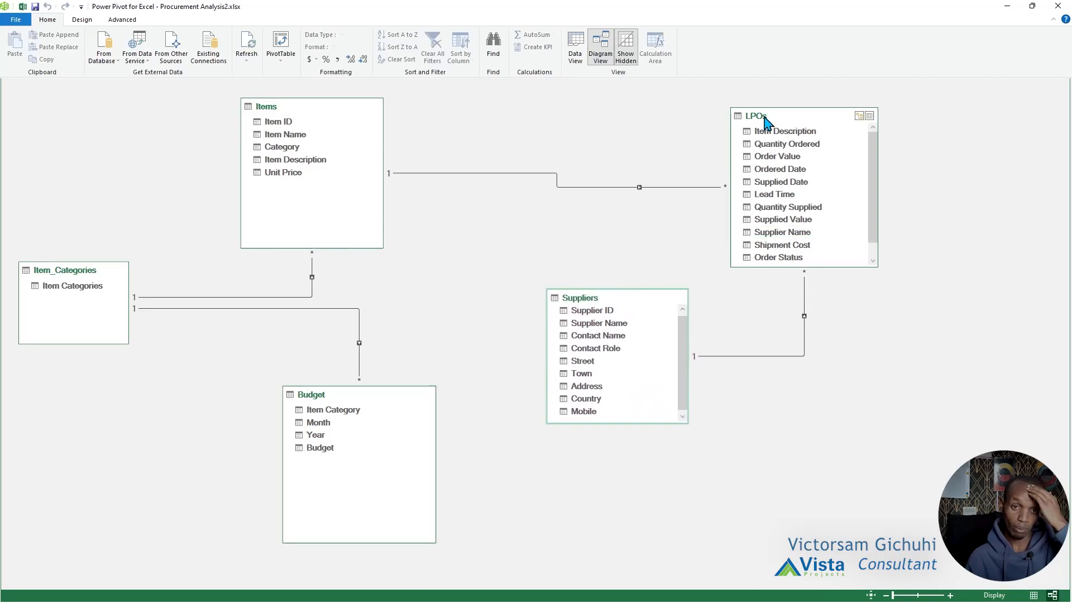
left_click_drag(767, 118, 507, 111)
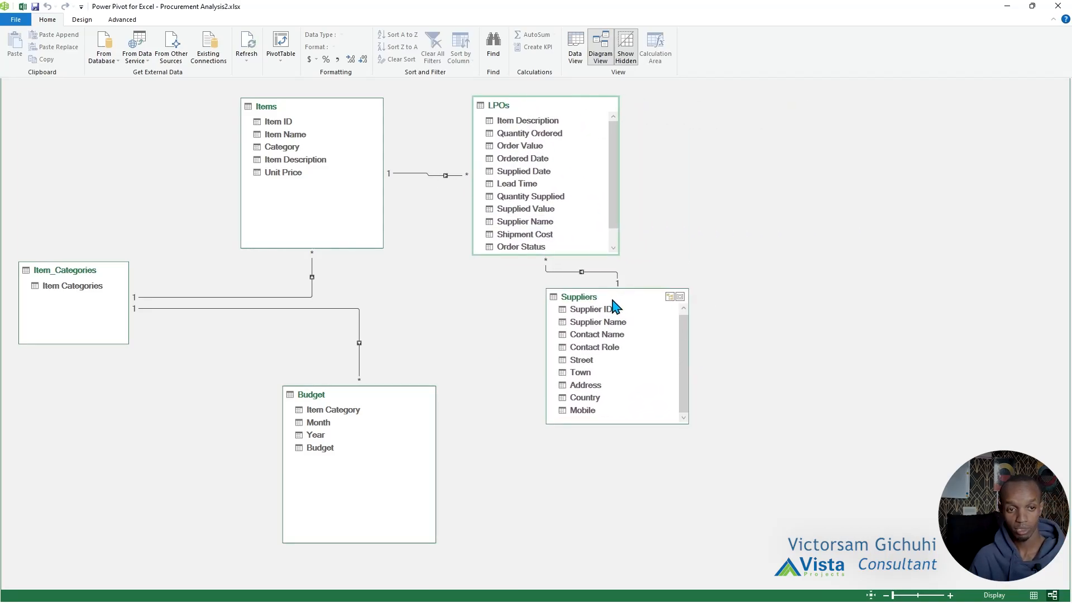
left_click_drag(620, 301, 751, 363)
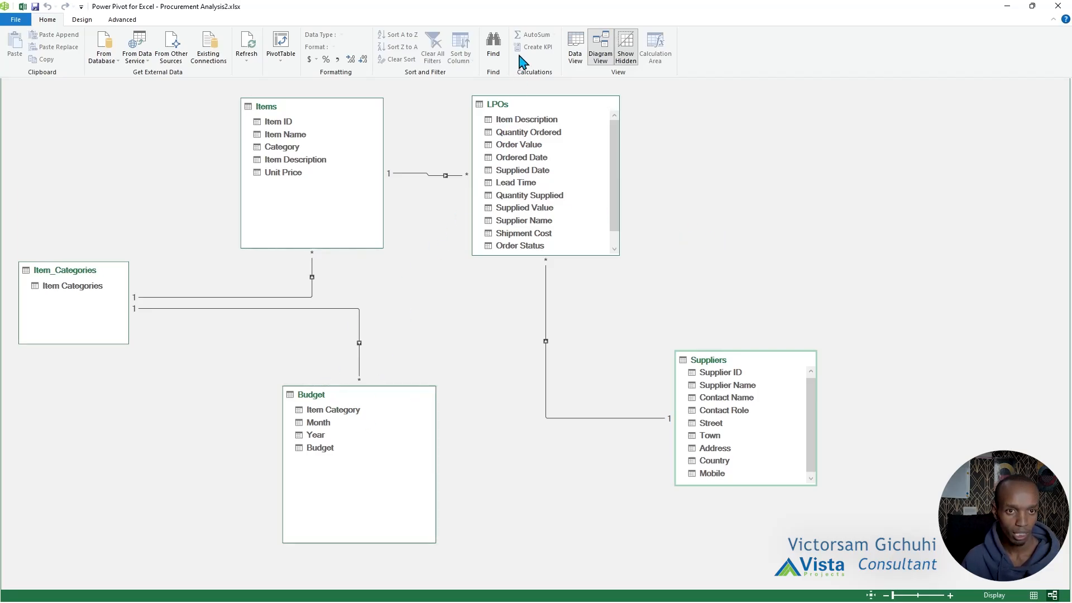
Step: Compare the LPOs table's Ordered Date and Supplied Date columns with the Month and Year columns of the Budget table in Data View
left_click(576, 50)
left_click(13, 582)
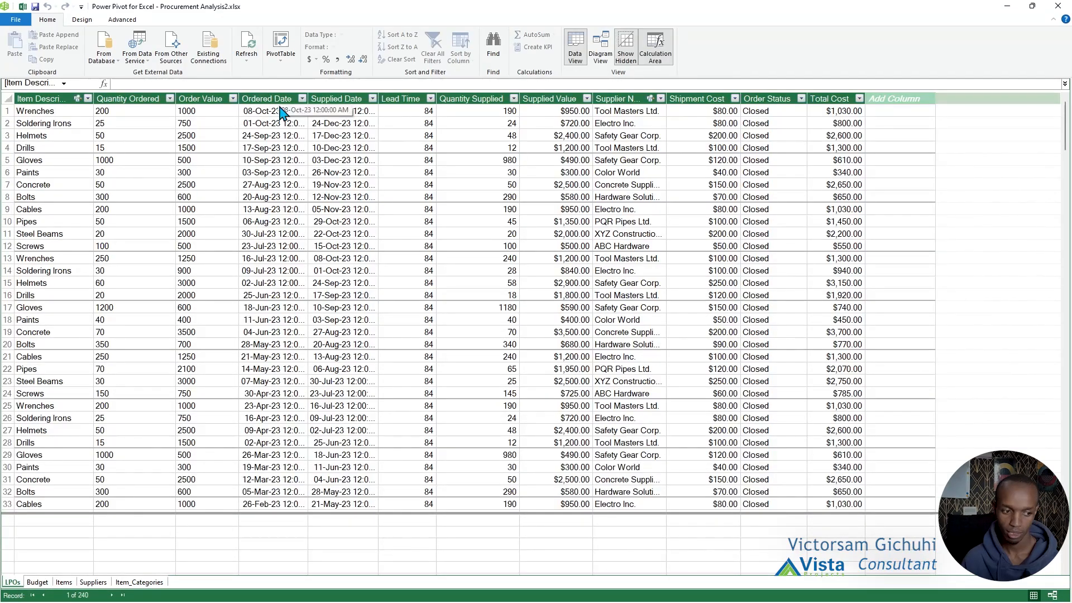
left_click(38, 582)
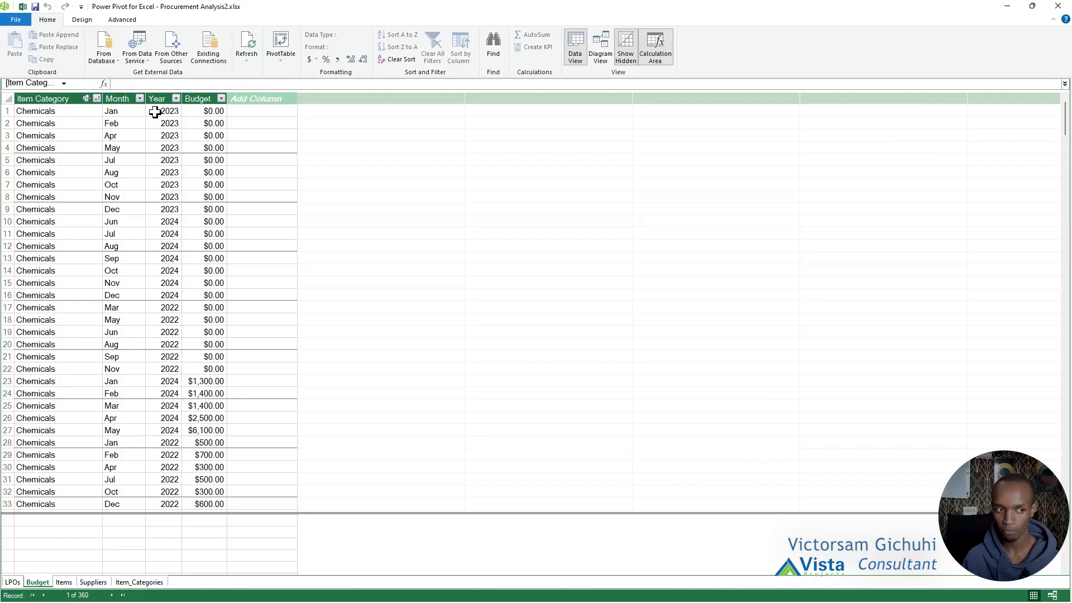
left_click(12, 582)
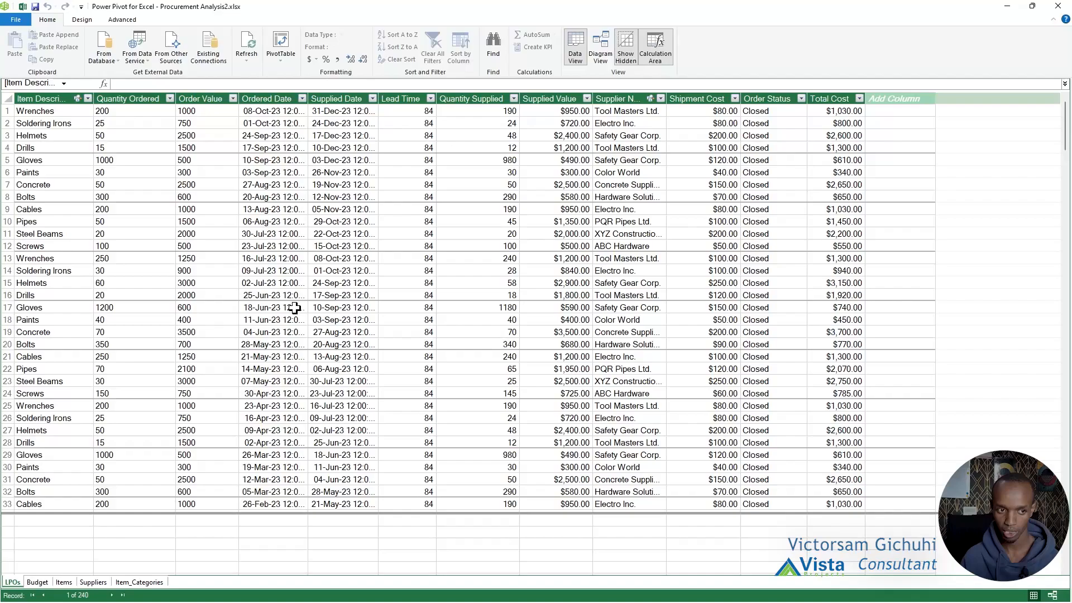
left_click(278, 246)
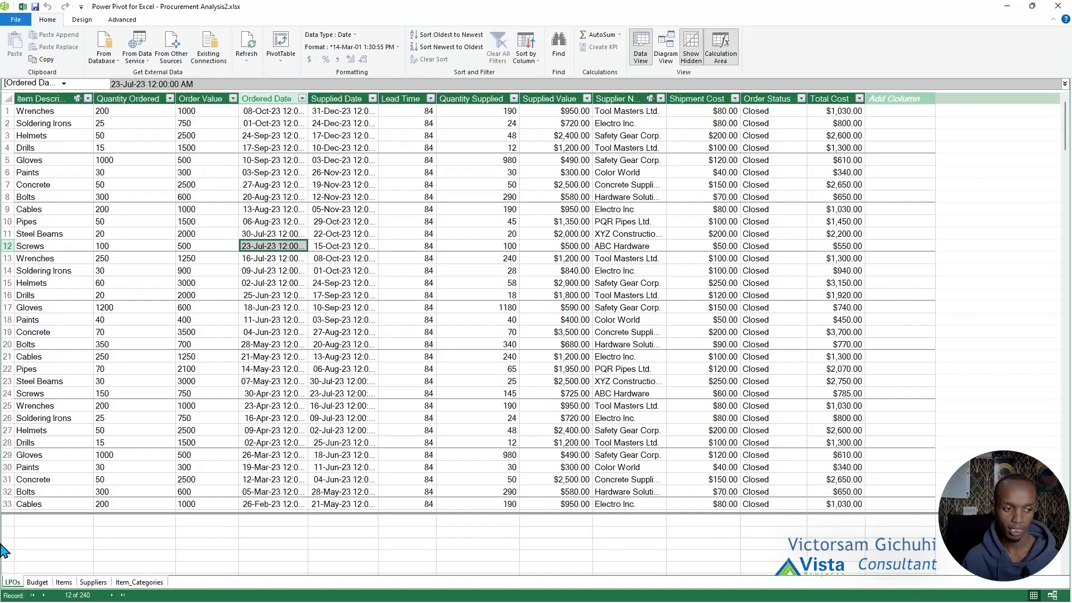
left_click(37, 582)
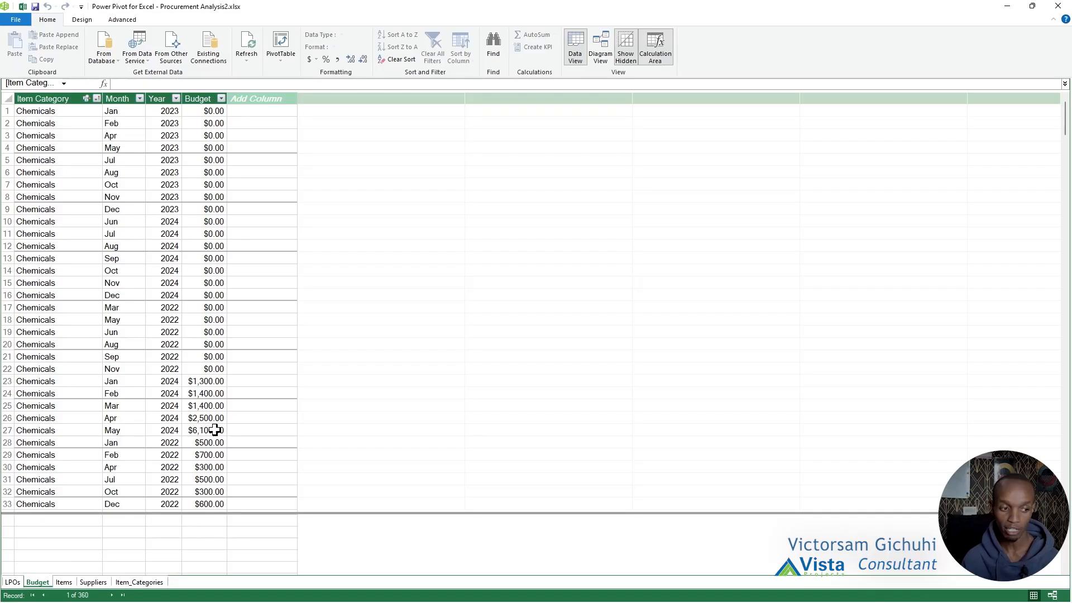
left_click(12, 582)
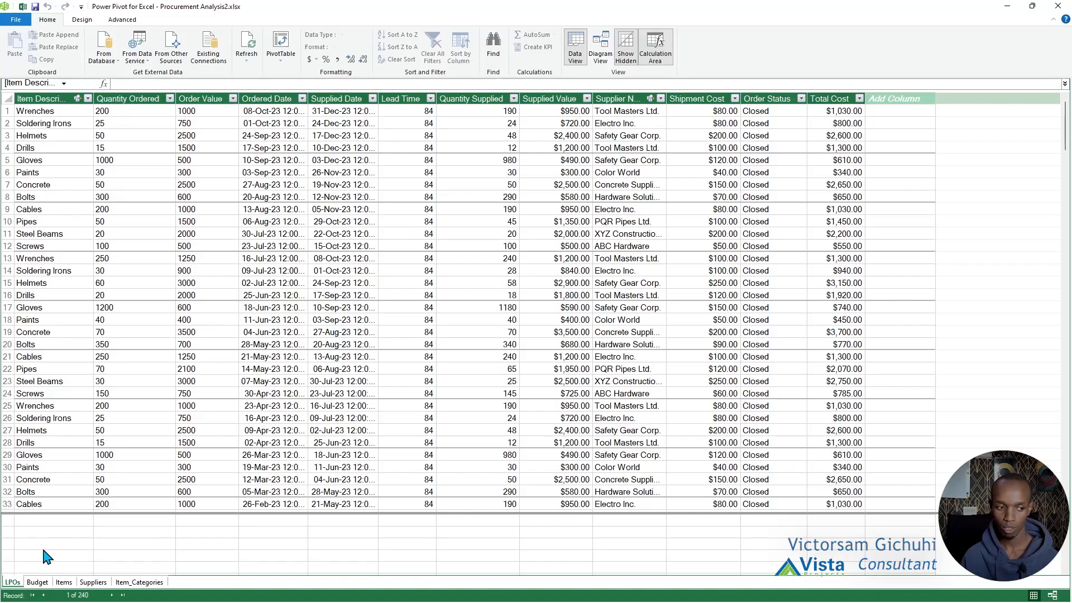
left_click(37, 582)
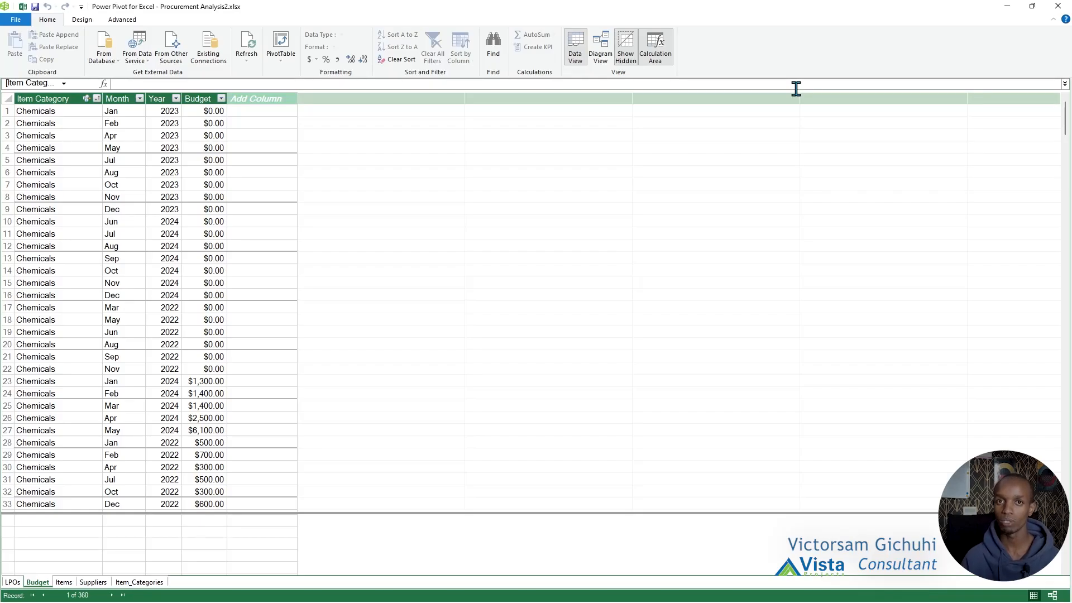
Step: Switch back to the Excel workbook and widen column A to fit the longest item category
left_click(1007, 9)
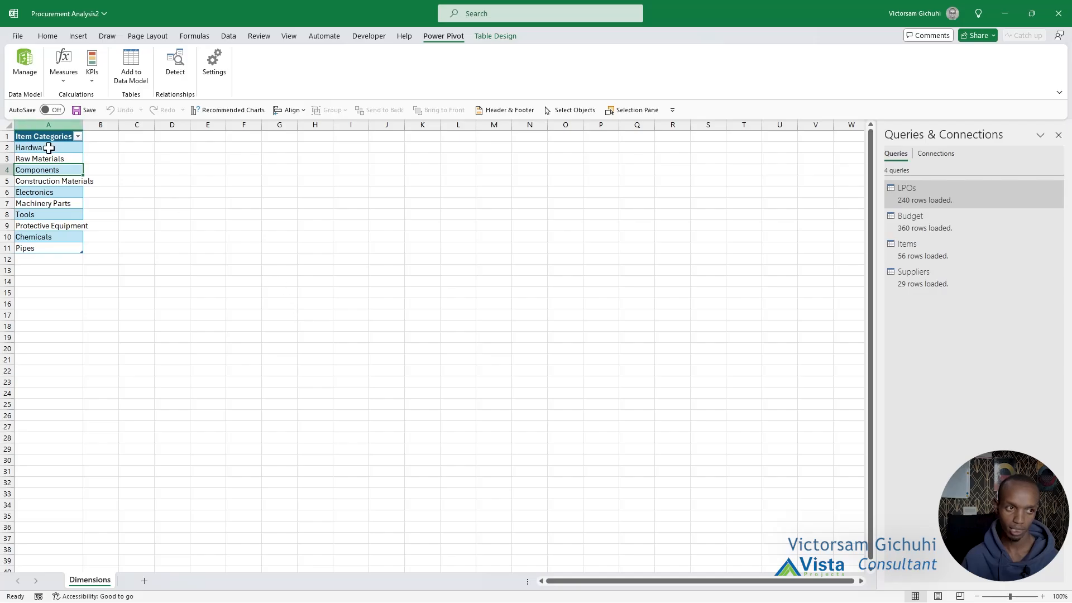
left_click_drag(82, 124, 97, 125)
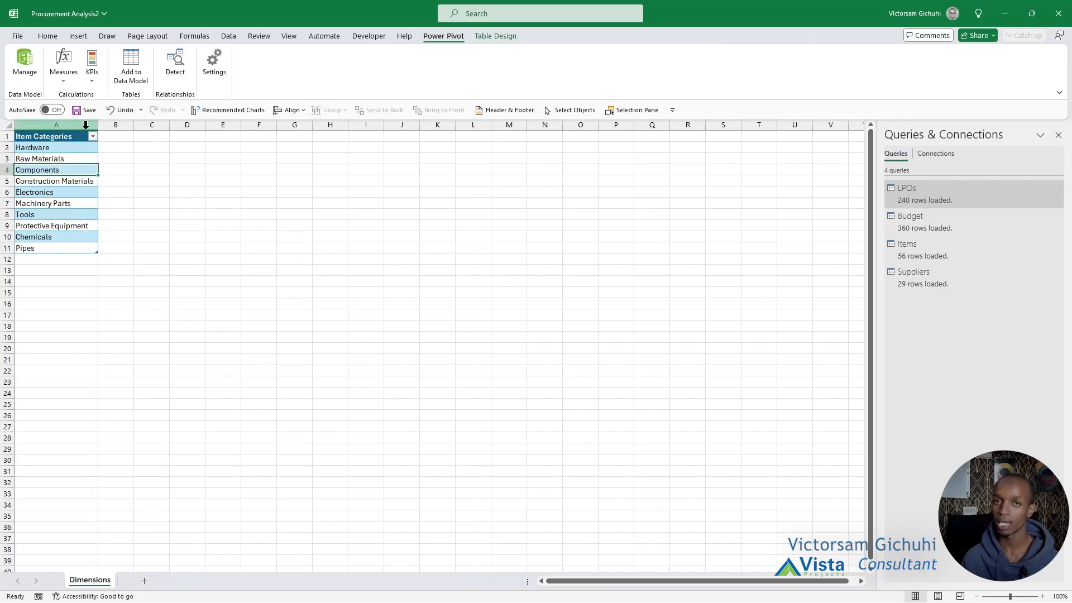
Step: Enter the header Dates in D1 and the start date 01-01-2022 in D2 of the Dimensions sheet
left_click(194, 137)
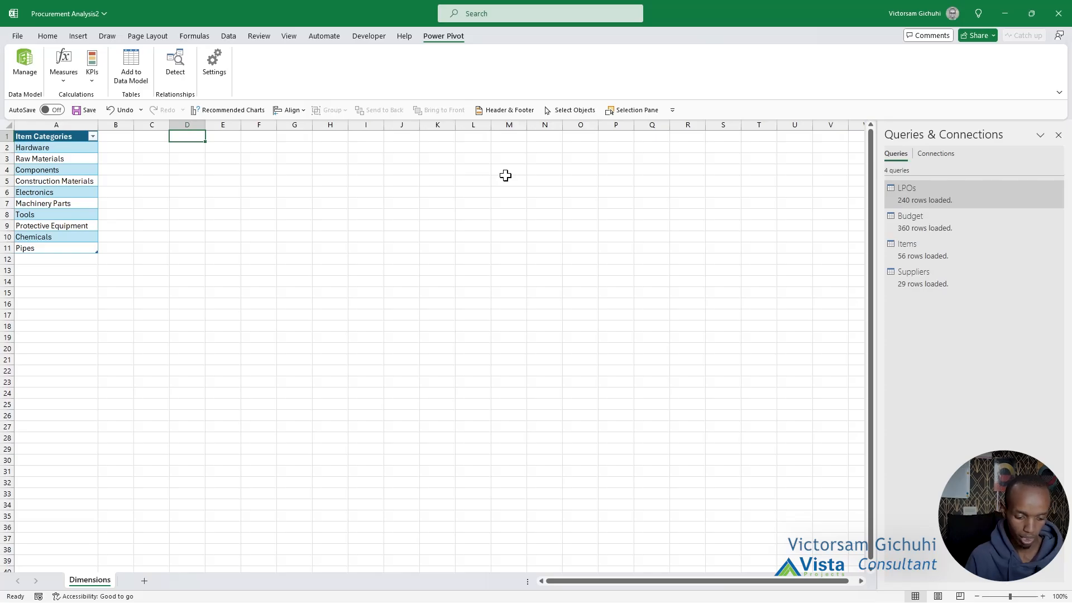
type("Dates")
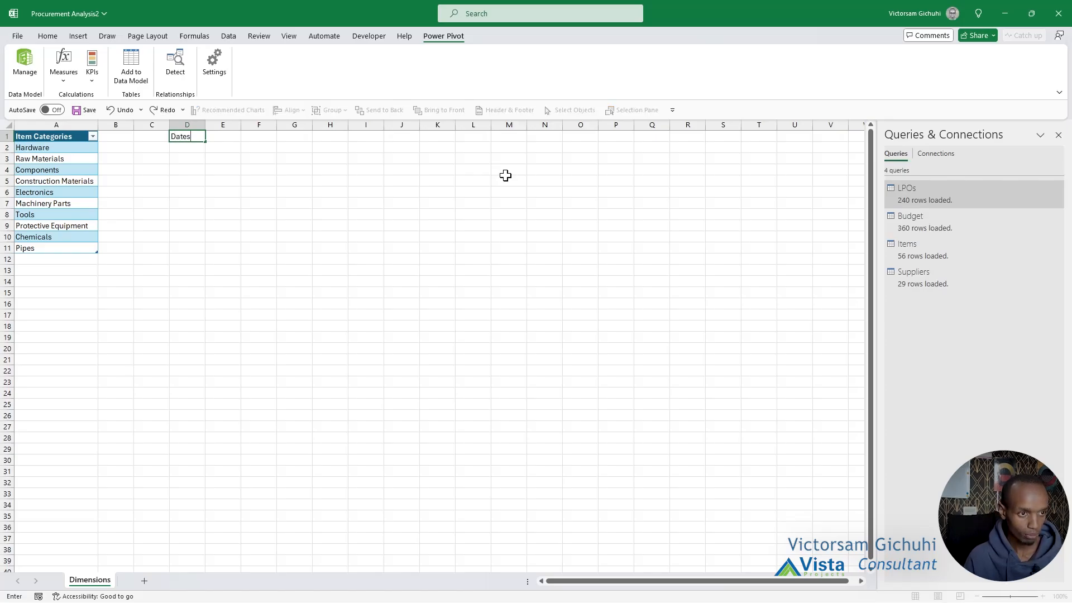
key("Return")
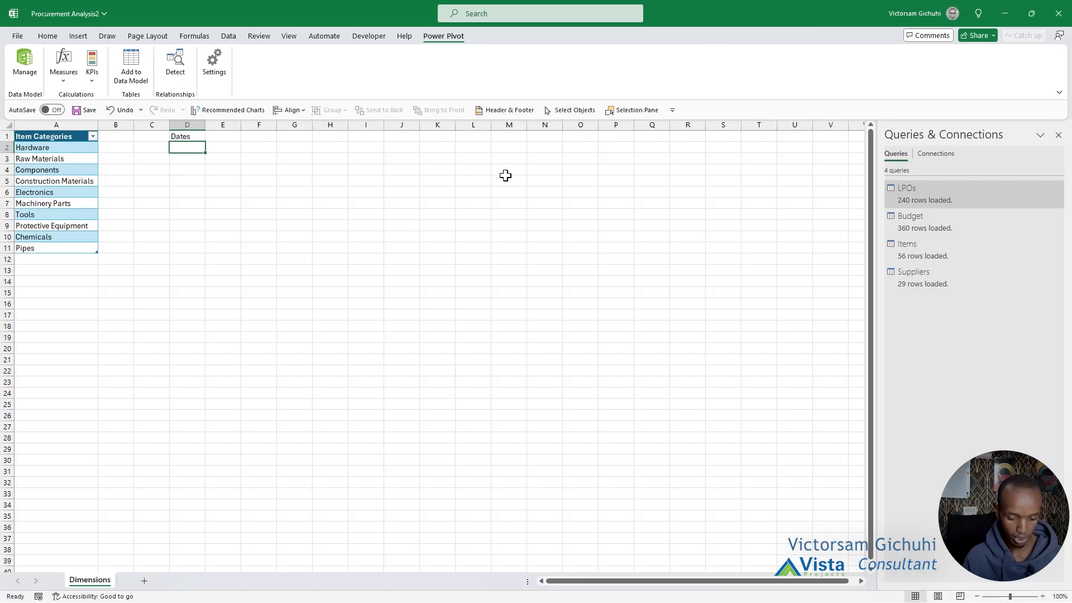
type("01-01-2022")
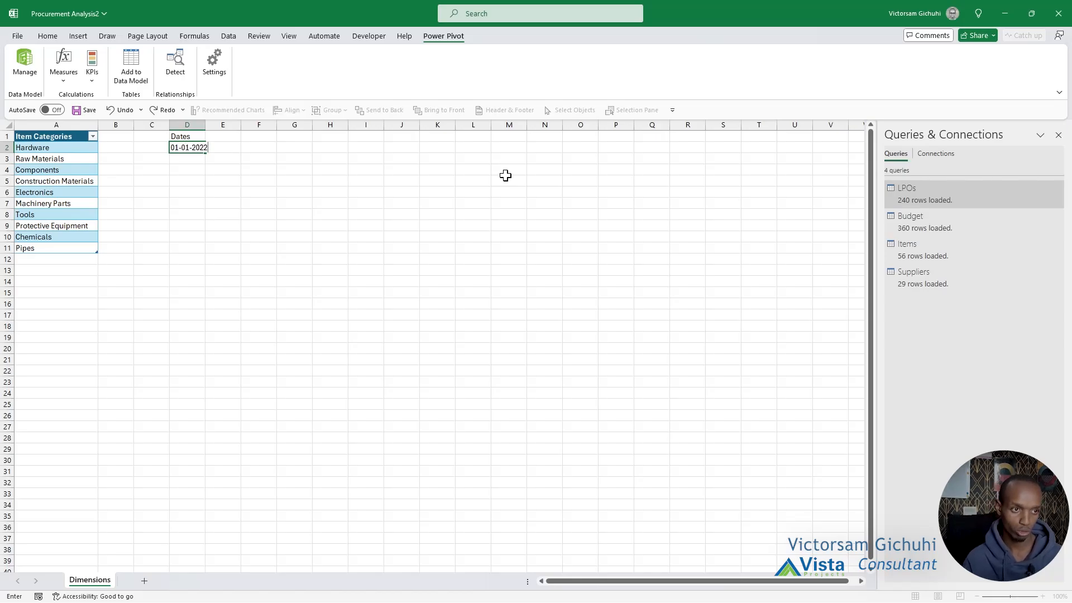
key("Return")
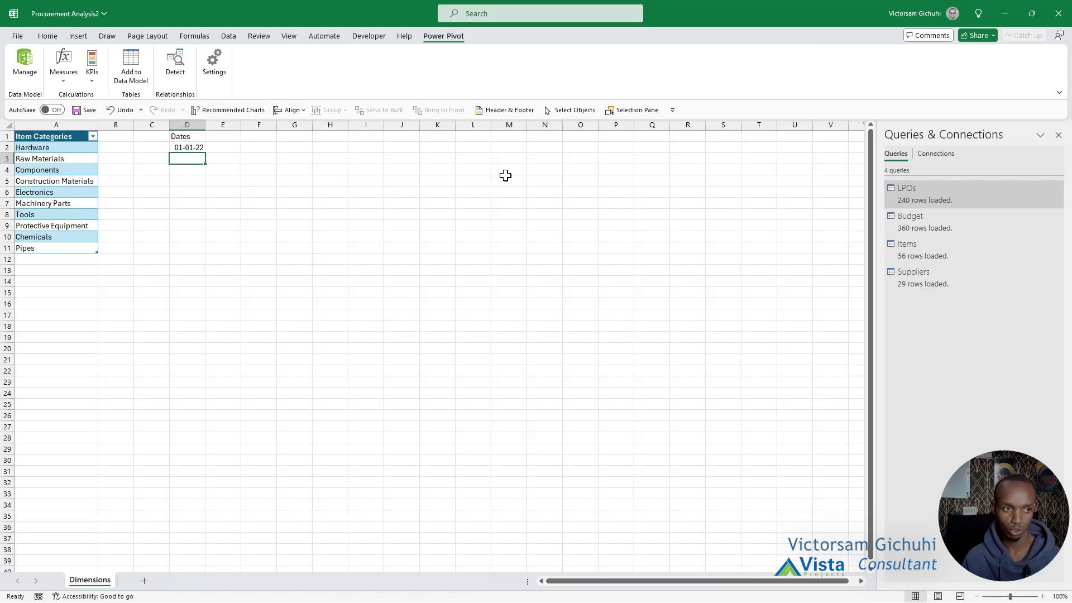
Step: Select the start date in D2 and undo the fill-down that overwrote it
left_click(191, 148)
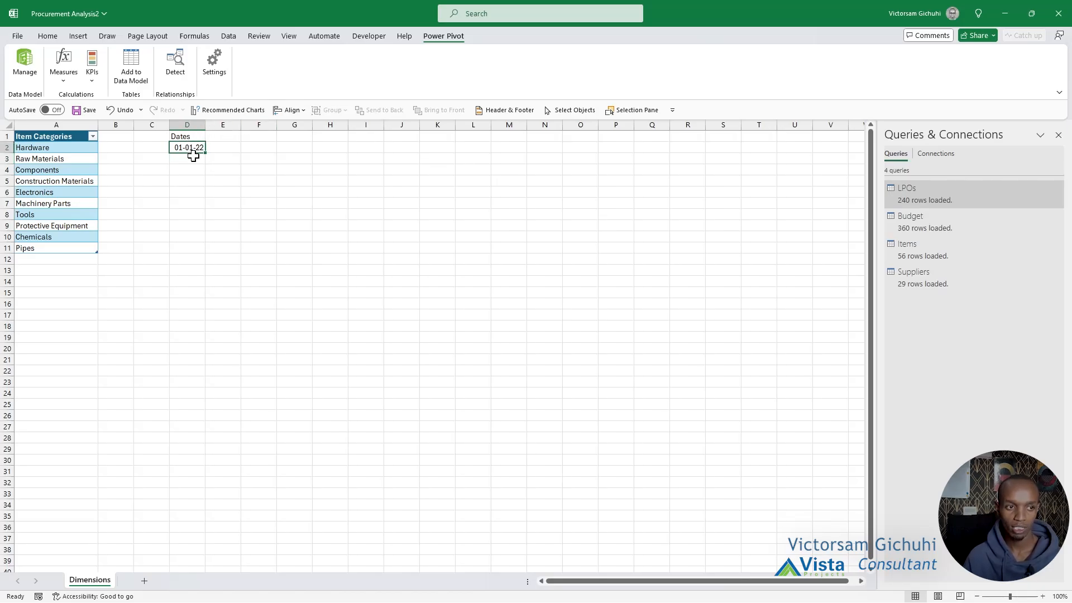
scroll(196, 222, "down", 10)
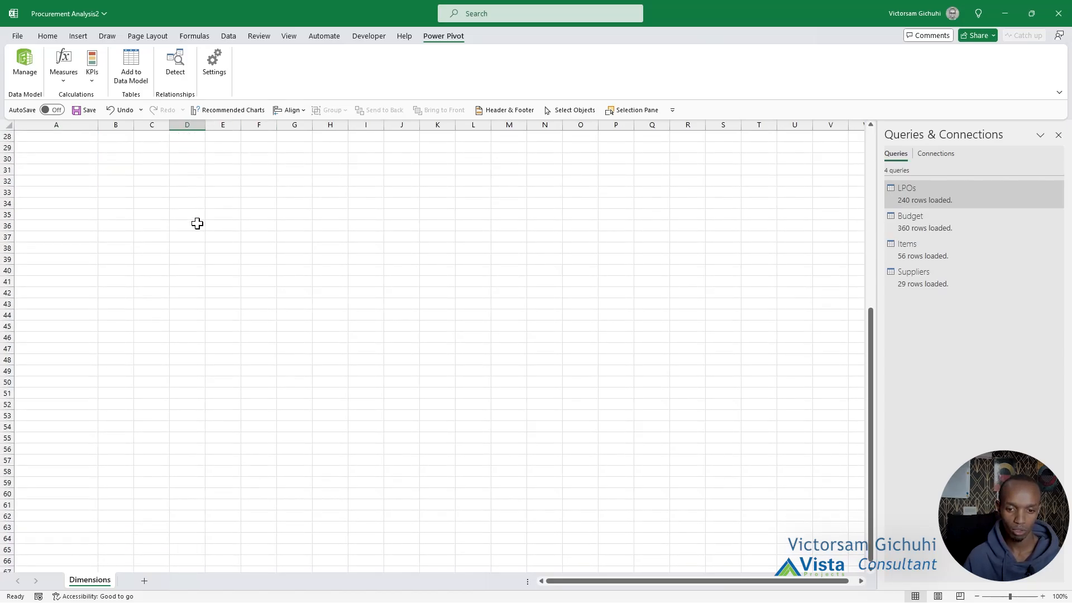
scroll(196, 222, "up", 10)
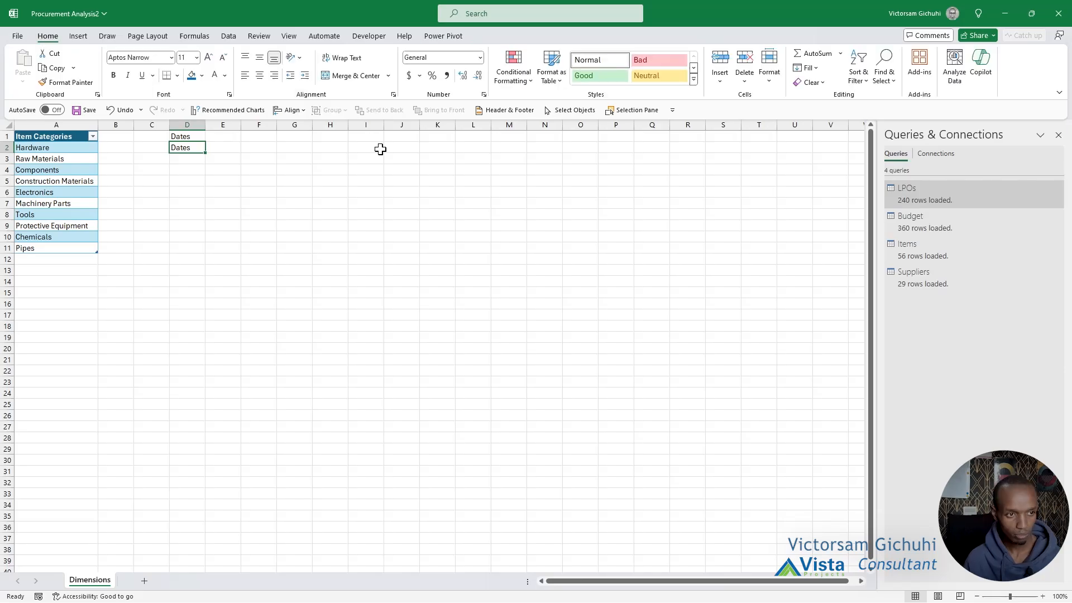
key("ctrl+z")
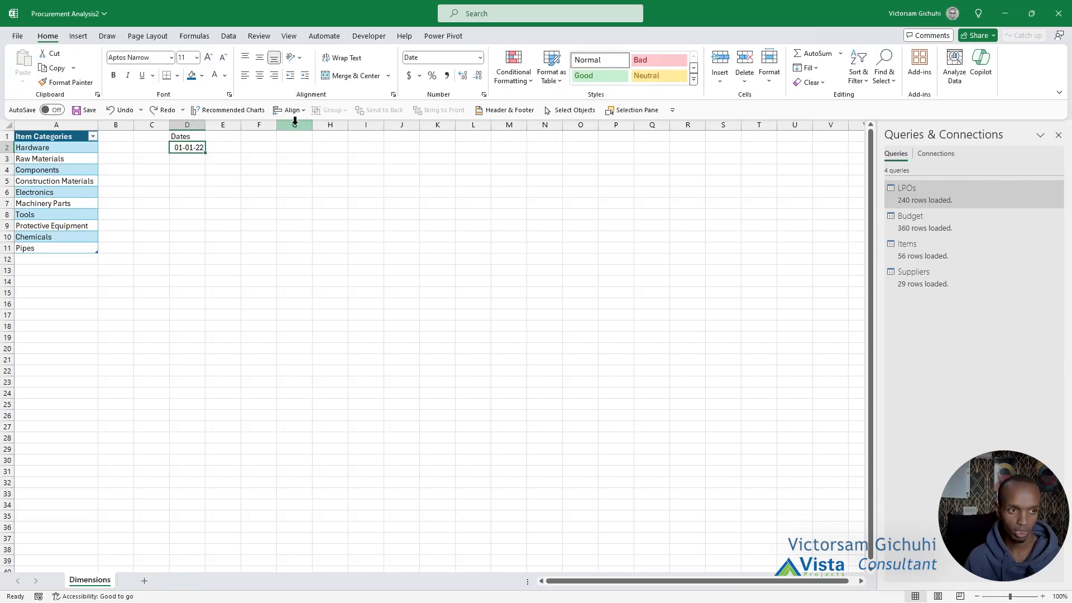
Step: Fill column D from D2 with a daily date series in columns, step value 1, up to 31-12-2024
left_click(816, 69)
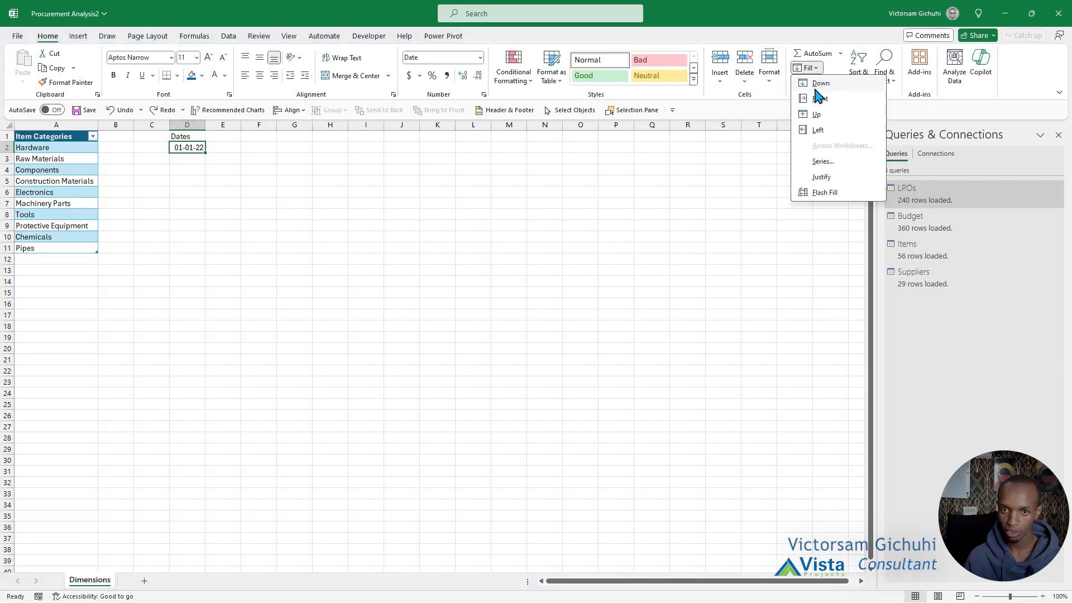
left_click(845, 162)
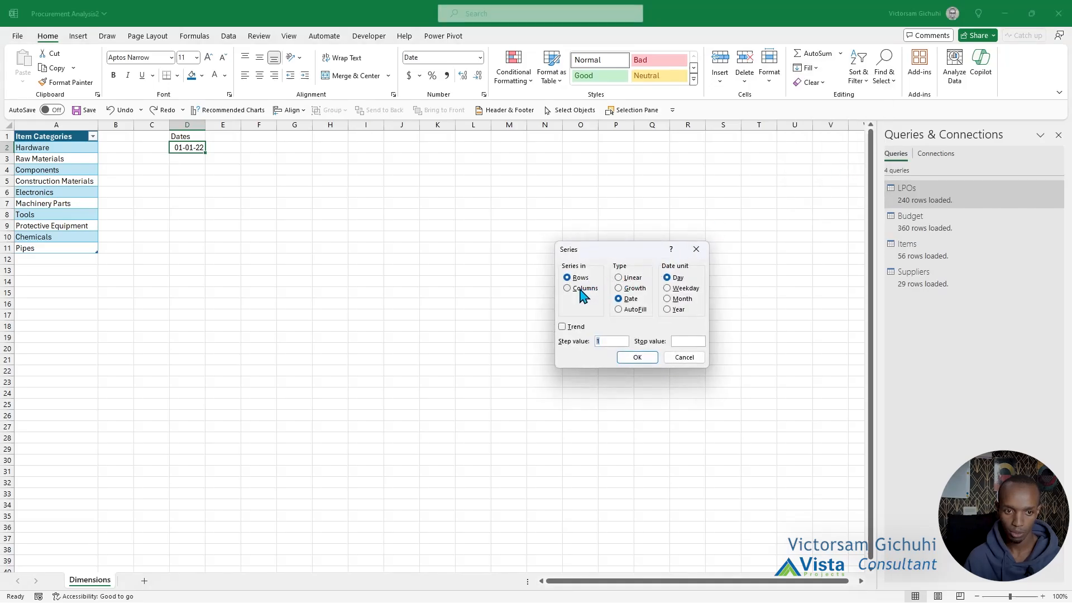
left_click(580, 289)
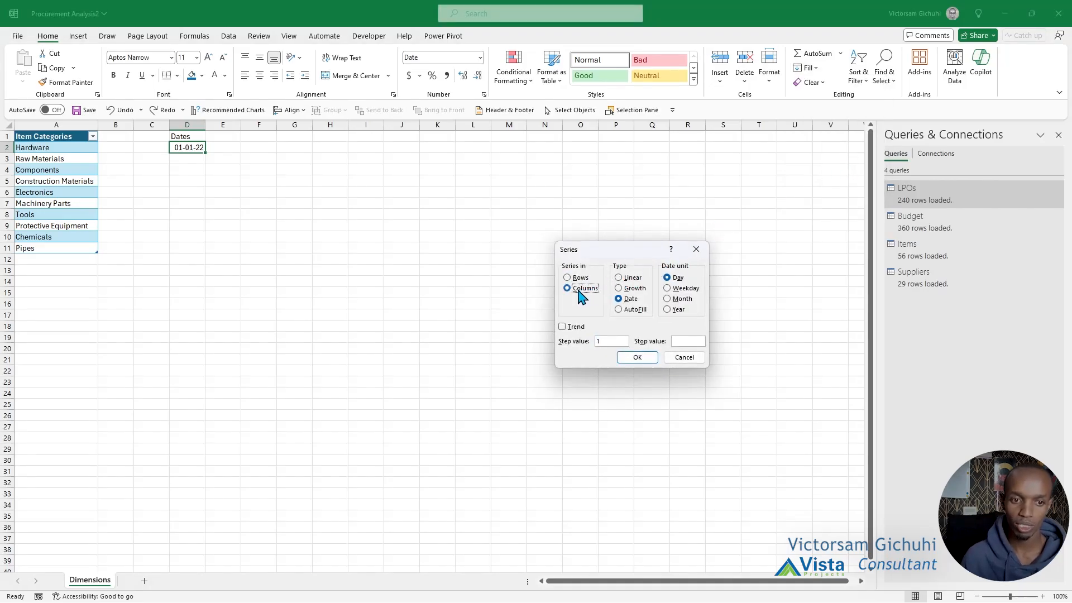
left_click(580, 278)
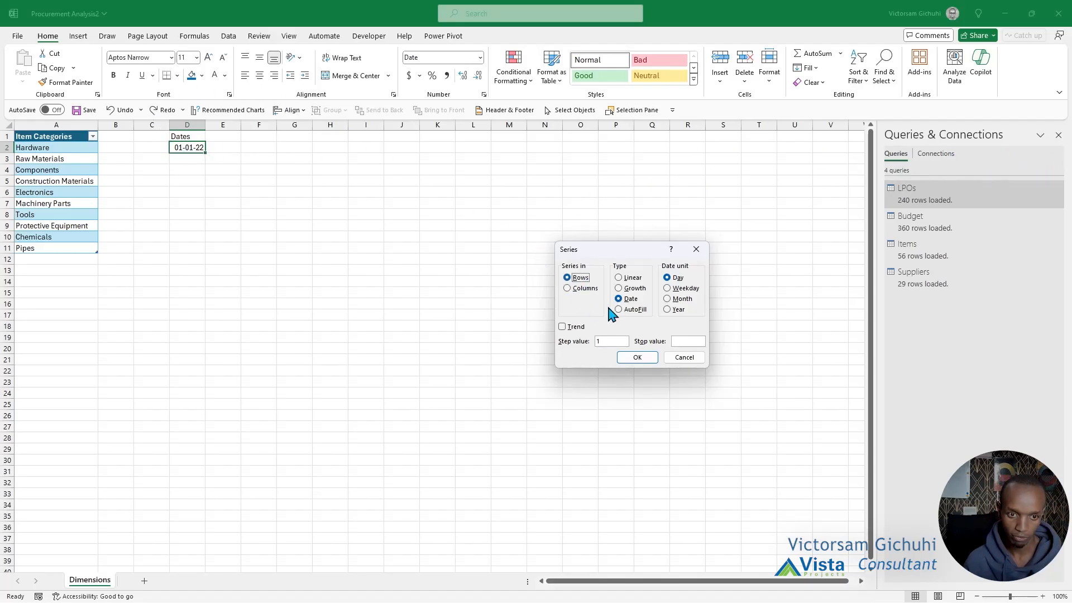
left_click(581, 288)
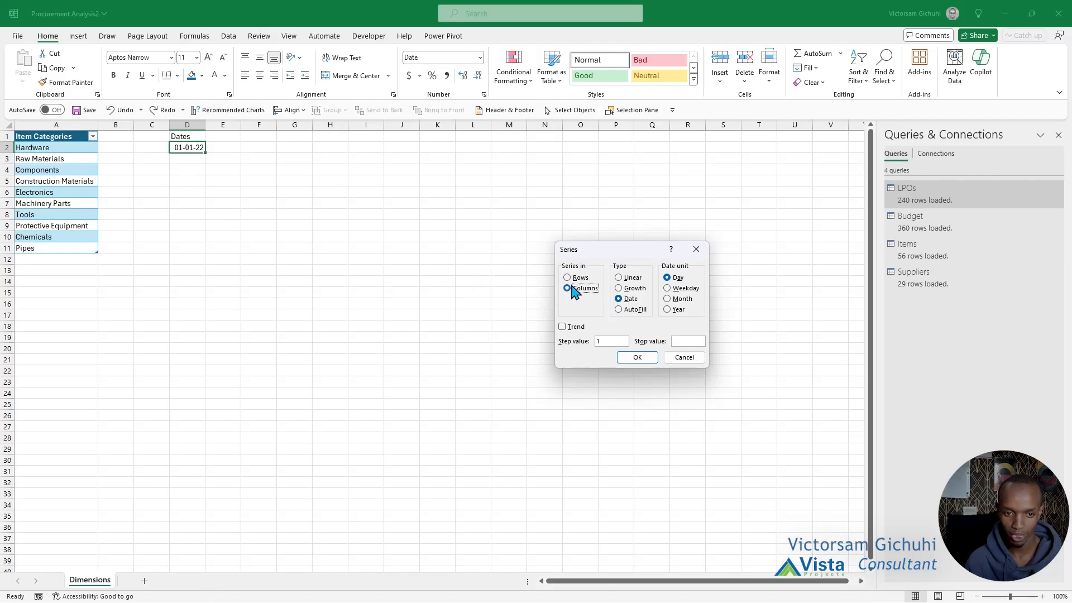
left_click(682, 342)
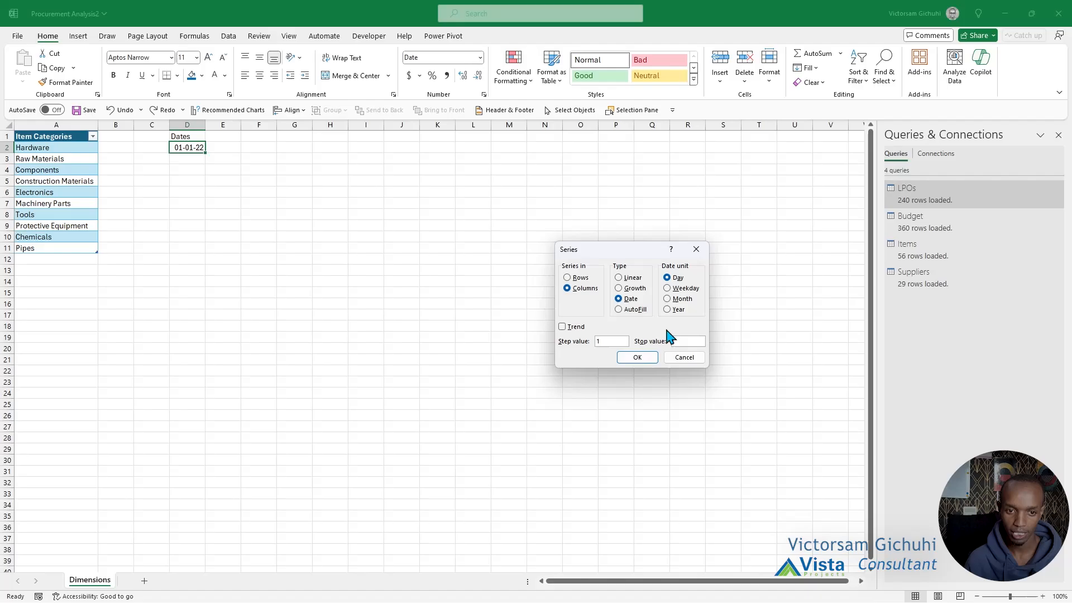
left_click(625, 300)
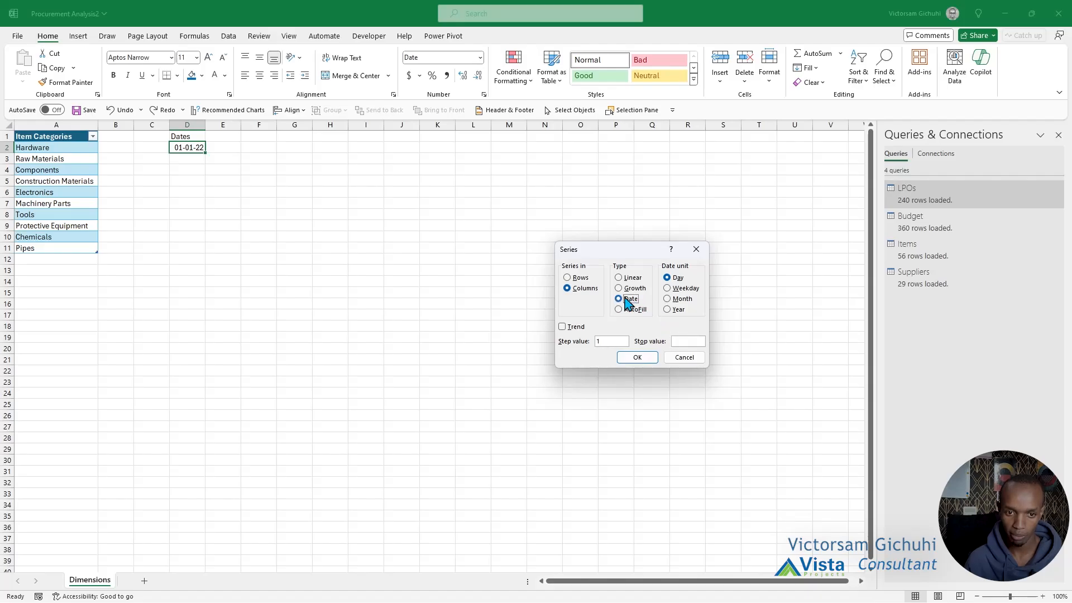
left_click(675, 279)
type("31-12-2024")
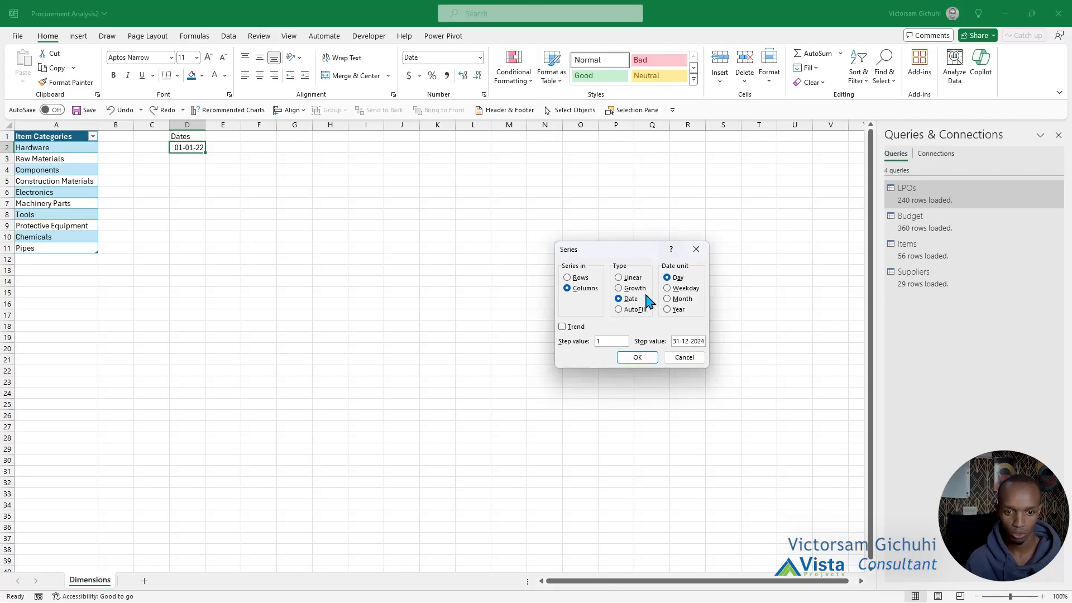
left_click(635, 359)
Step: Convert the full date list D1:D1097 into a table with headers
scroll(249, 242, "down", 18)
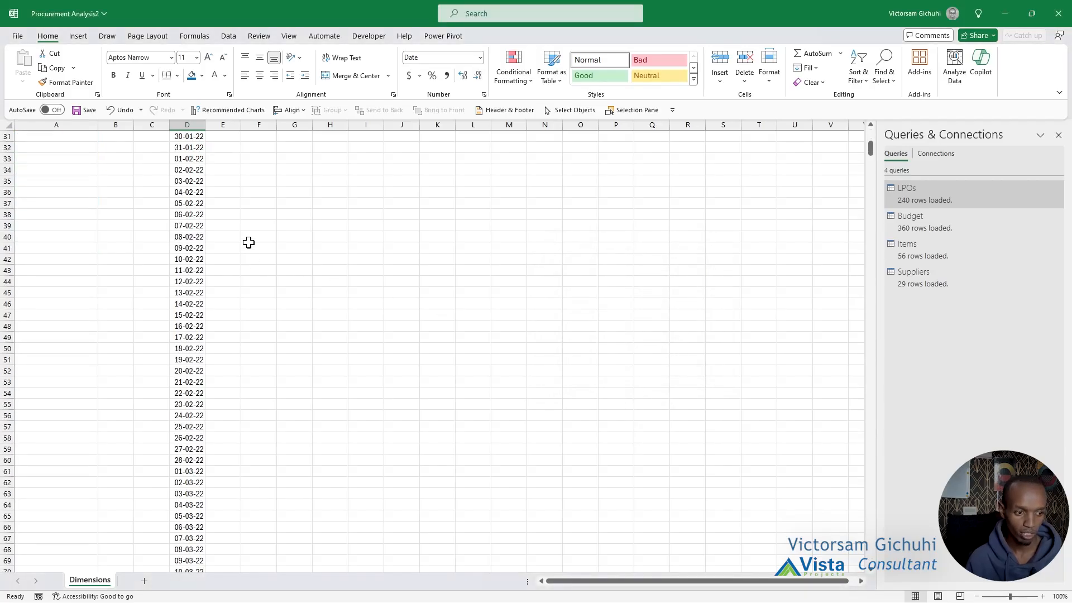
left_click_drag(871, 163, 852, 572)
left_click(192, 555)
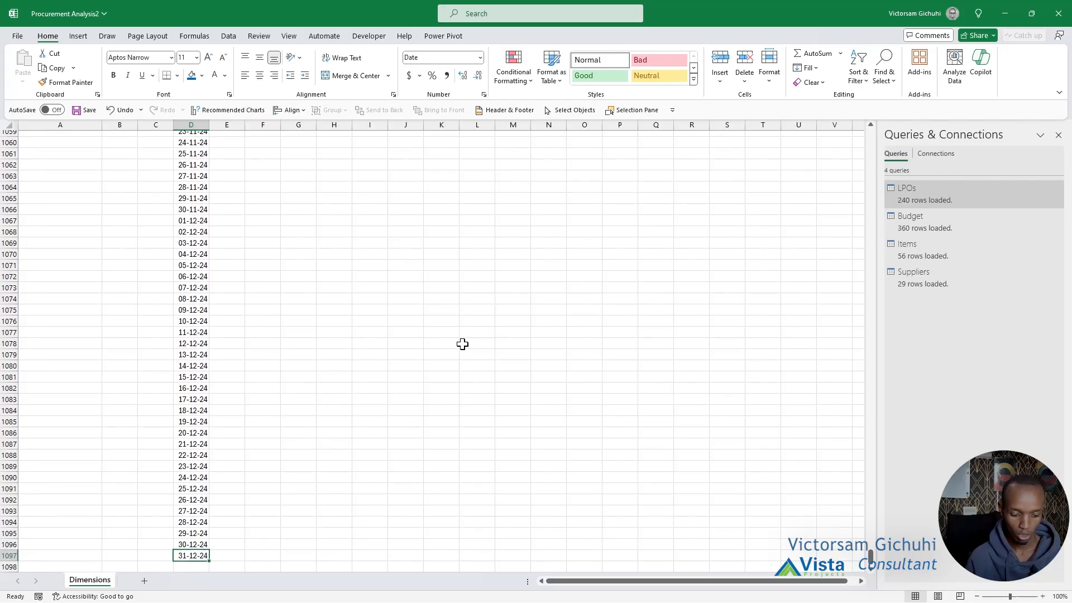
key("ctrl+shift+Up")
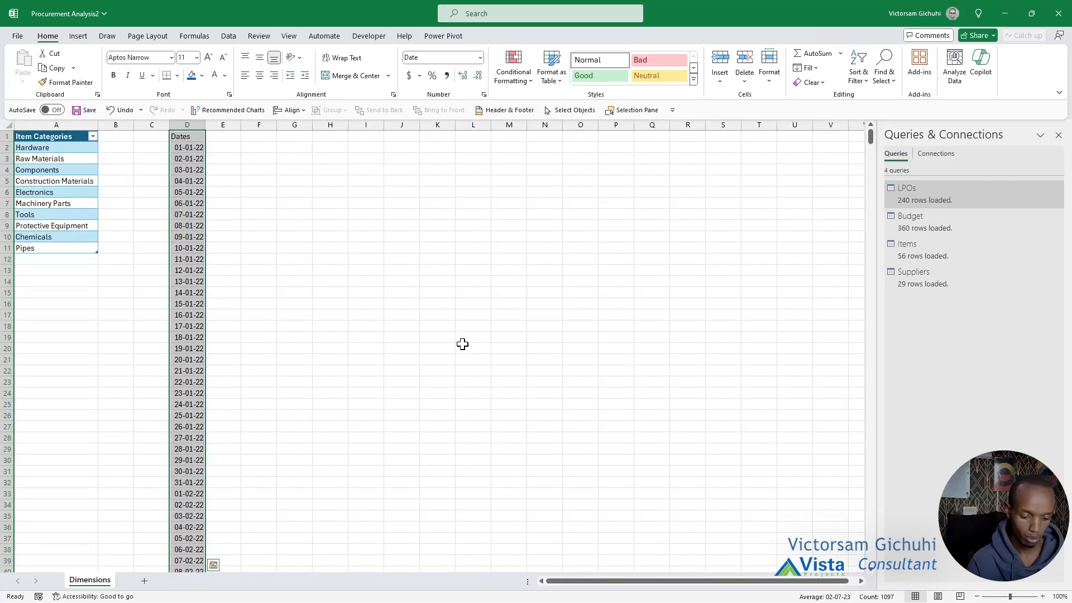
scroll(463, 347, "down", 5)
key("ctrl+t")
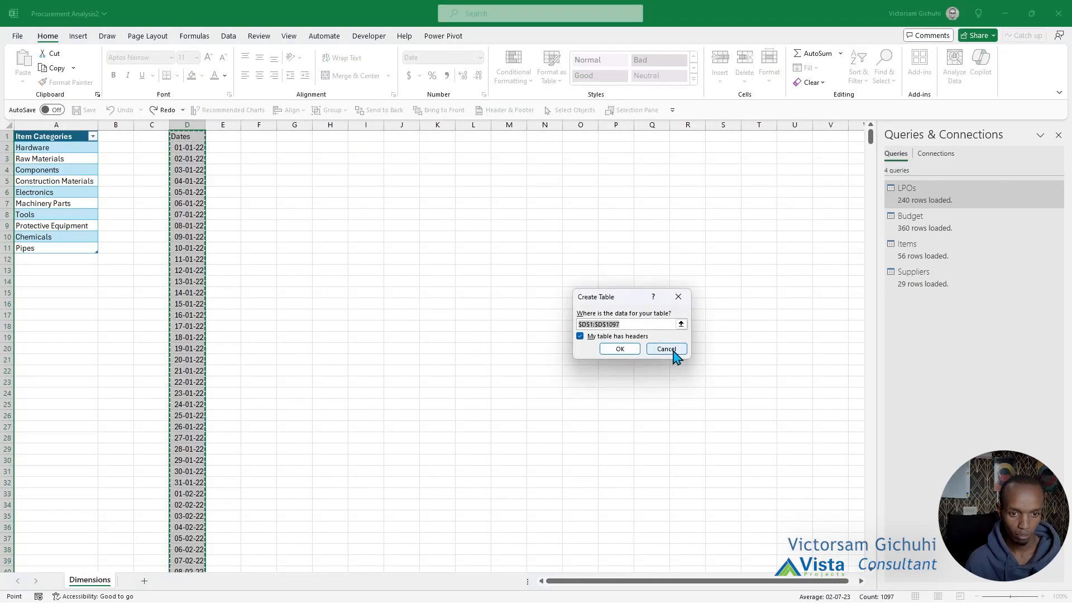
left_click(620, 349)
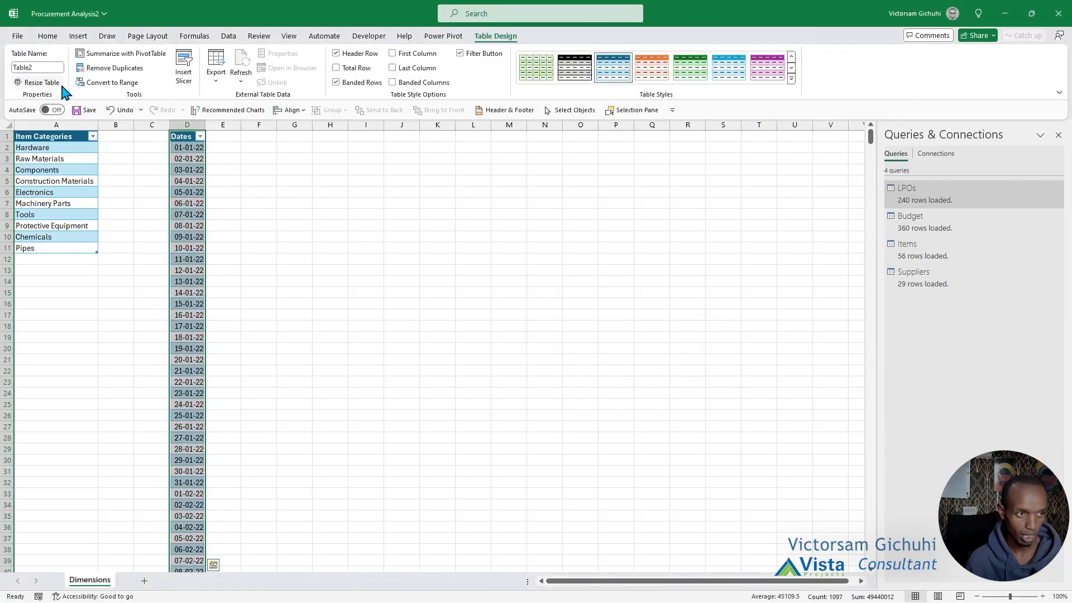
Step: Name the new dates table Calendar
left_click(39, 68)
type("C")
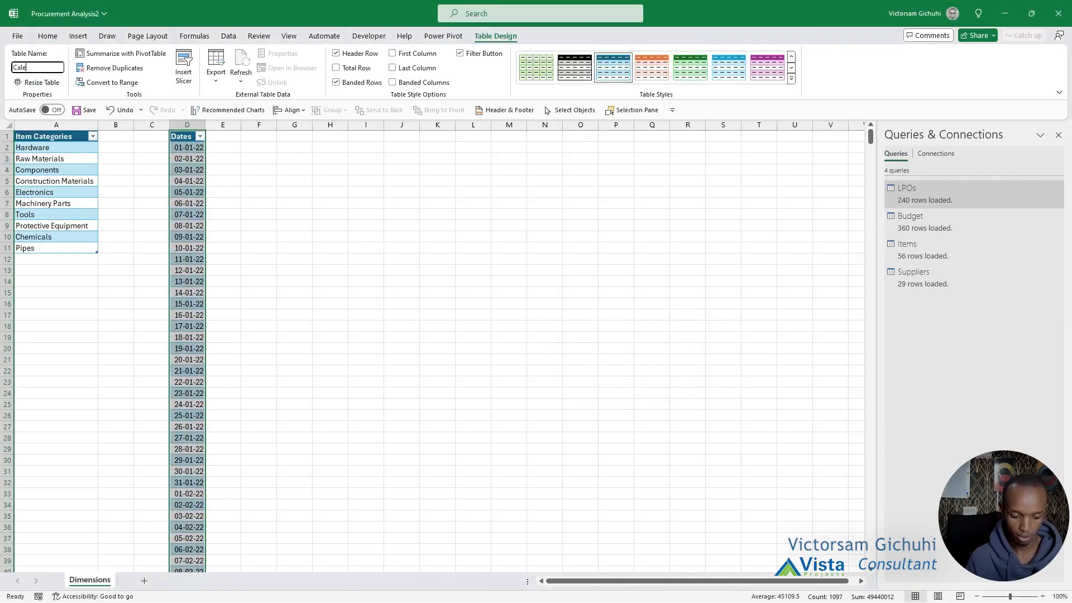
key("Return")
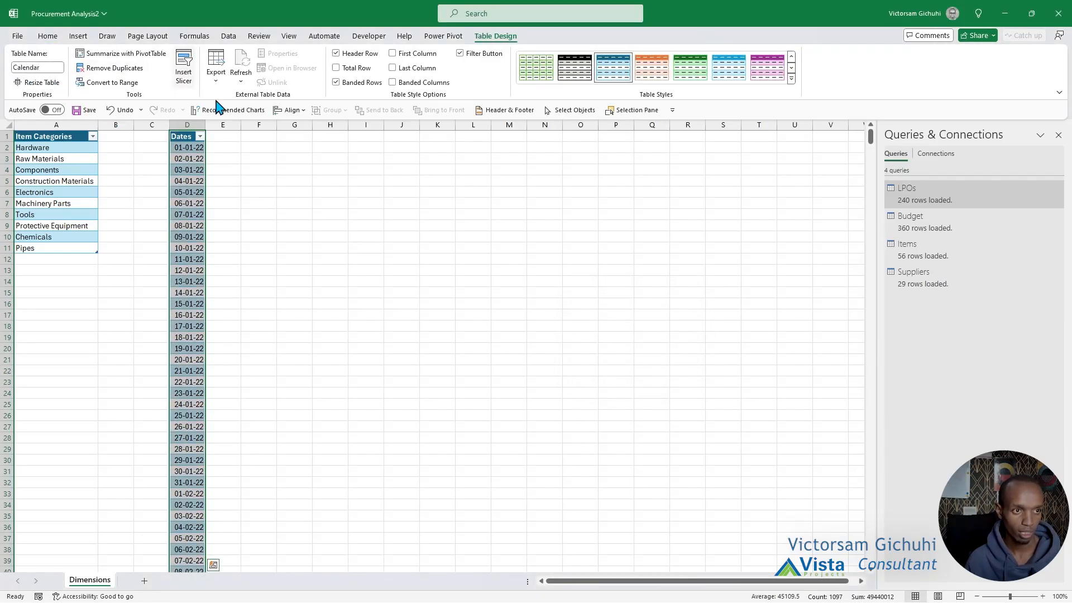
Step: Add the Calendar table to the data model and widen its Dates column to fit the full dates
left_click(442, 36)
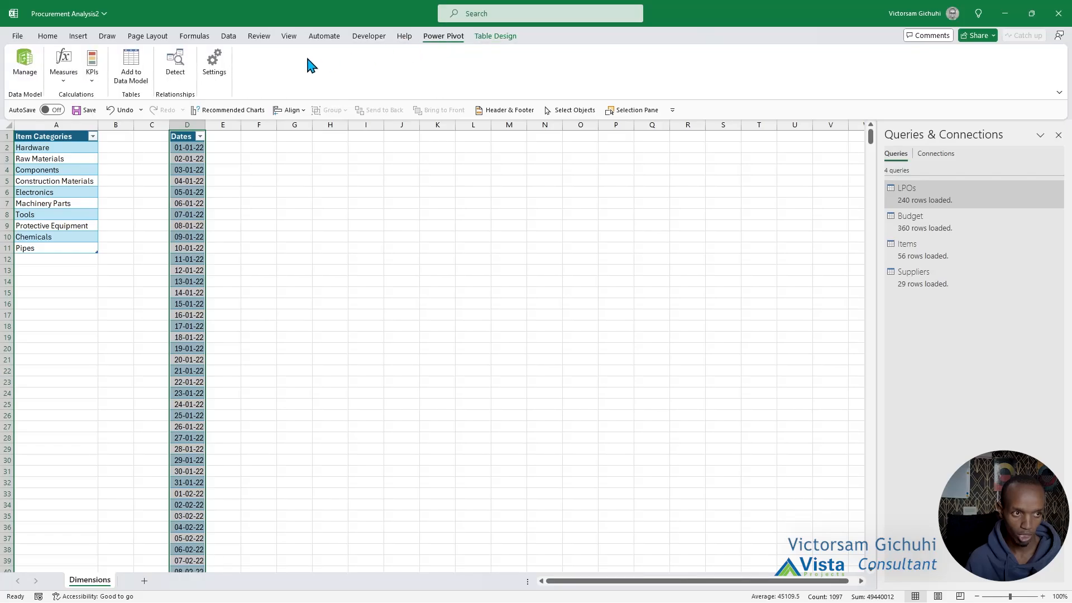
left_click(130, 69)
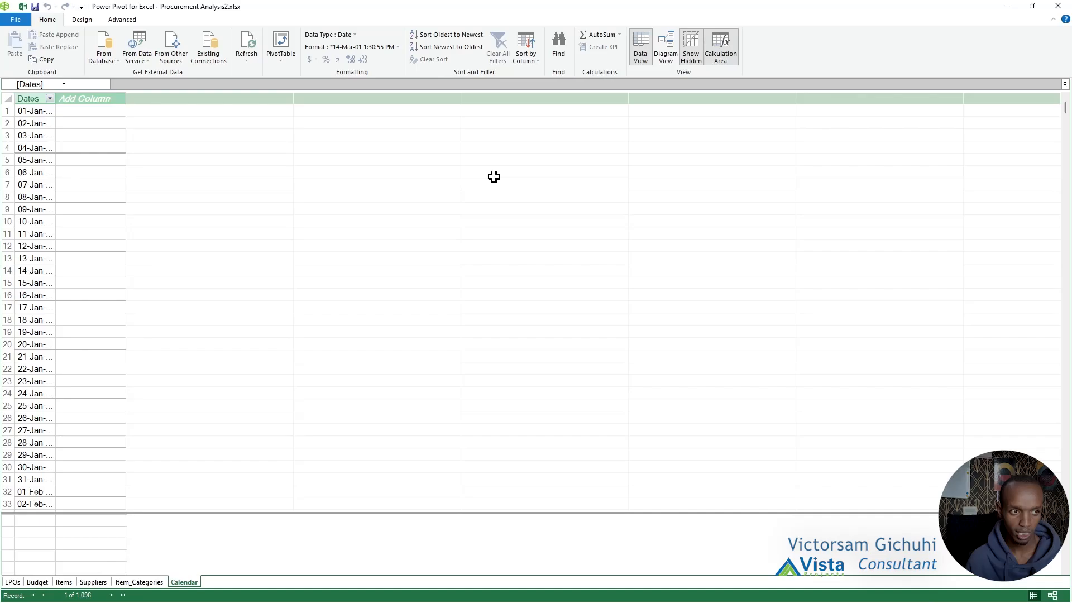
double_click(55, 99)
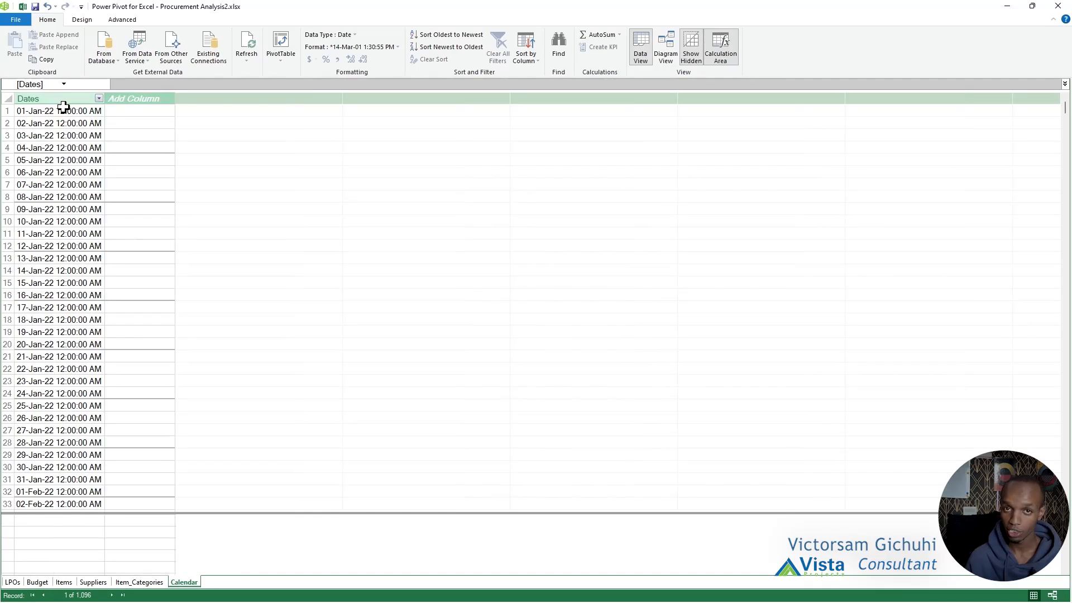
Step: Add a Month Index calculated column to the Calendar table with the formula =MONTH('Calendar'[Dates])
double_click(138, 99)
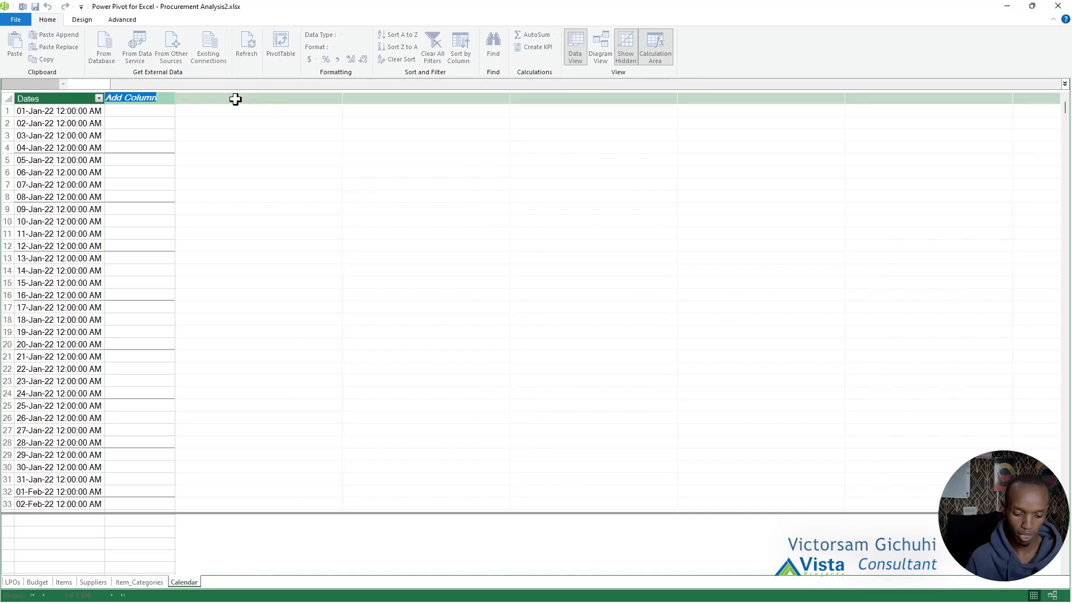
type("Month Index")
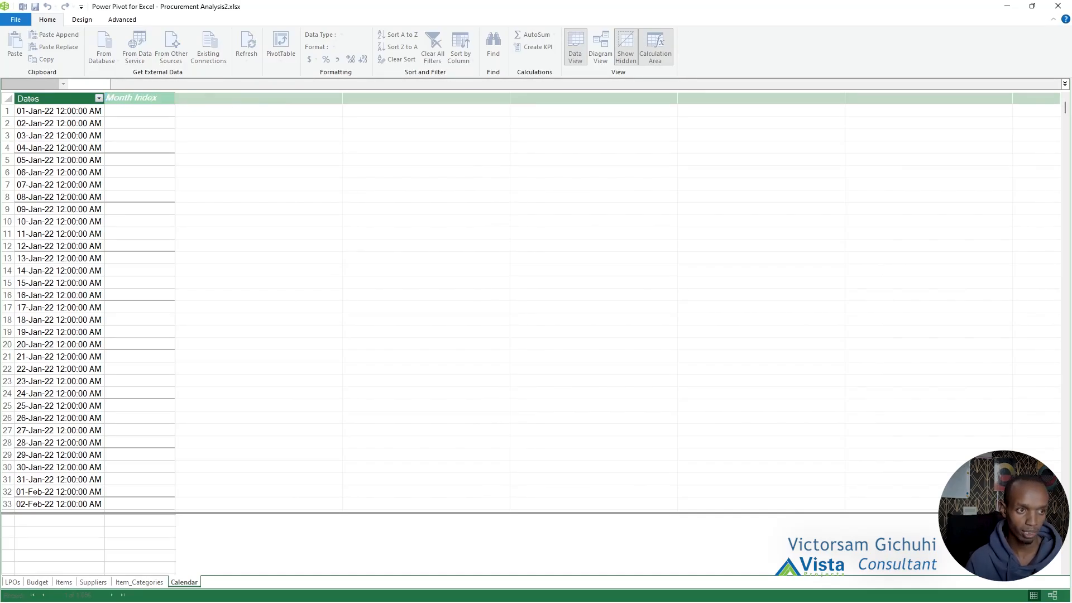
key("Return")
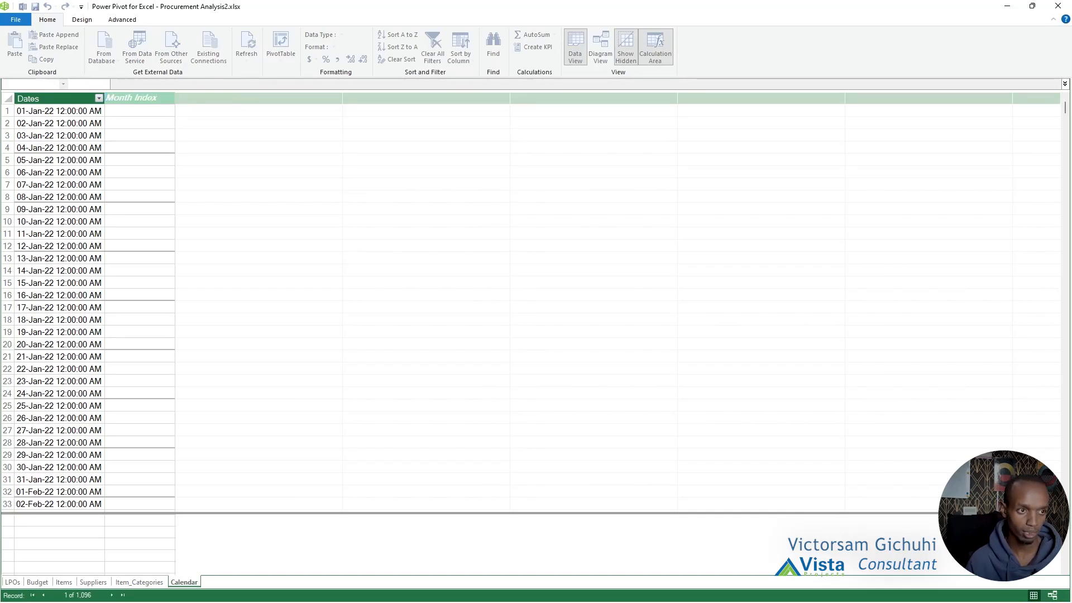
left_click(149, 112)
type("=month")
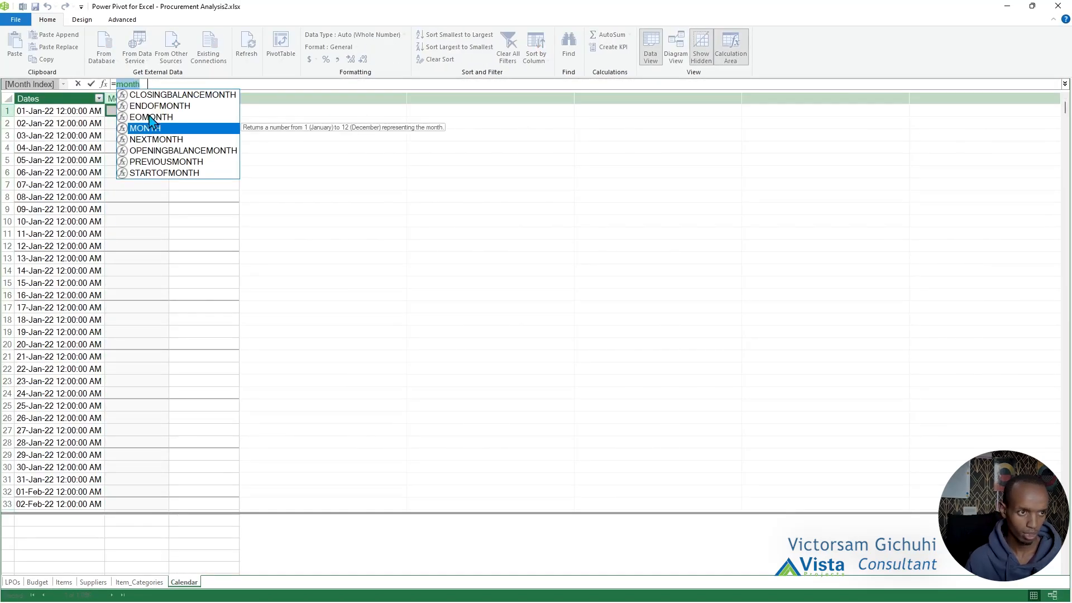
key("Tab")
left_click(58, 112)
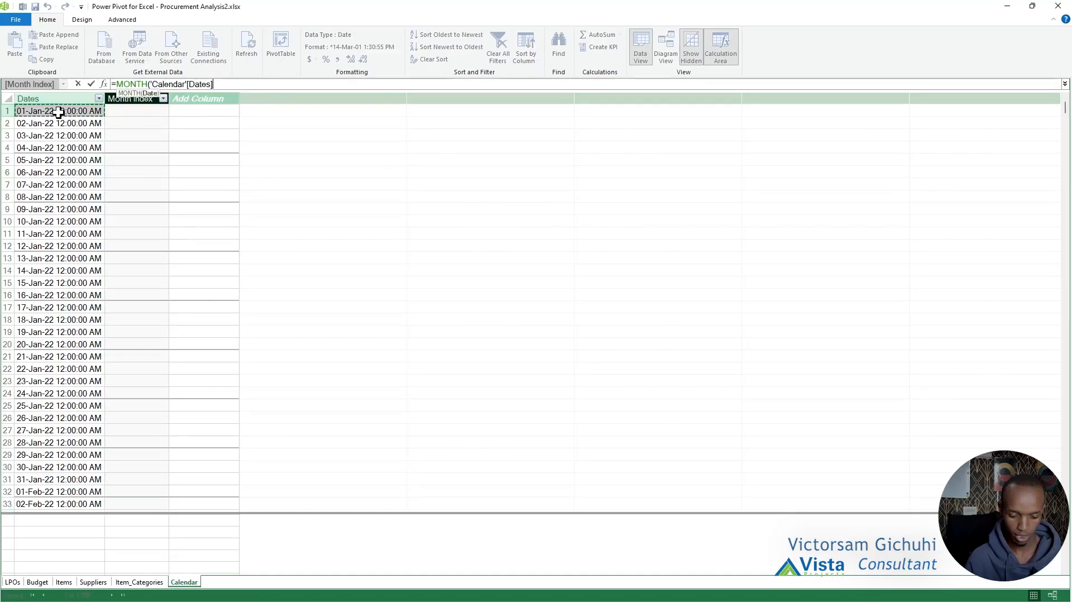
type(")")
key("Return")
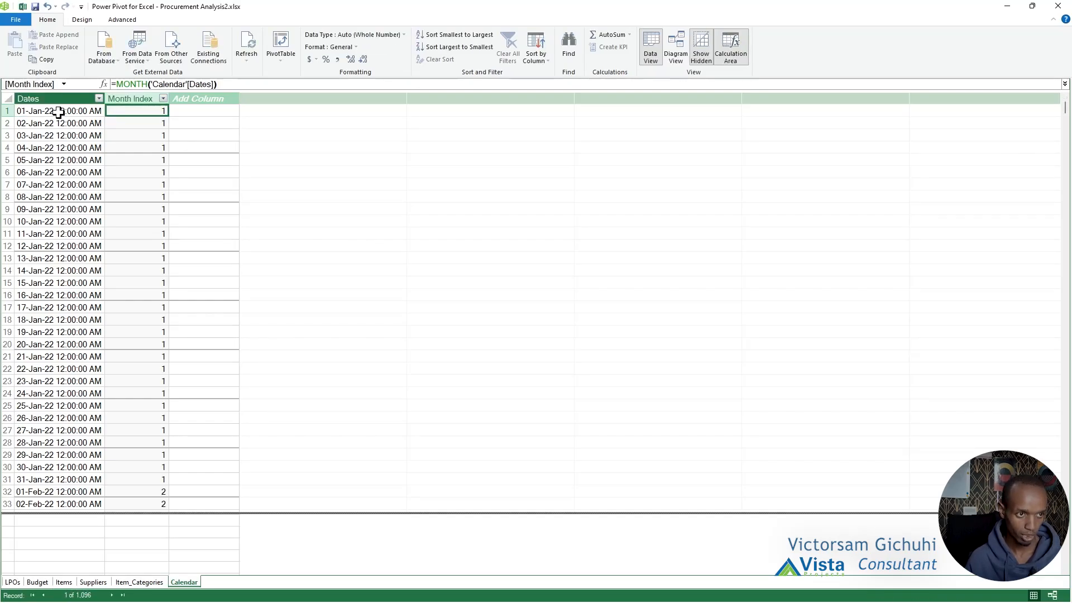
Step: Add a Year calculated column to the Calendar table with the formula =YEAR('Calendar'[Dates])
left_click(210, 99)
double_click(210, 100)
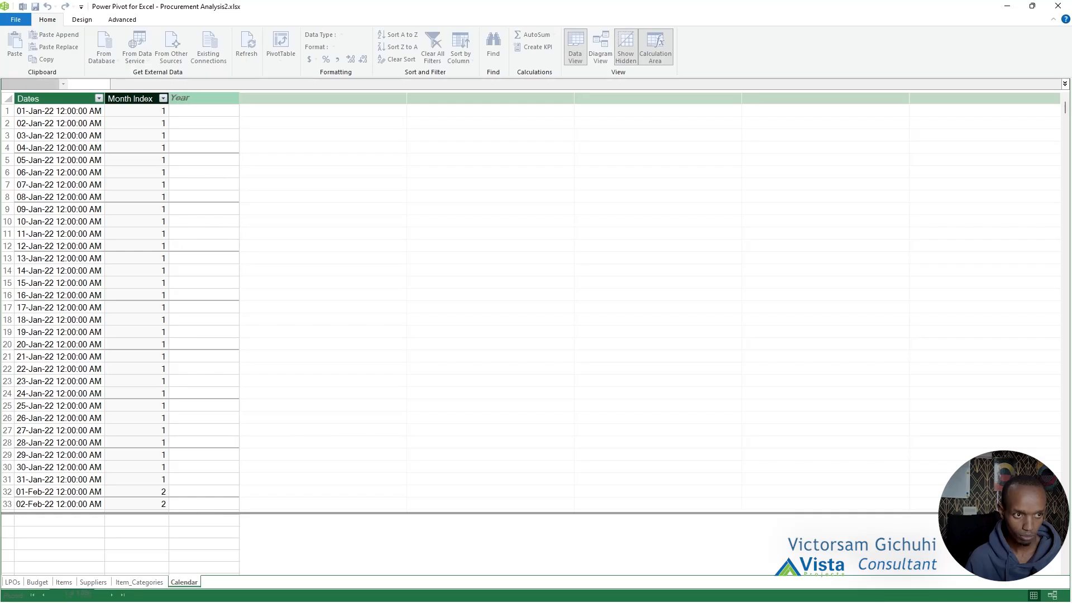
key("Return")
left_click(194, 106)
left_click(189, 110)
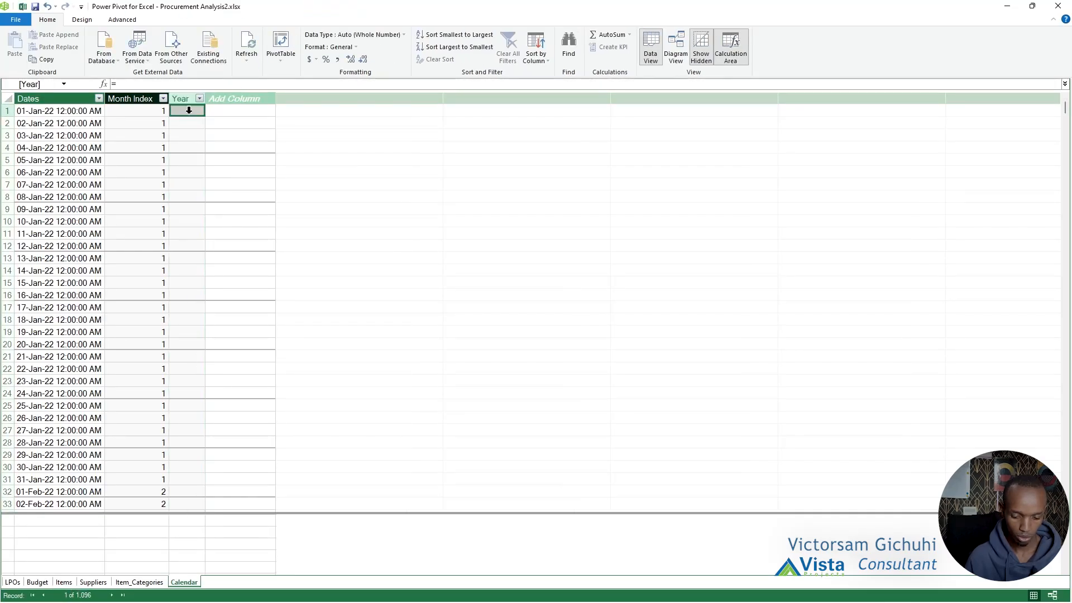
type("=")
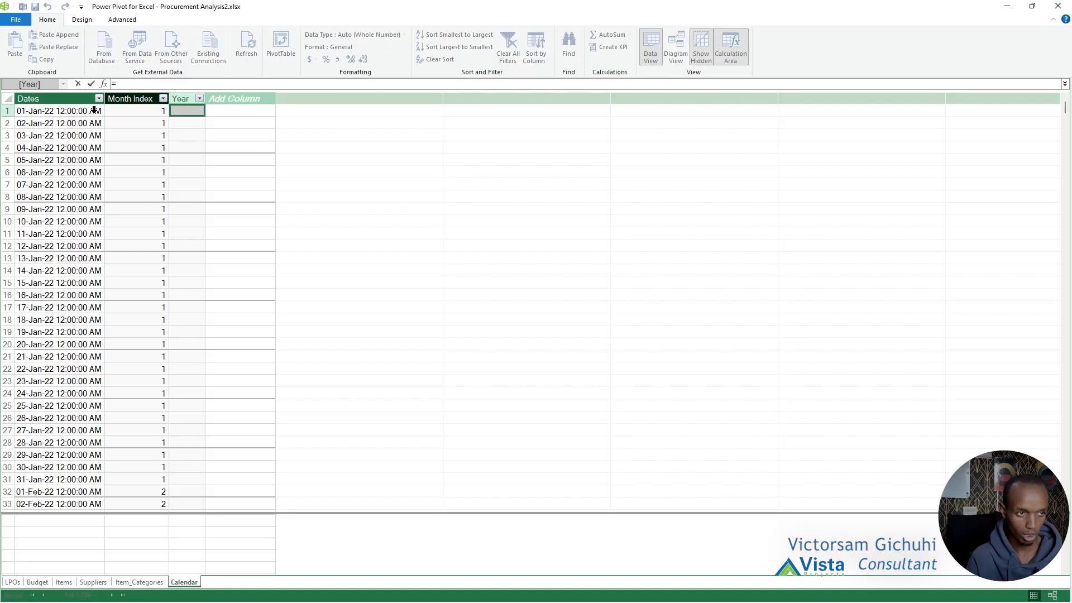
type("YEAR(")
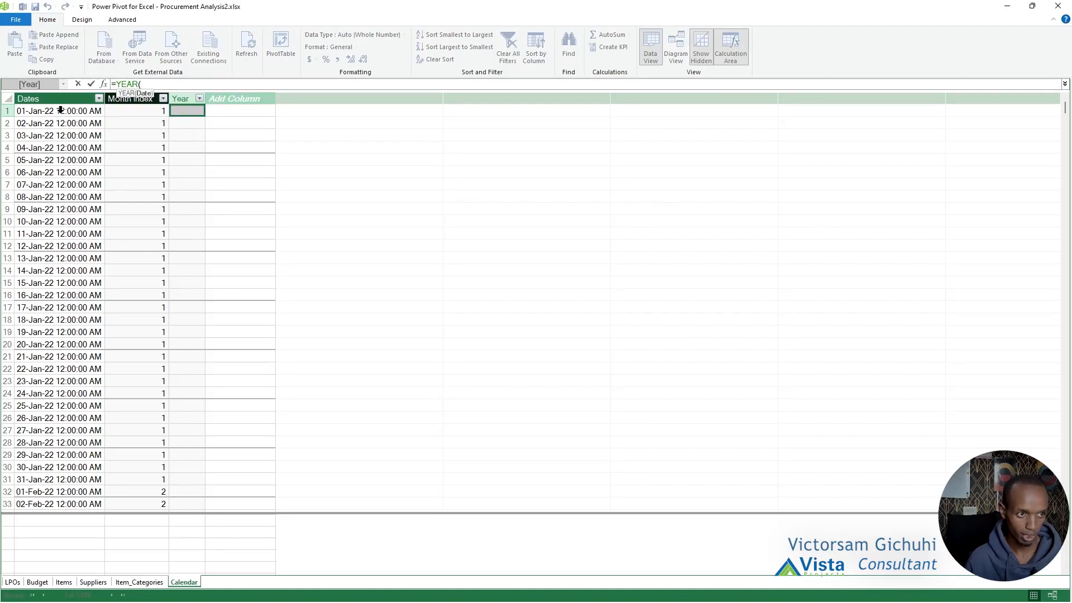
left_click(61, 110)
type(")")
key("Return")
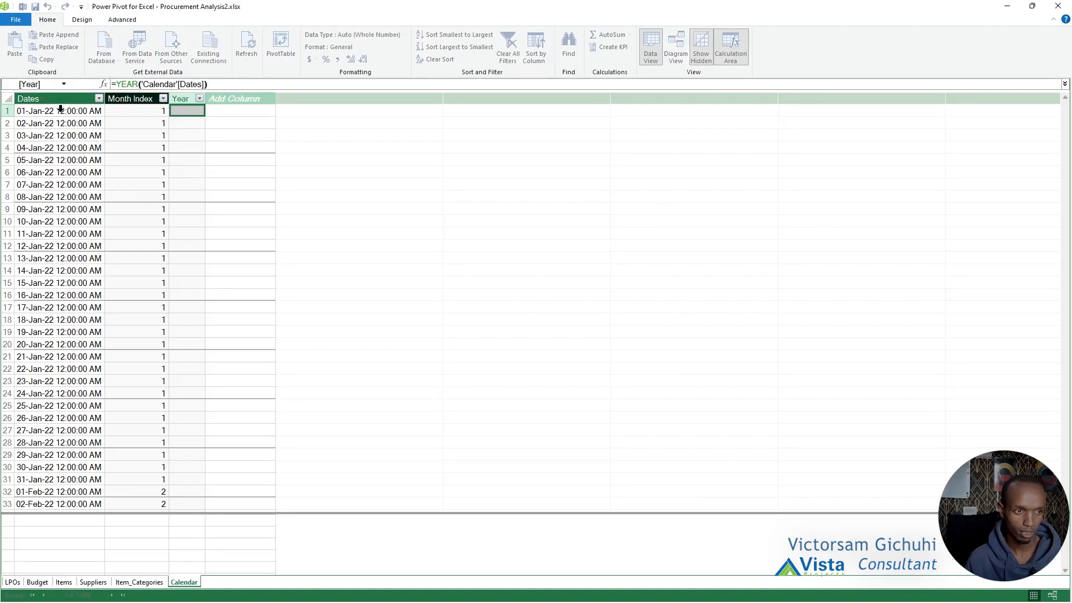
Step: Add a Month (short) calculated column to the Calendar table with the formula =FORMAT('Calendar'[Dates],"MMM")
left_click(263, 98)
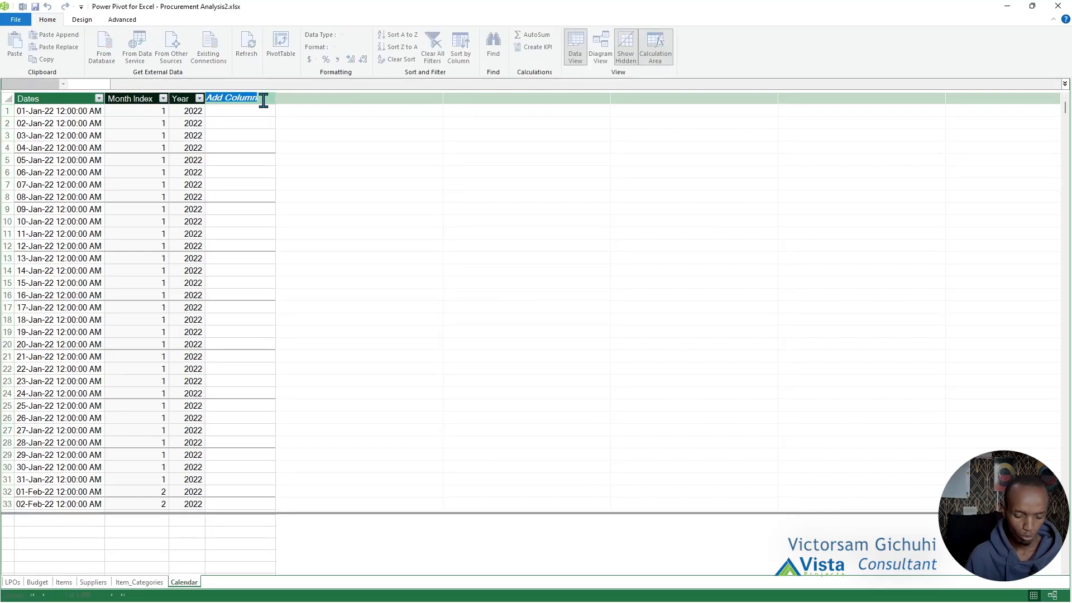
type("Month (short")
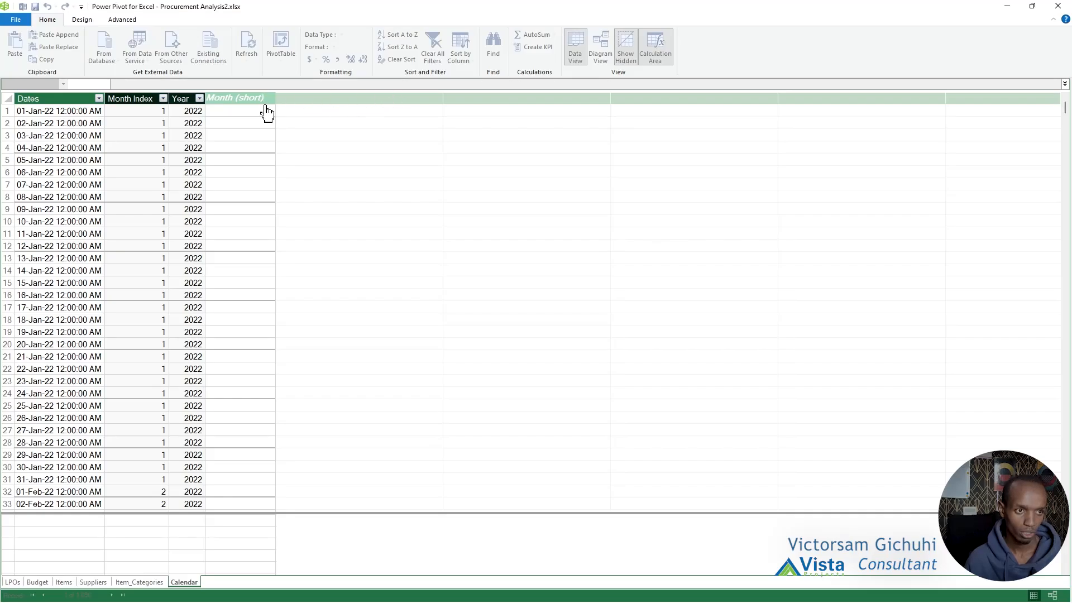
left_click(230, 111)
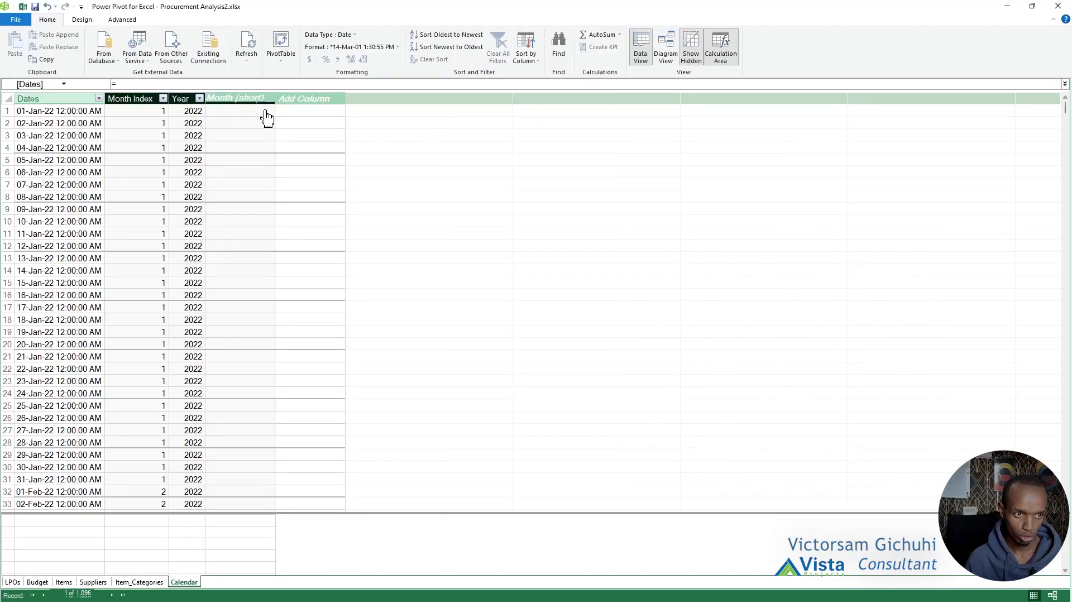
type("=")
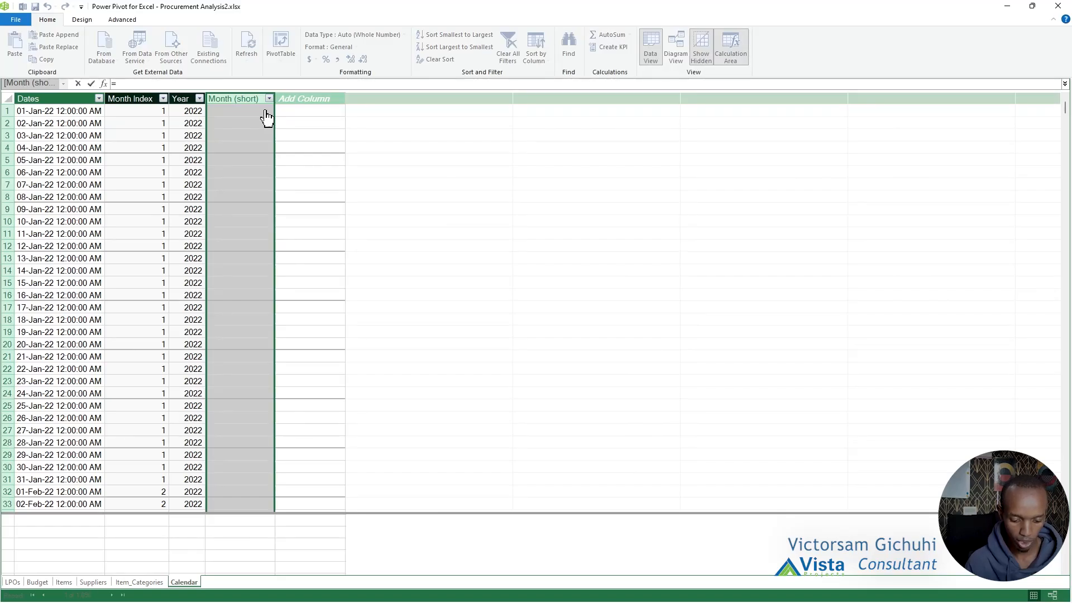
type("F")
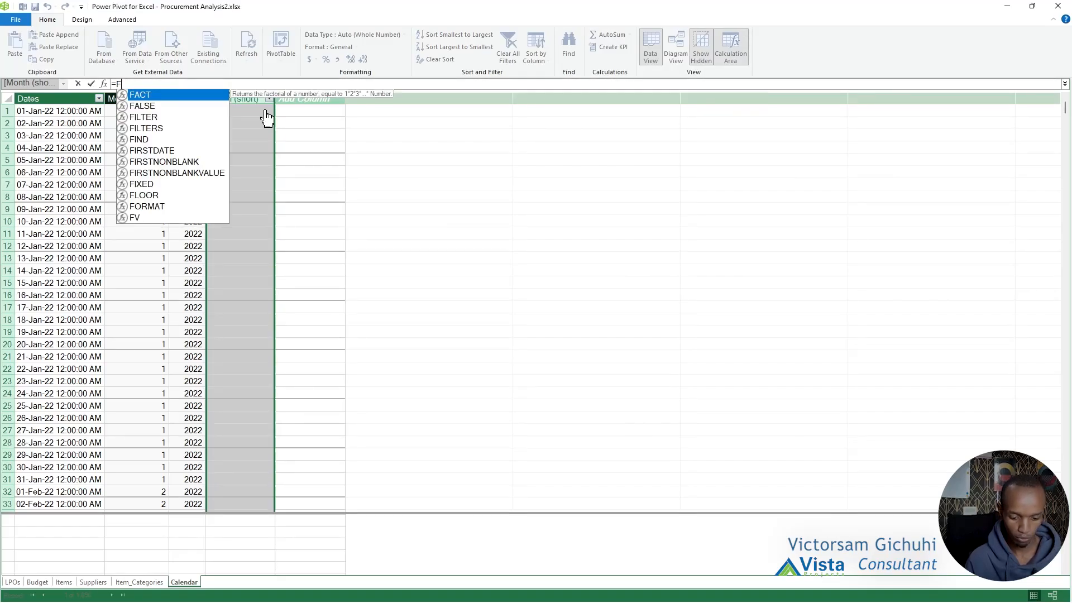
type("ORMAT(")
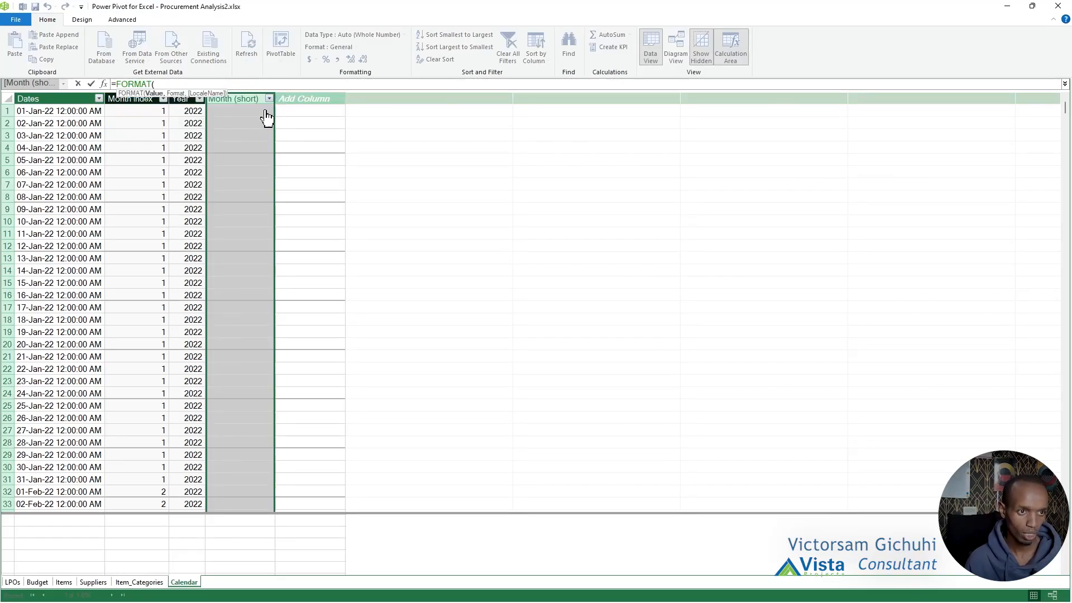
left_click(69, 118)
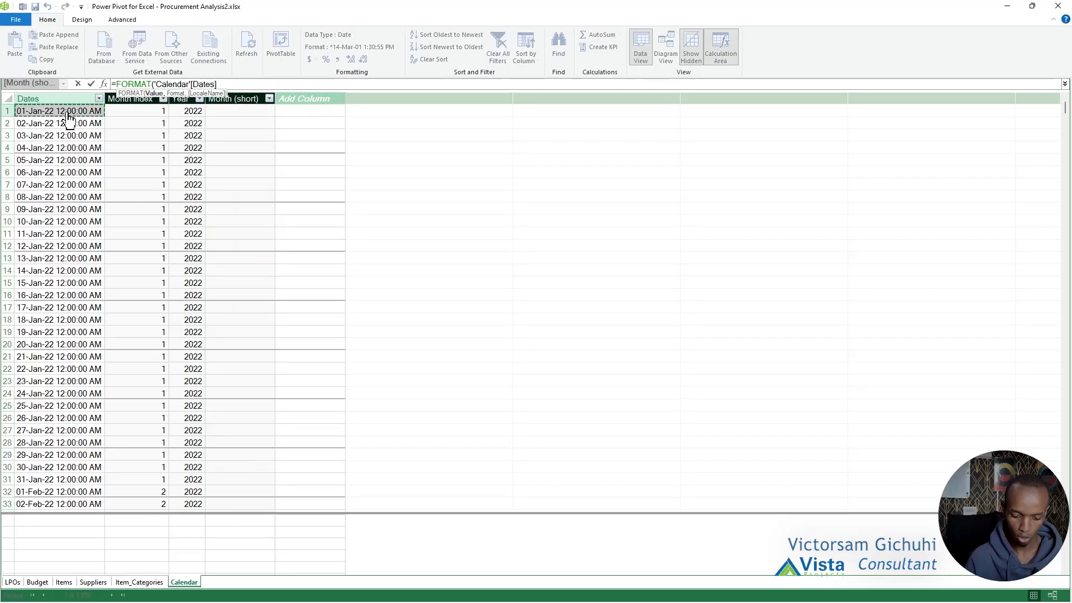
type(",\"MM")
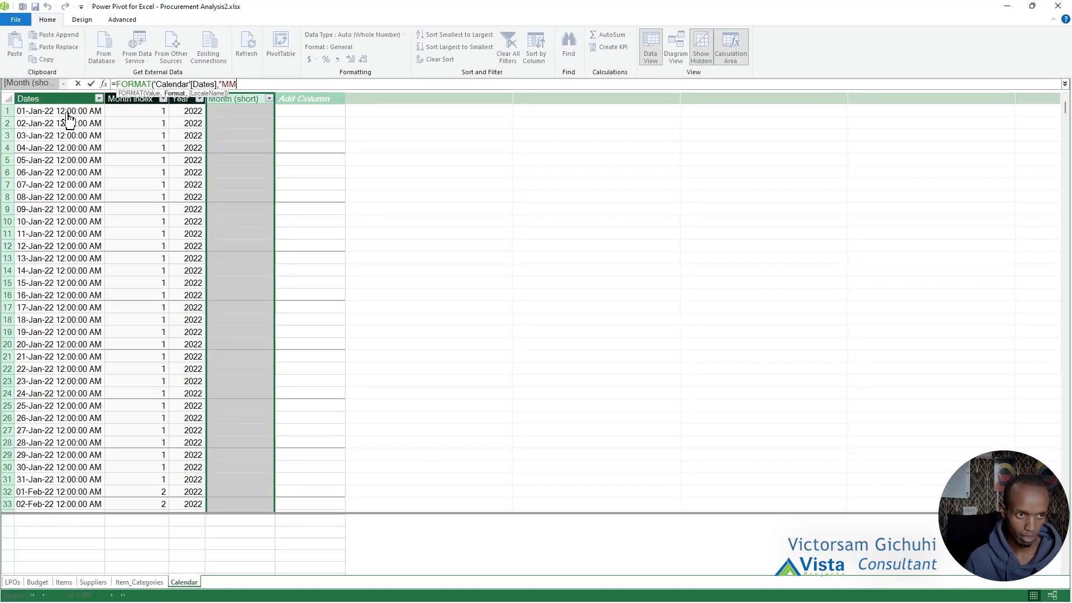
type("M\")")
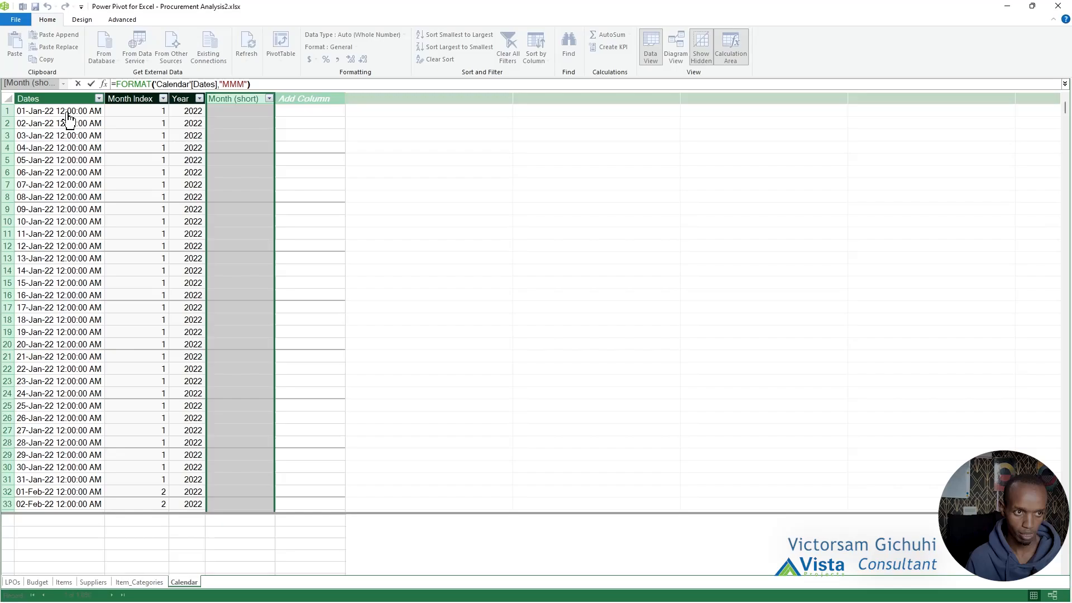
key("Return")
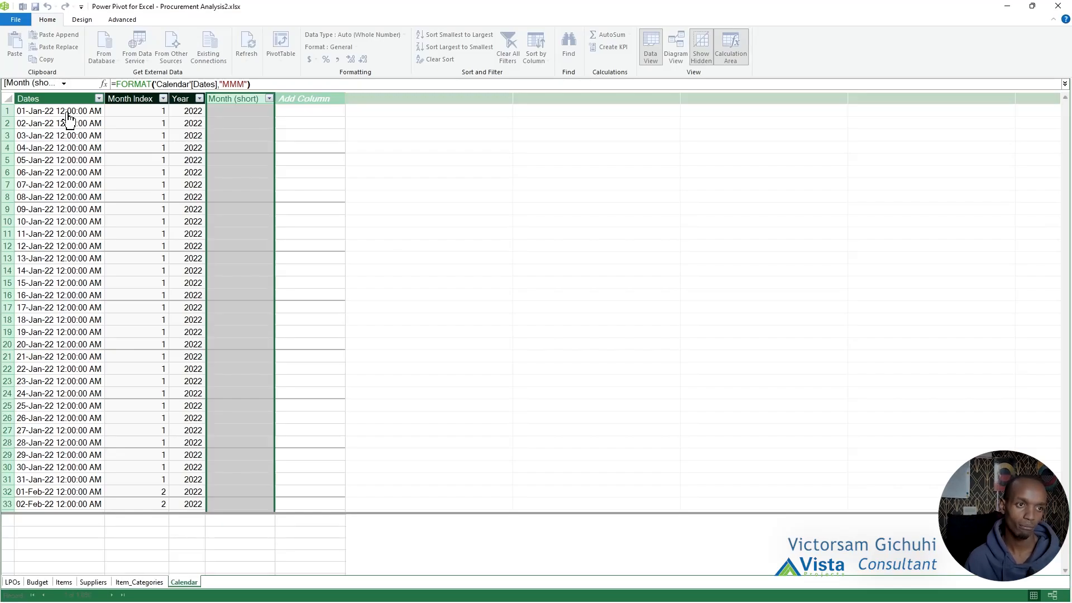
Step: Try the "MMMM" format in the Month (short) formula and restore it to "MMM"
left_click(240, 84)
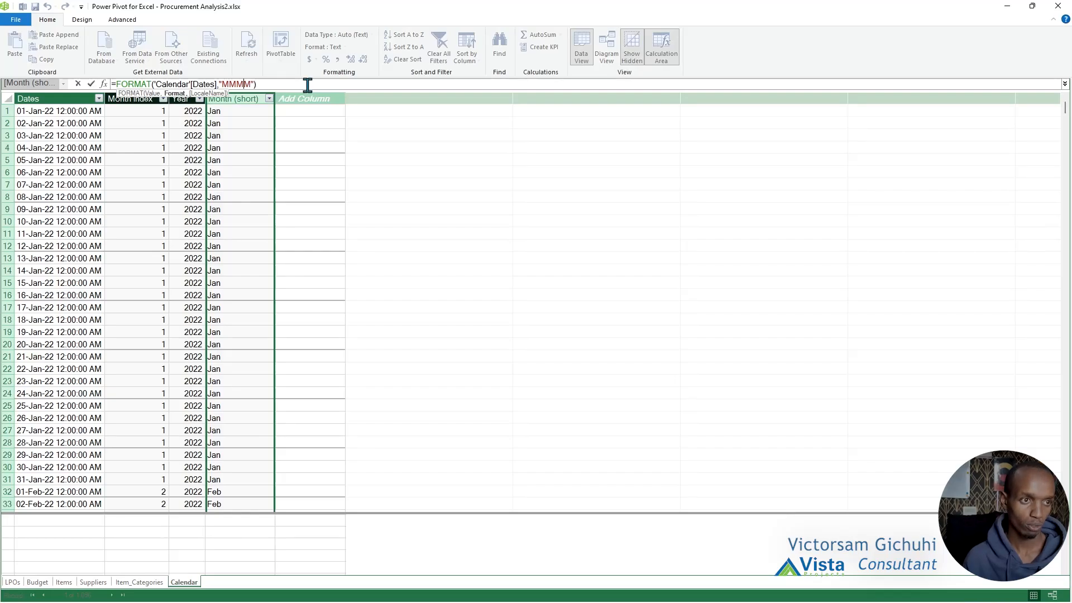
type("M")
key("Return")
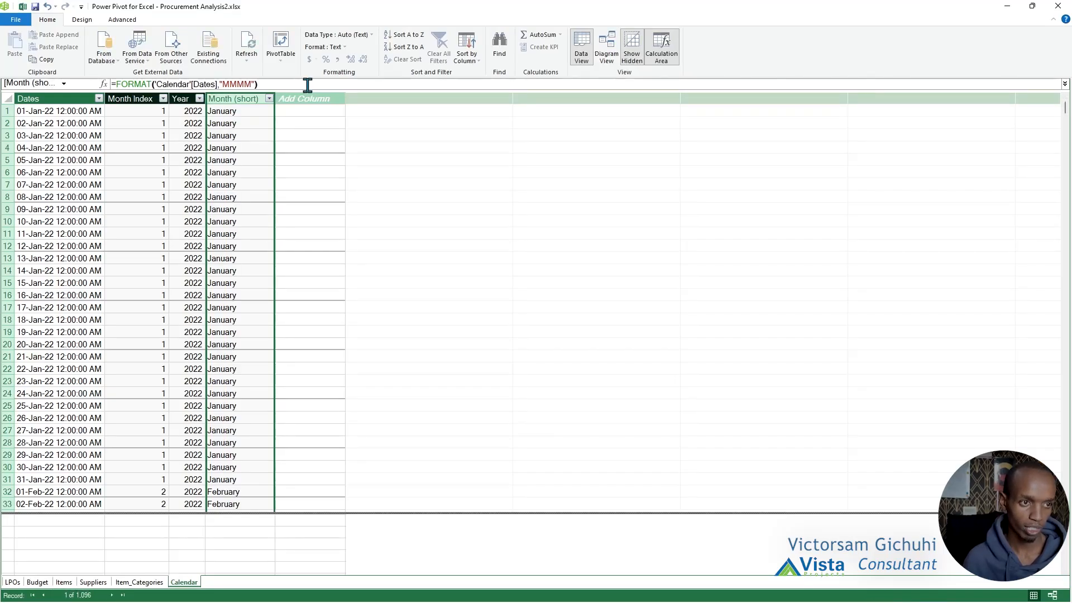
left_click(254, 83)
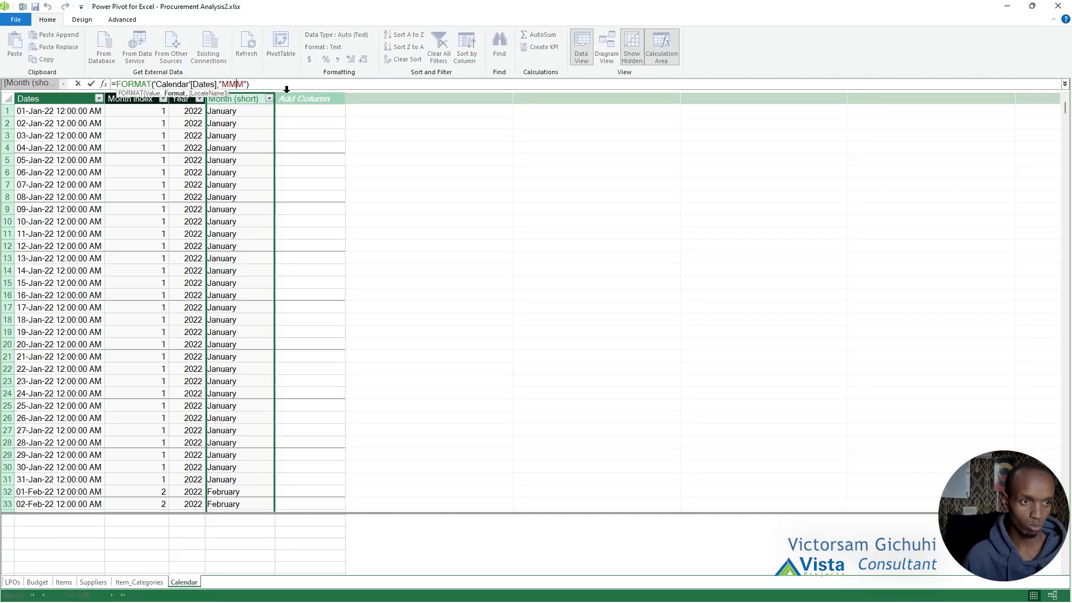
key("BackSpace")
key("Return")
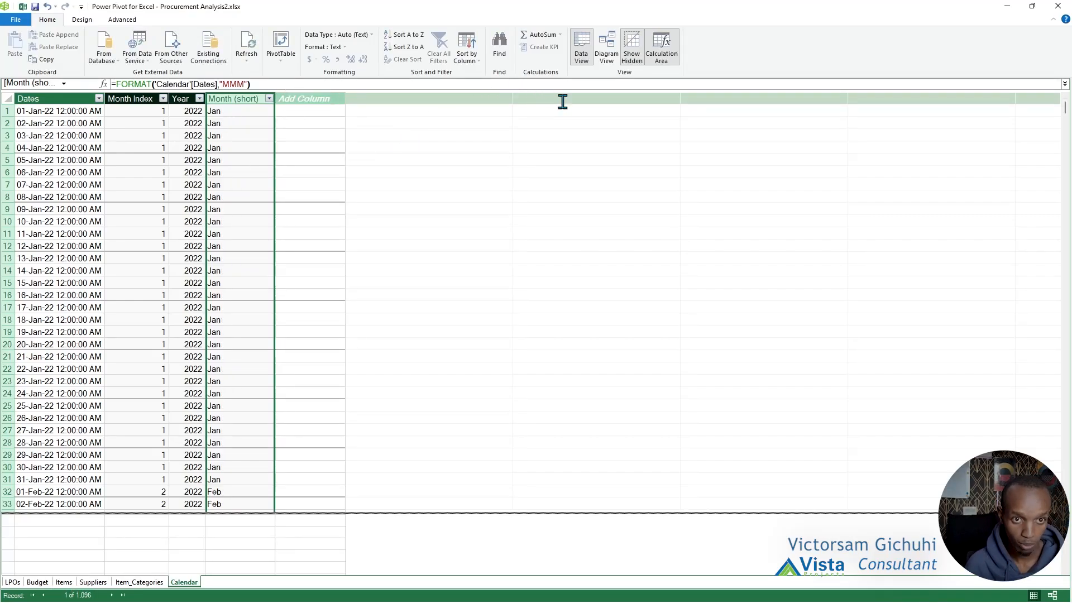
Step: In the diagram, relate Calendar's Dates to LPOs' Ordered Date, and place Calendar below LPOs and Suppliers to its right
left_click(608, 49)
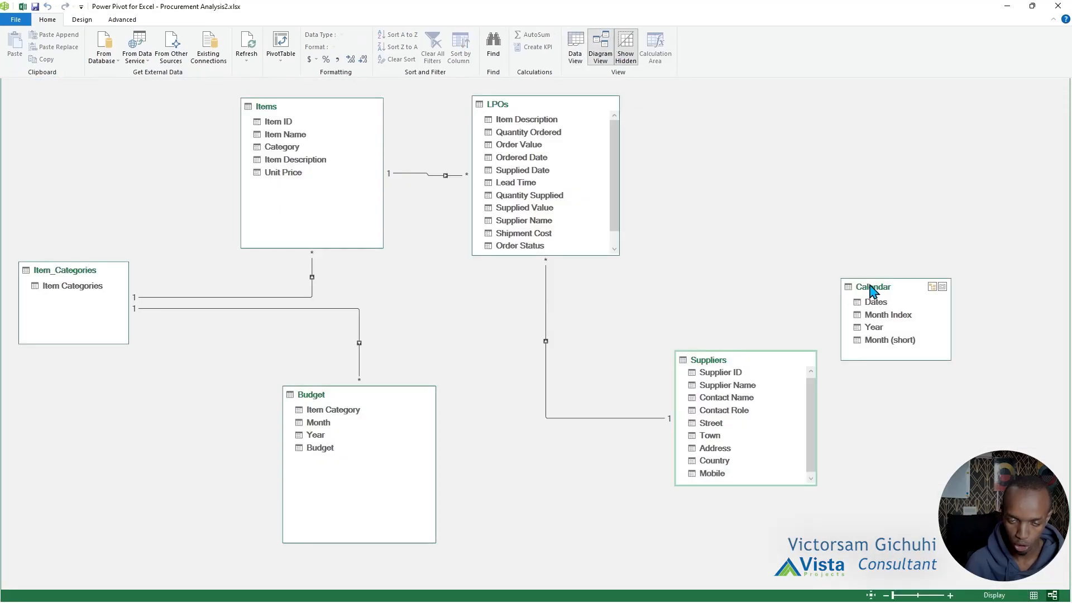
left_click_drag(875, 291, 541, 165)
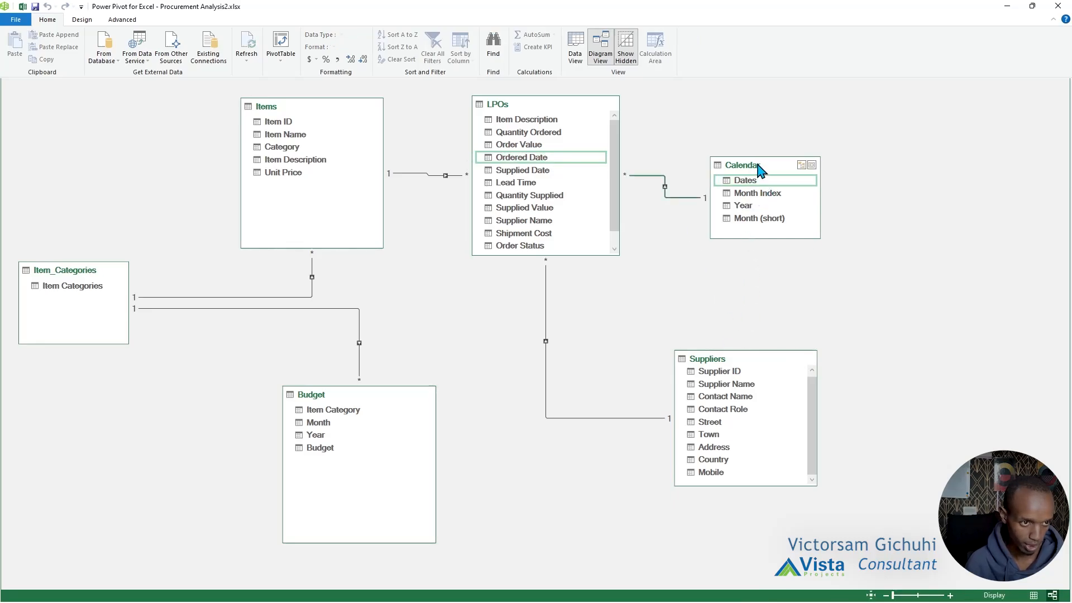
left_click_drag(756, 165, 481, 291)
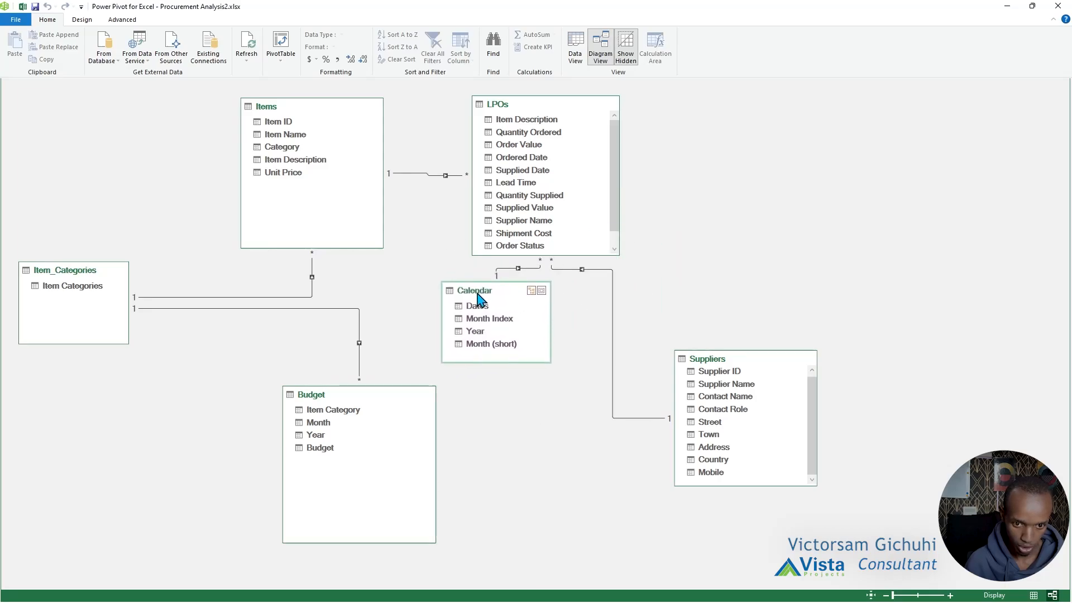
left_click_drag(719, 376, 776, 242)
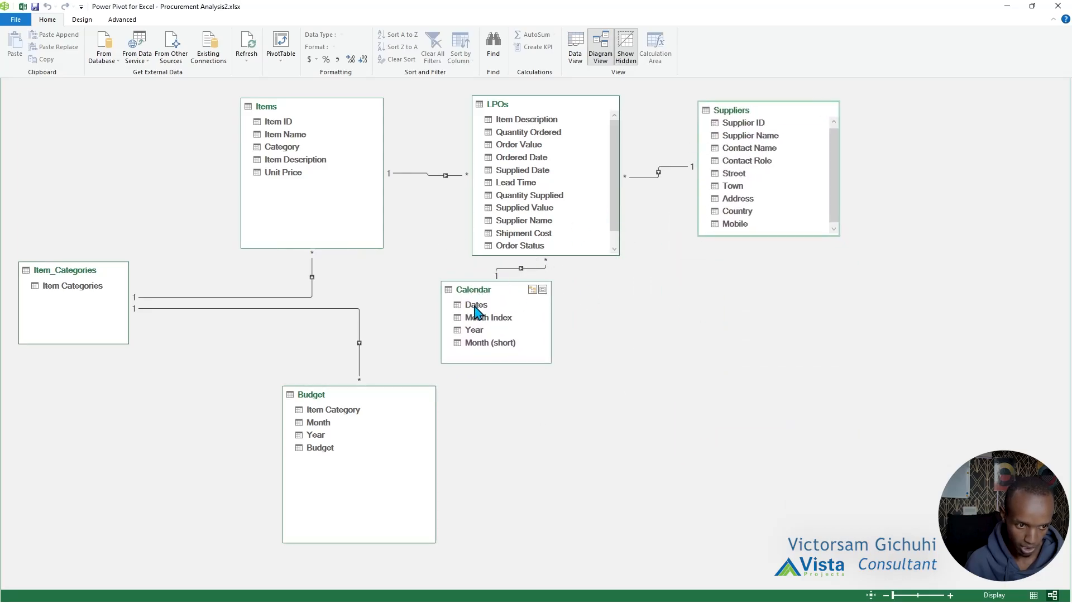
mouse_move(475, 305)
left_mouse_down()
mouse_move(350, 424)
mouse_move(479, 313)
left_mouse_up()
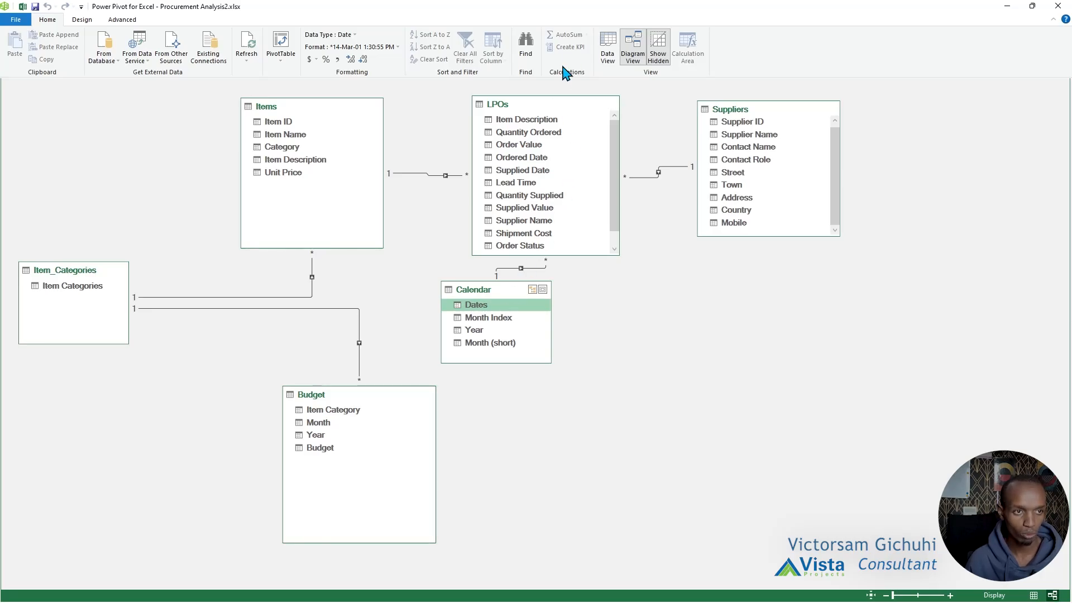
Step: Open the Budget table's data and examine its Month and Year columns
left_click(607, 51)
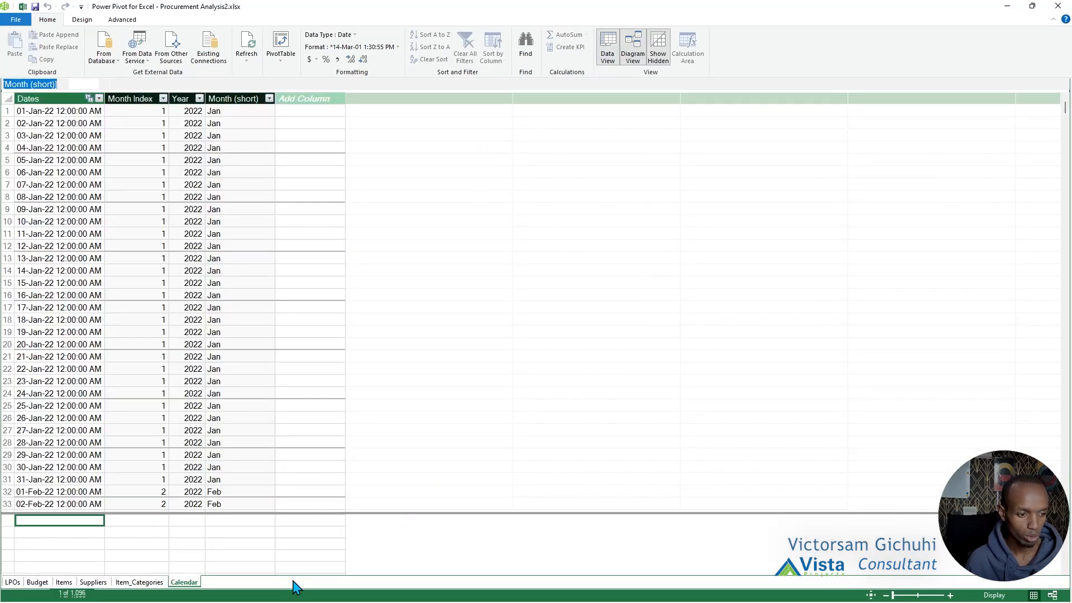
left_click(37, 582)
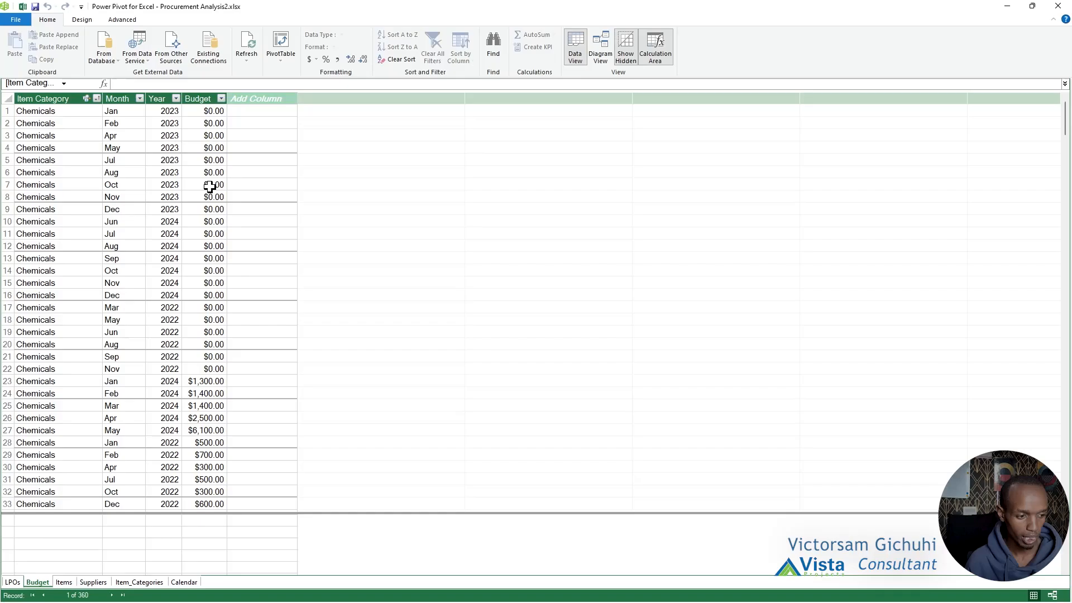
left_click(114, 112)
left_click(163, 111)
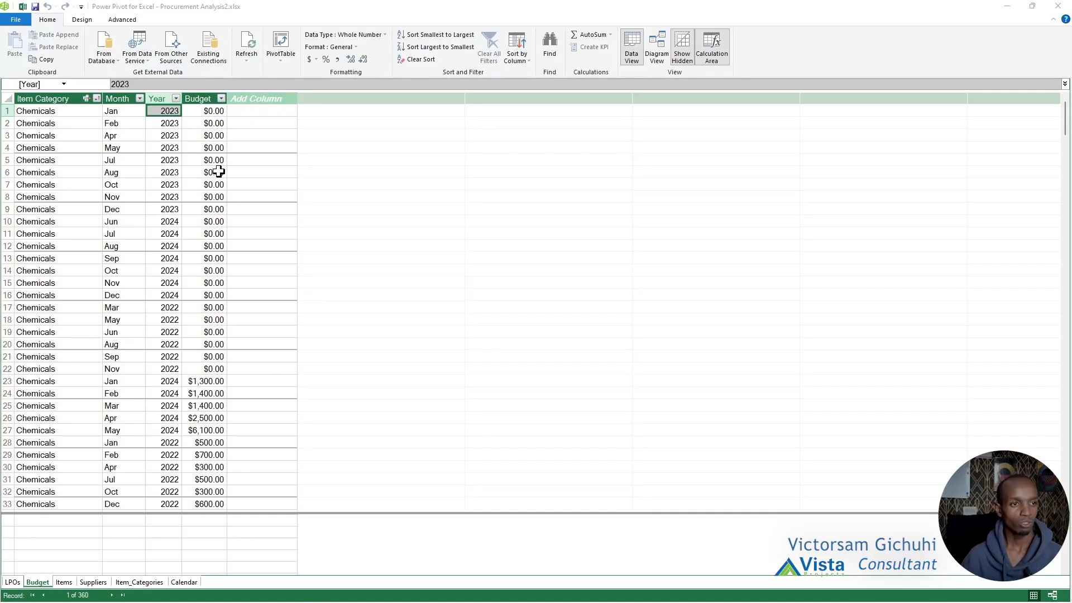
left_click(242, 107)
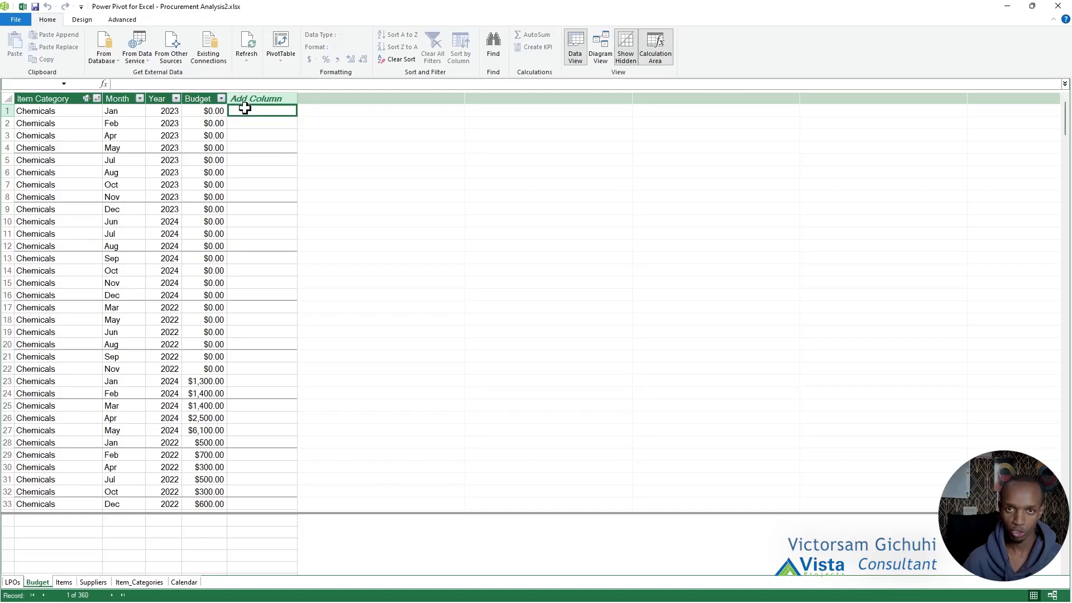
type("=DATE")
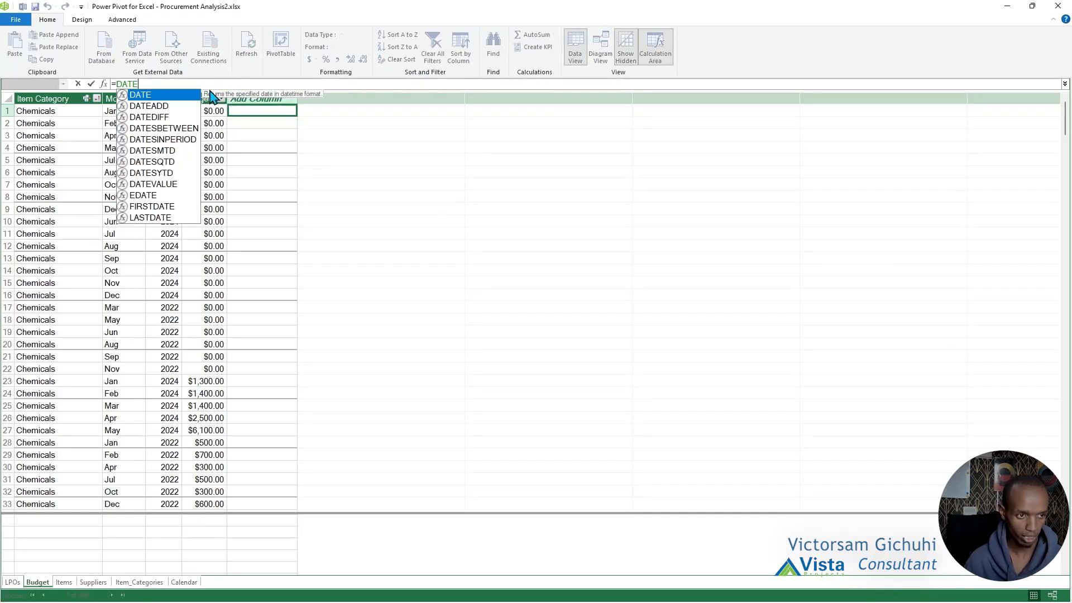
key("Down")
key("Down")
key("Down")
key("Down")
key("Down")
key("Down")
key("Down")
key("Down")
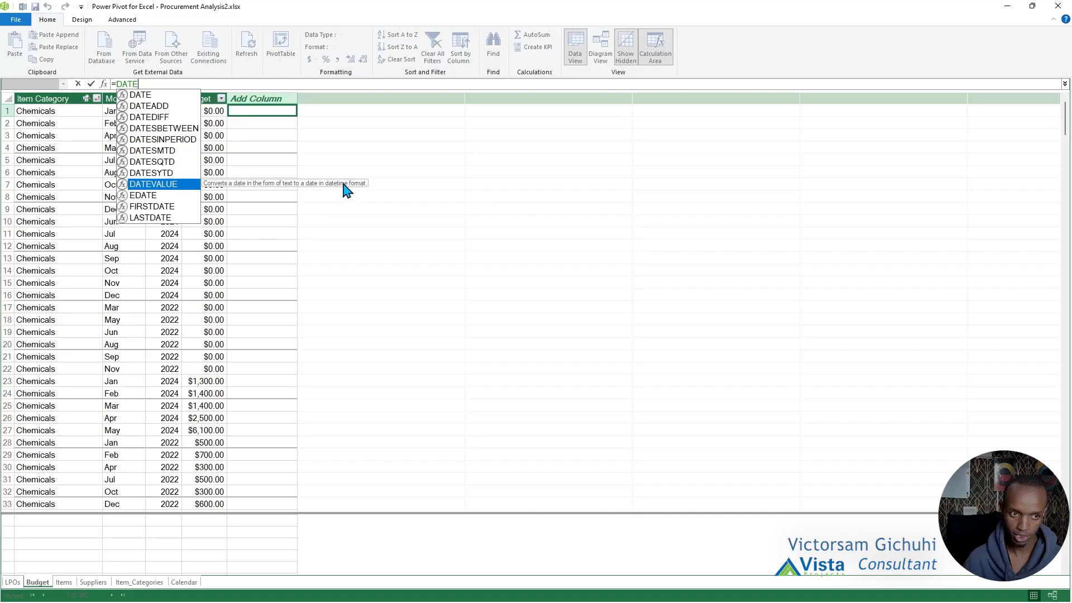
key("Escape")
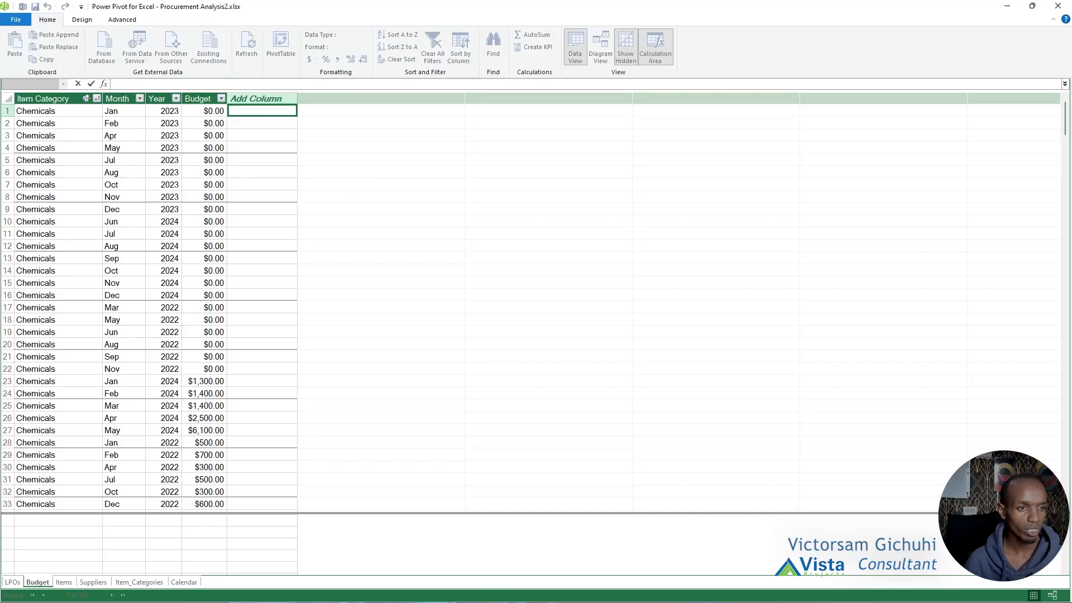
left_click(114, 110)
left_click(165, 109)
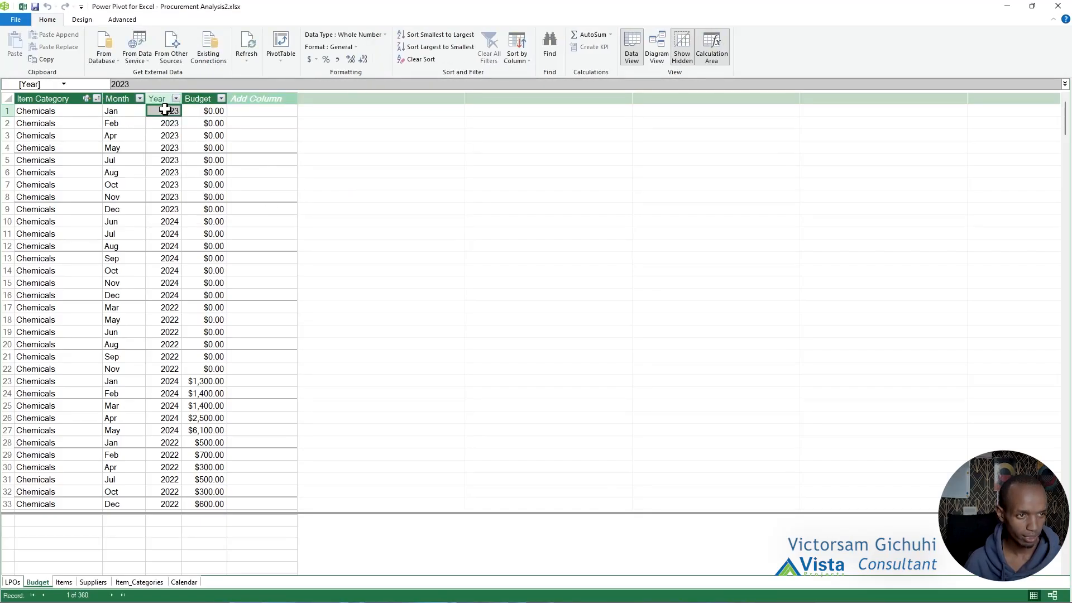
left_click(112, 111)
left_click(162, 110)
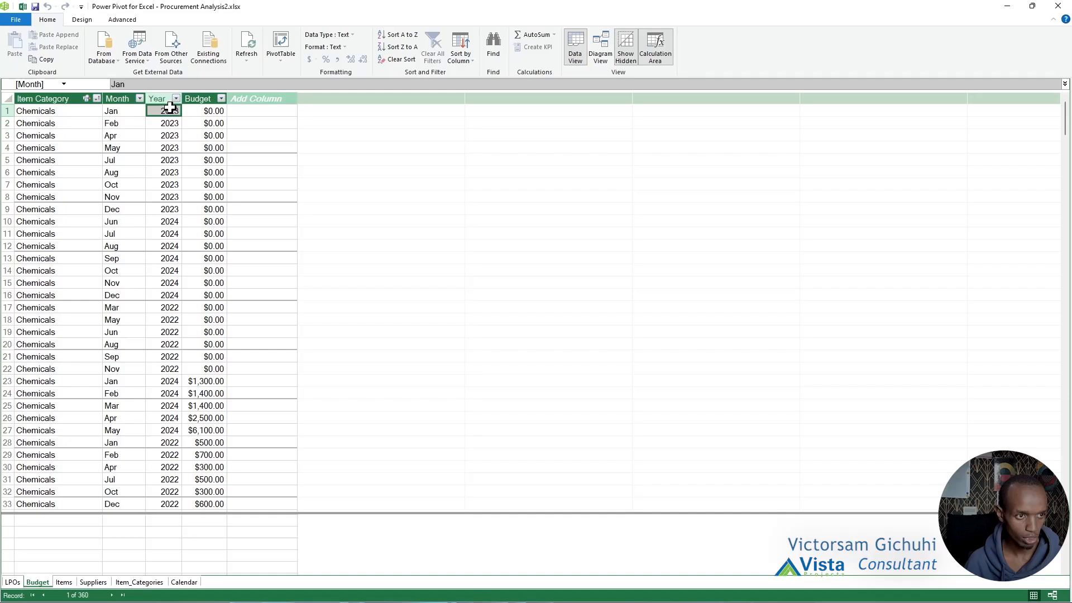
left_click(114, 113)
left_click(168, 110)
Step: Add a new column named Month Index after Budget in the Budget table
double_click(255, 97)
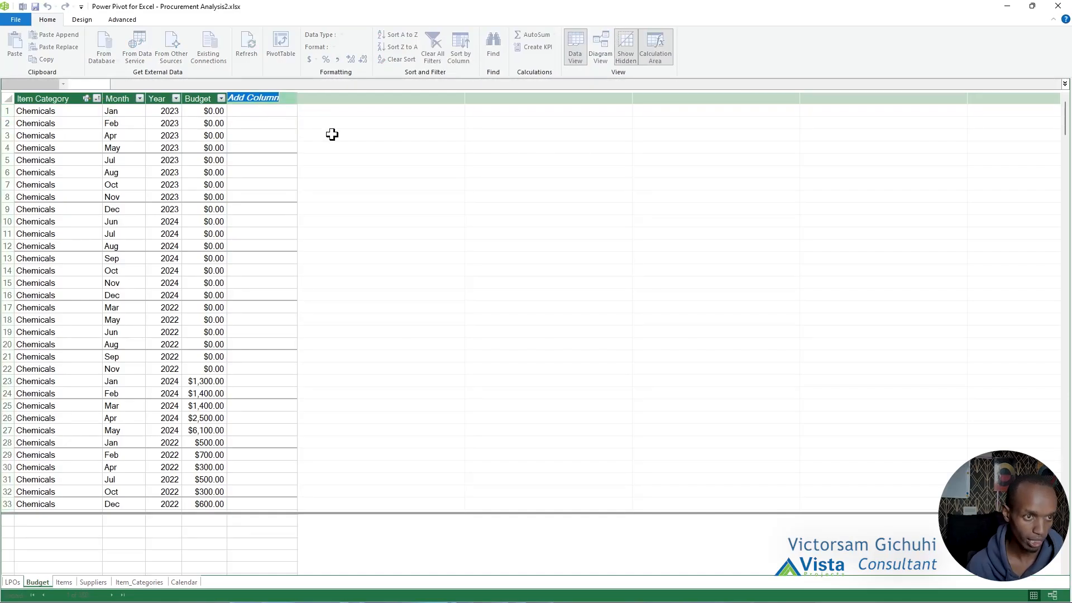
type("Month Index")
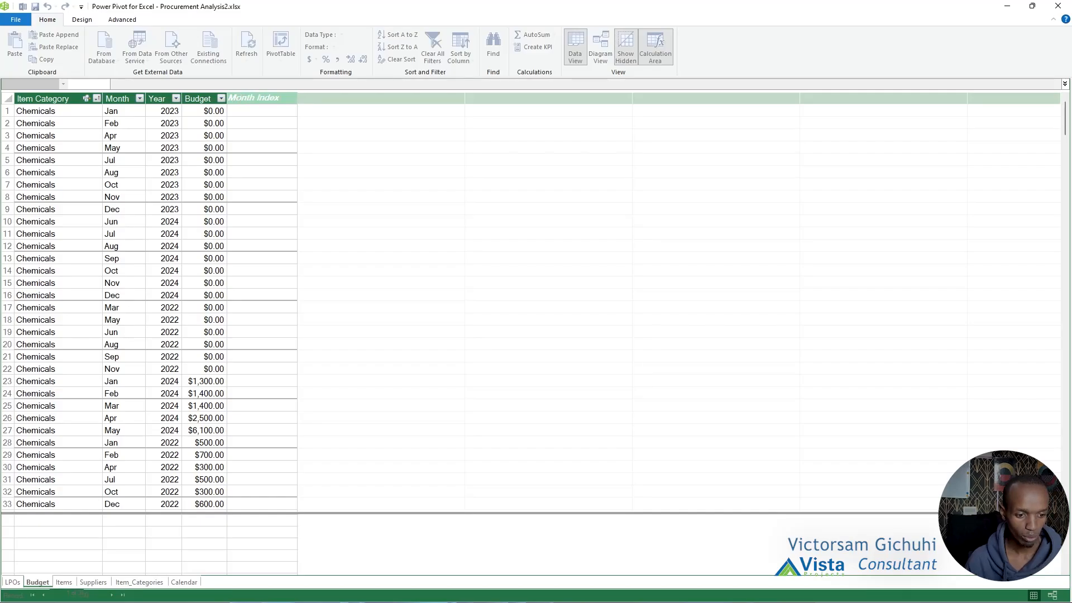
key("Return")
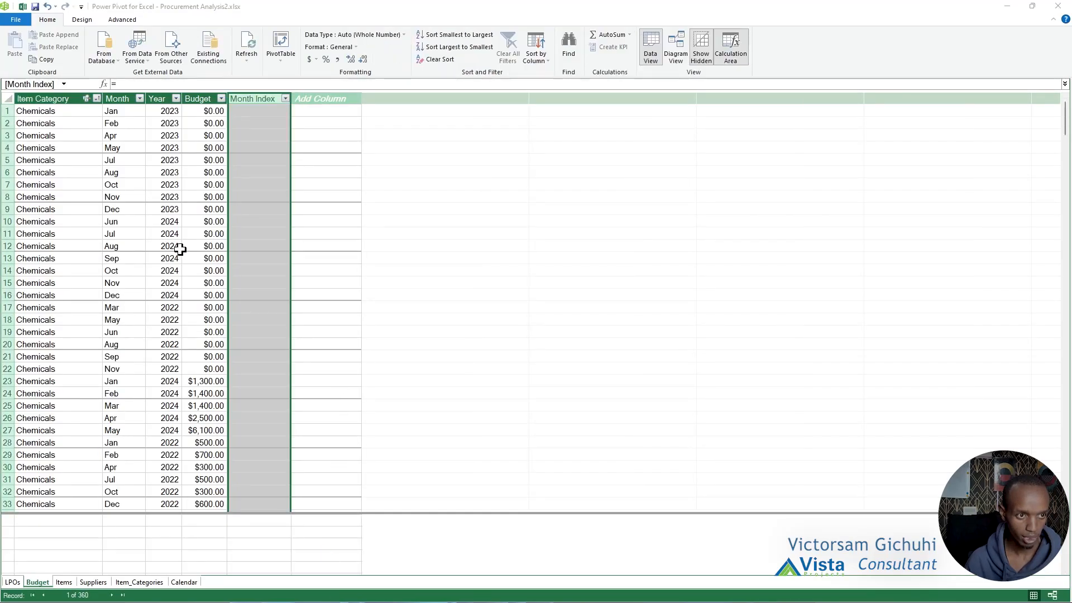
left_click(260, 110)
type("=MONTH")
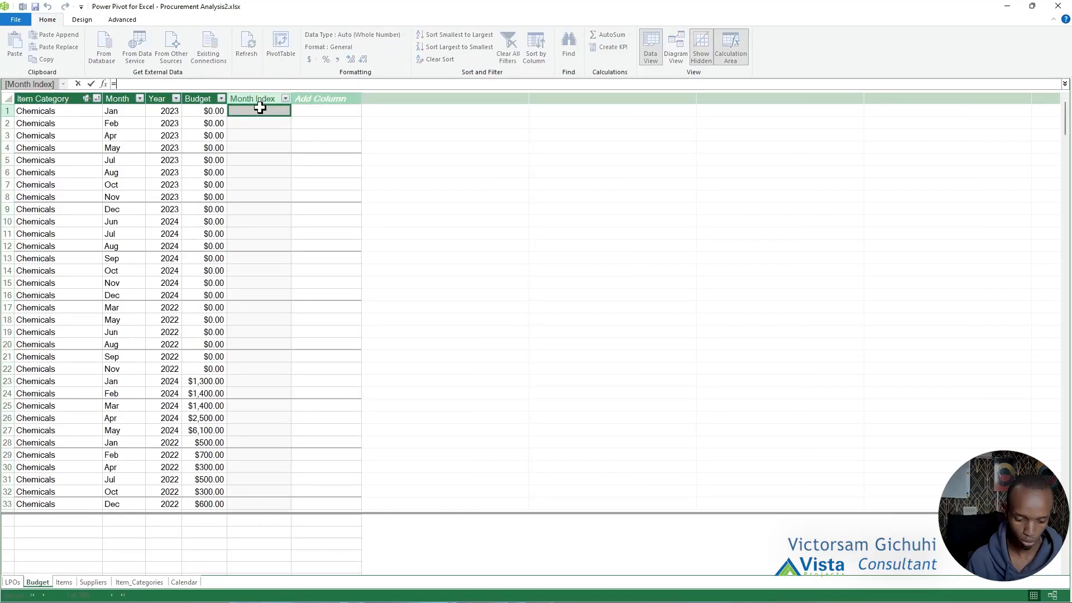
key("Tab")
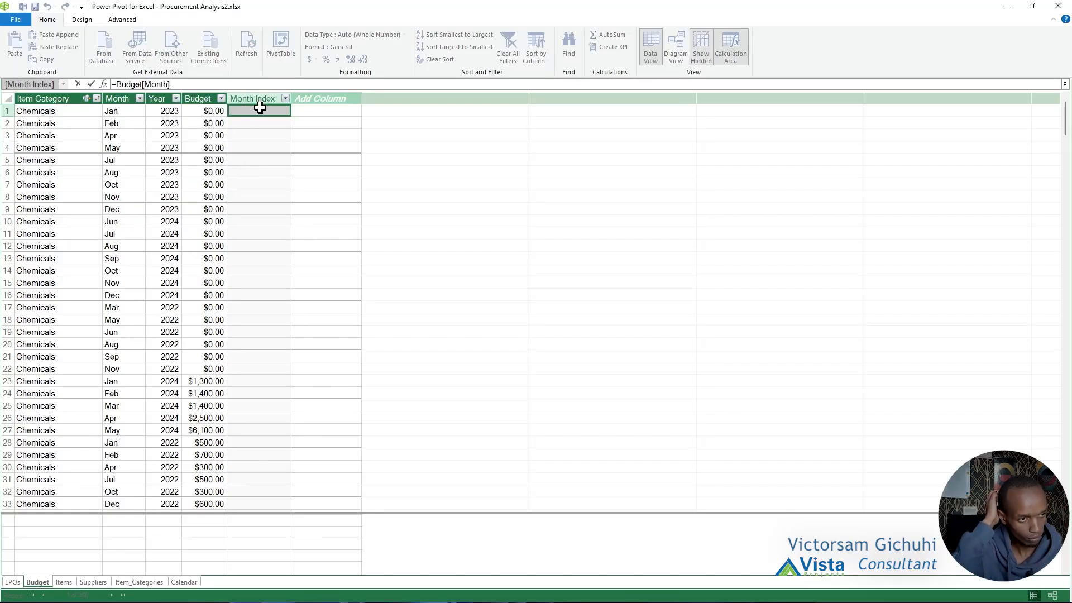
key("BackSpace")
key("BackSpace")
key("BackSpace")
key("BackSpace")
key("BackSpace")
key("BackSpace")
key("BackSpace")
key("BackSpace")
key("BackSpace")
key("BackSpace")
key("BackSpace")
key("BackSpace")
key("BackSpace")
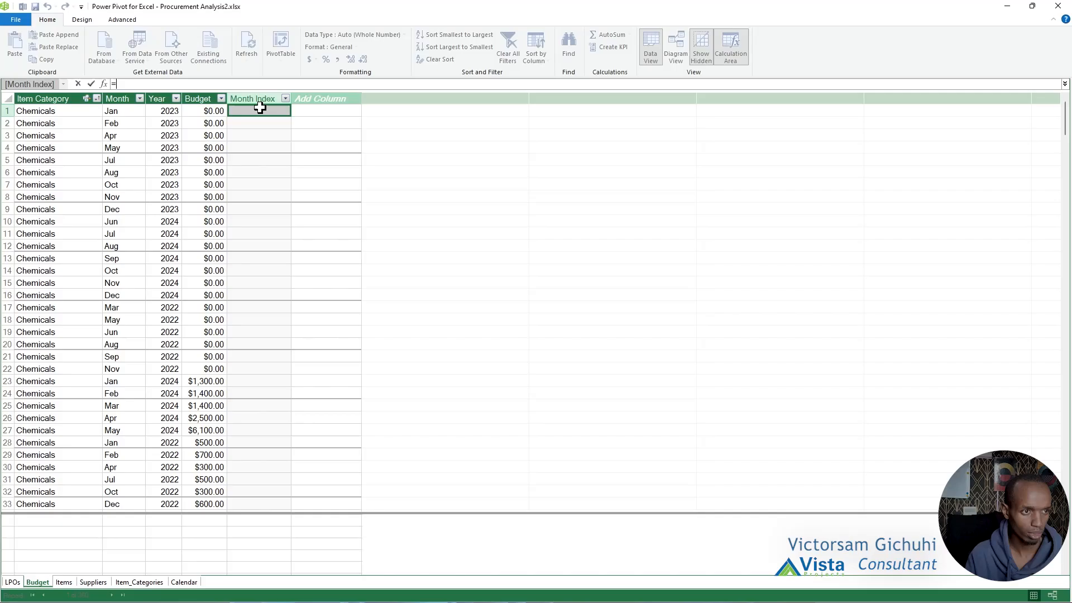
Step: Give the Month Index column the formula =MONTH(DATEVALUE(Budget[Month]&" 1"))
type("MON")
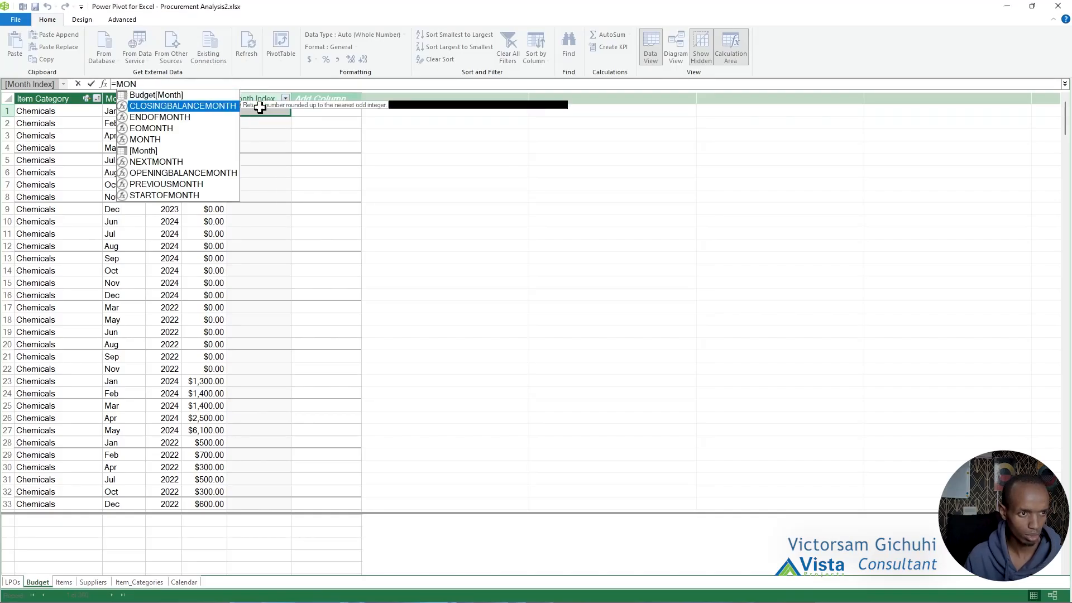
key("Down")
key("Down")
key("Down")
key("Tab")
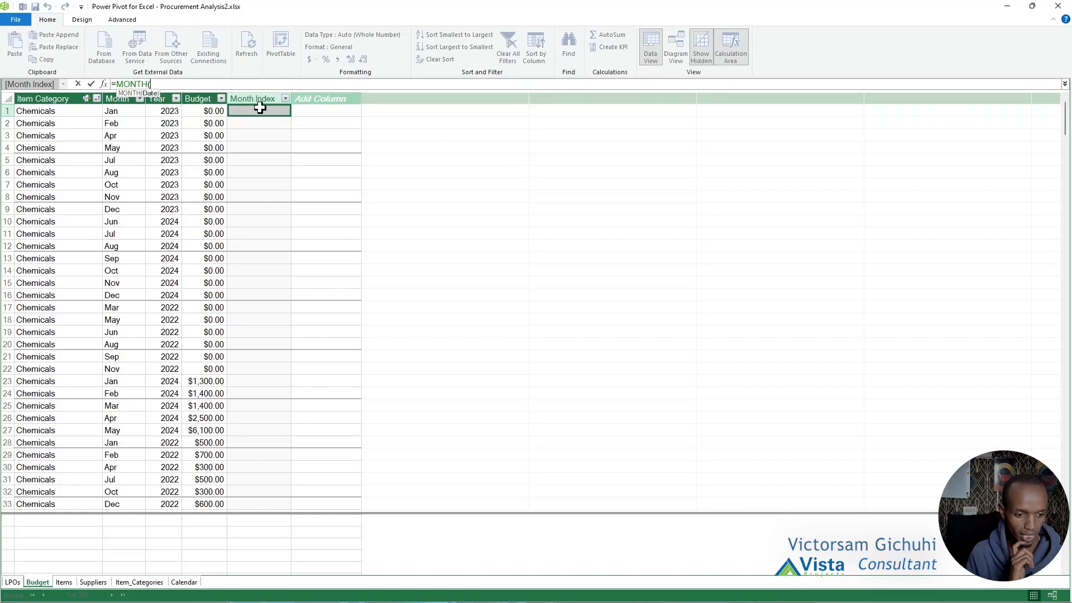
type("DATE")
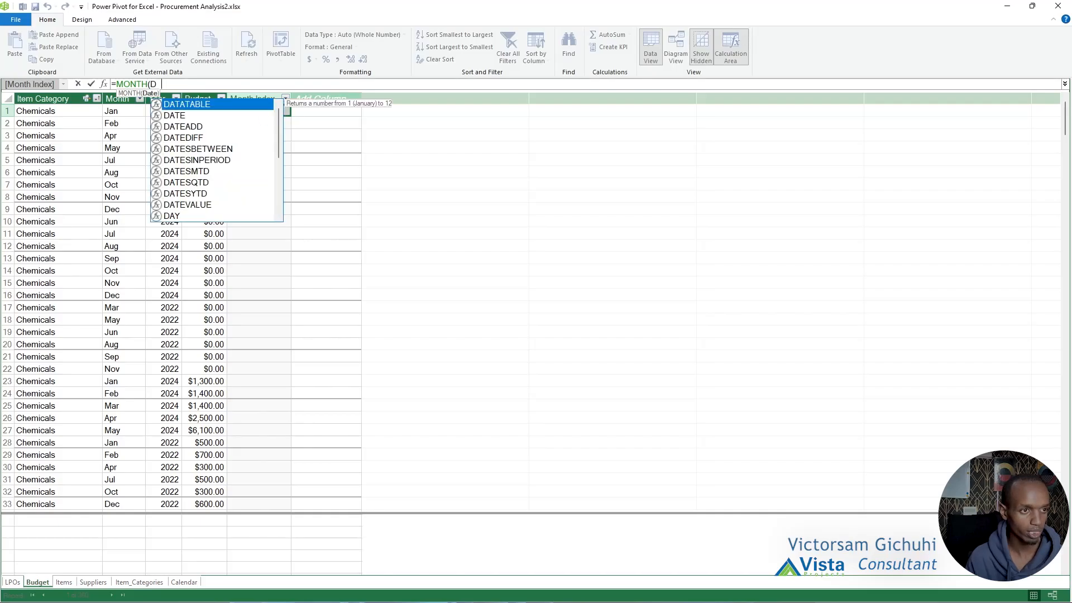
key("Down")
key("Down")
key("Down")
key("Down")
key("Down")
key("Down")
key("Down")
key("Down")
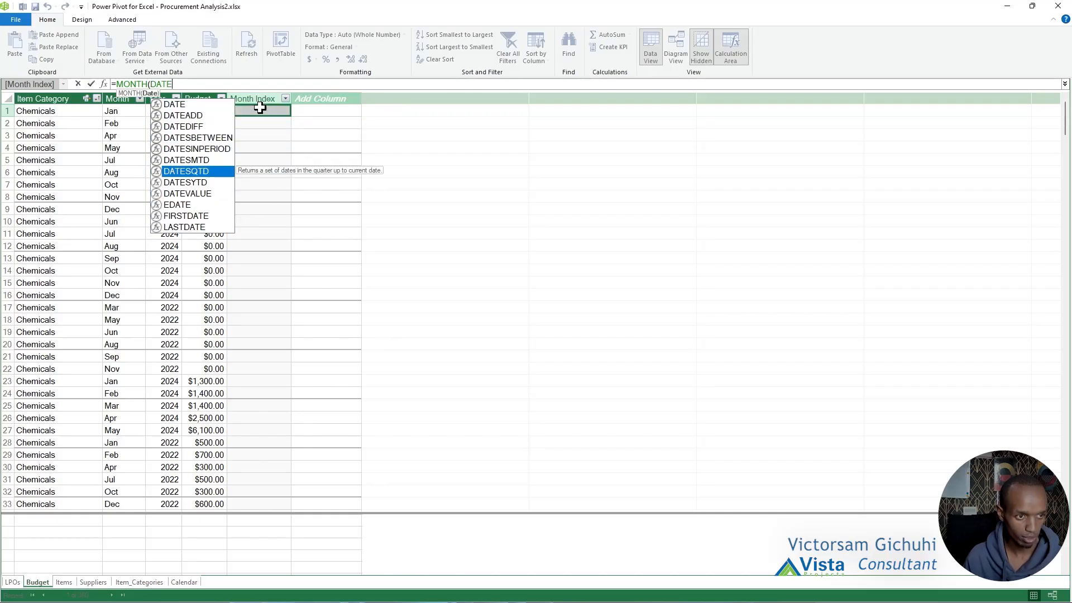
key("Tab")
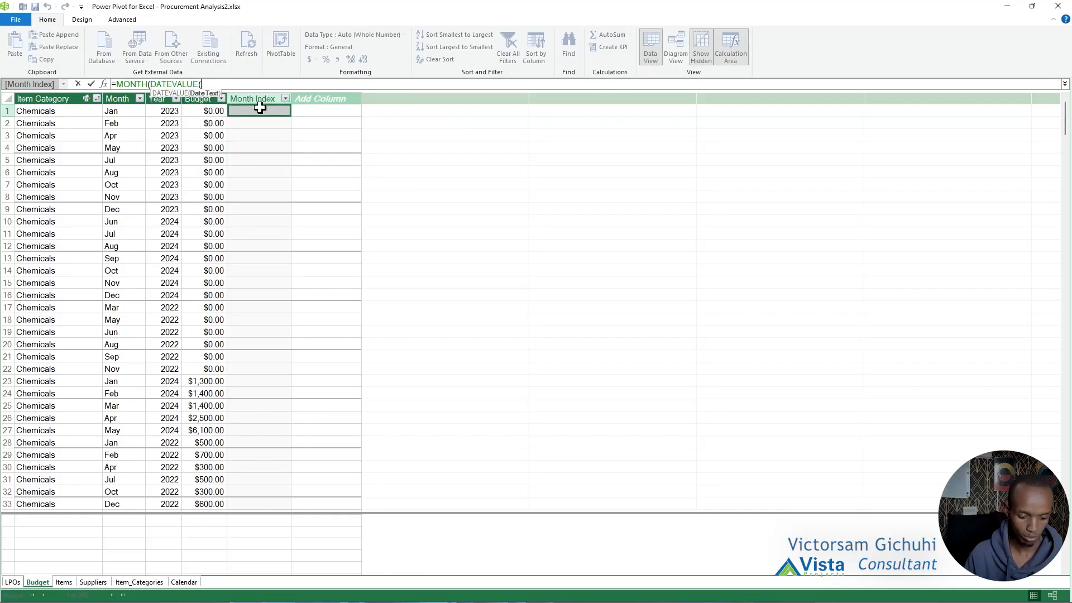
left_click(120, 113)
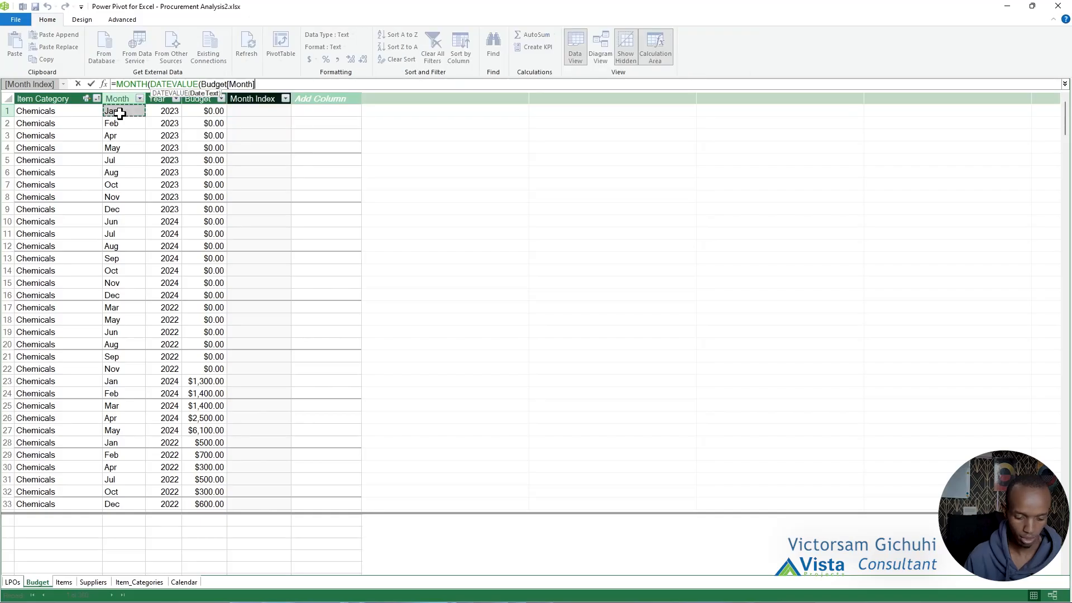
type("&")
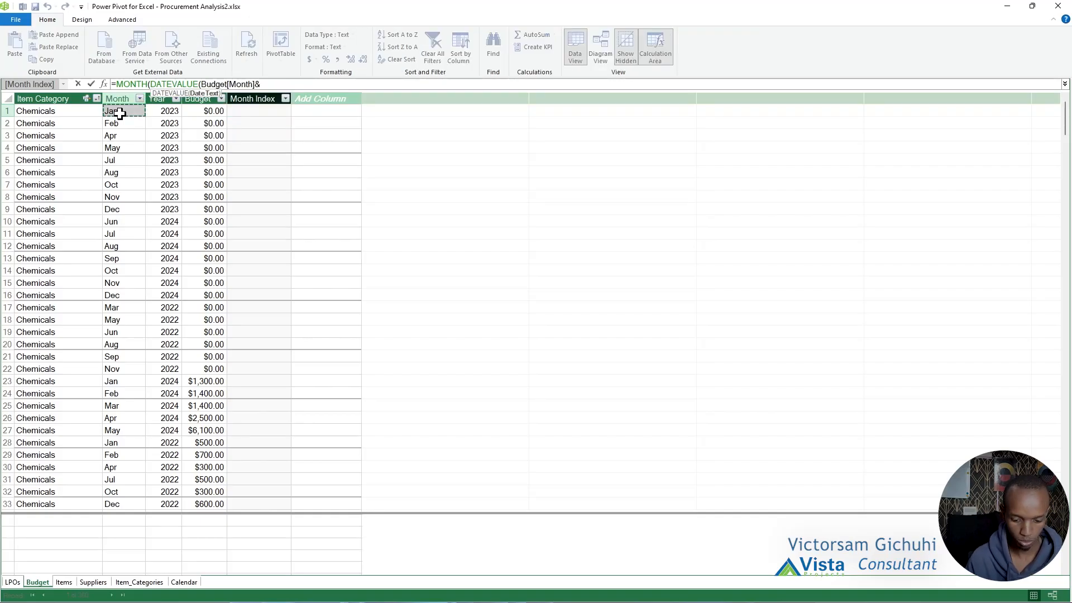
type("\"")
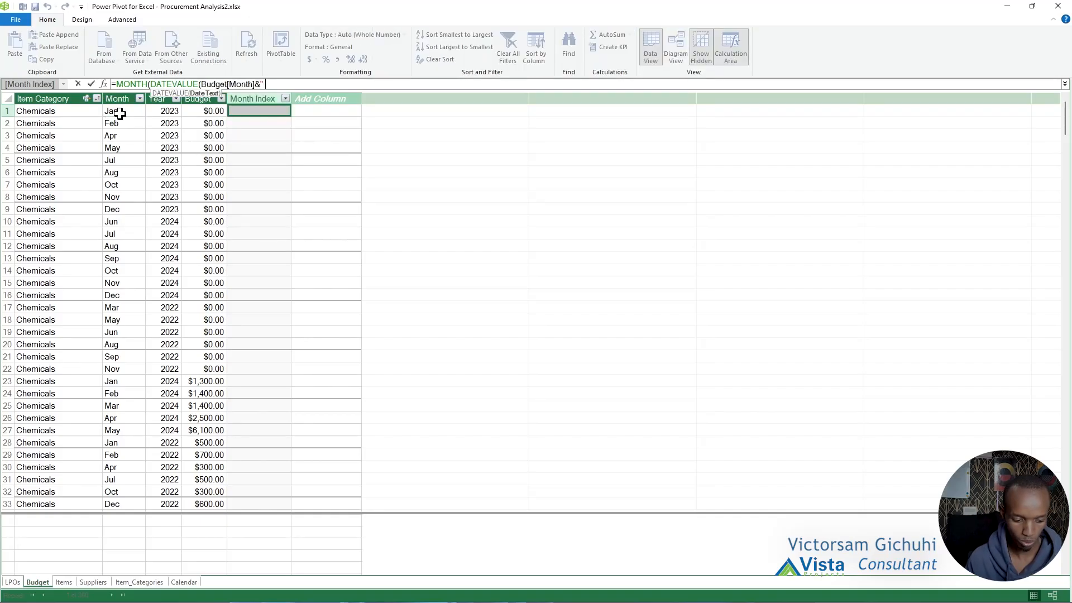
type(" 1\")")
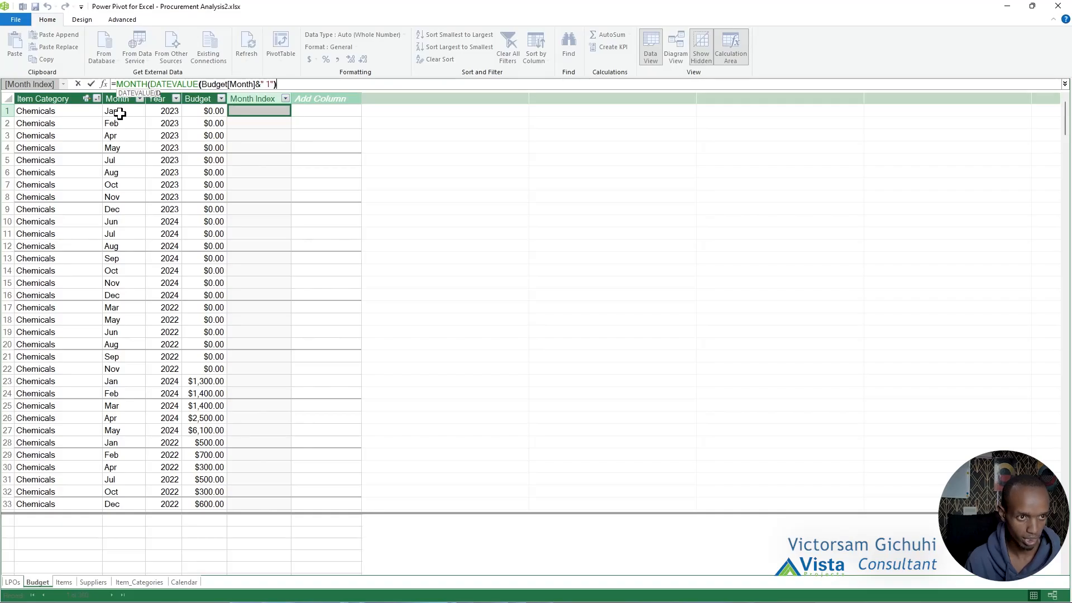
type(")")
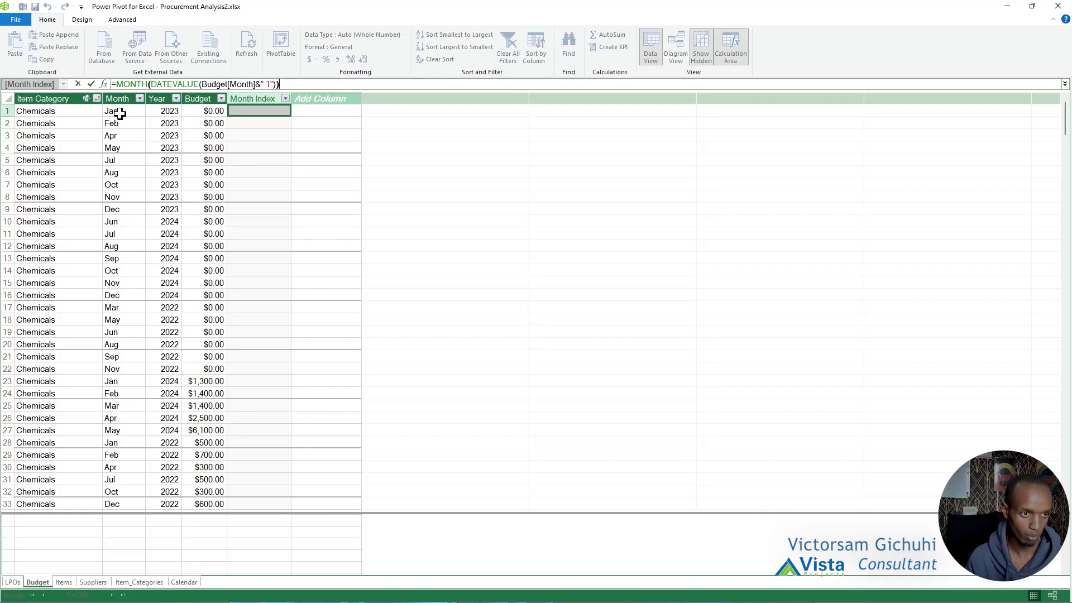
key("Return")
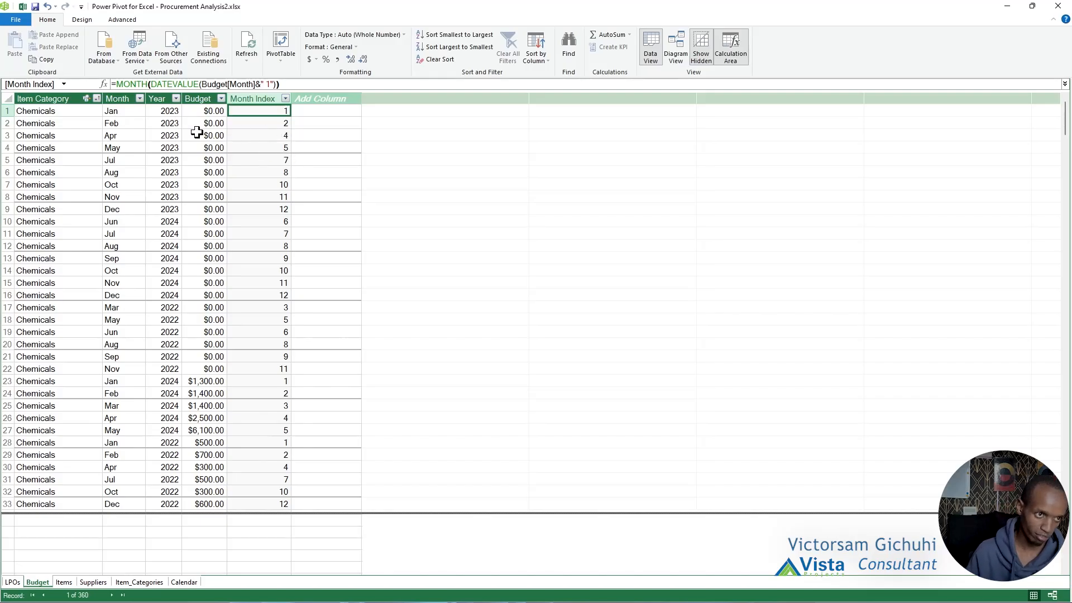
left_click(111, 112)
left_click(123, 126)
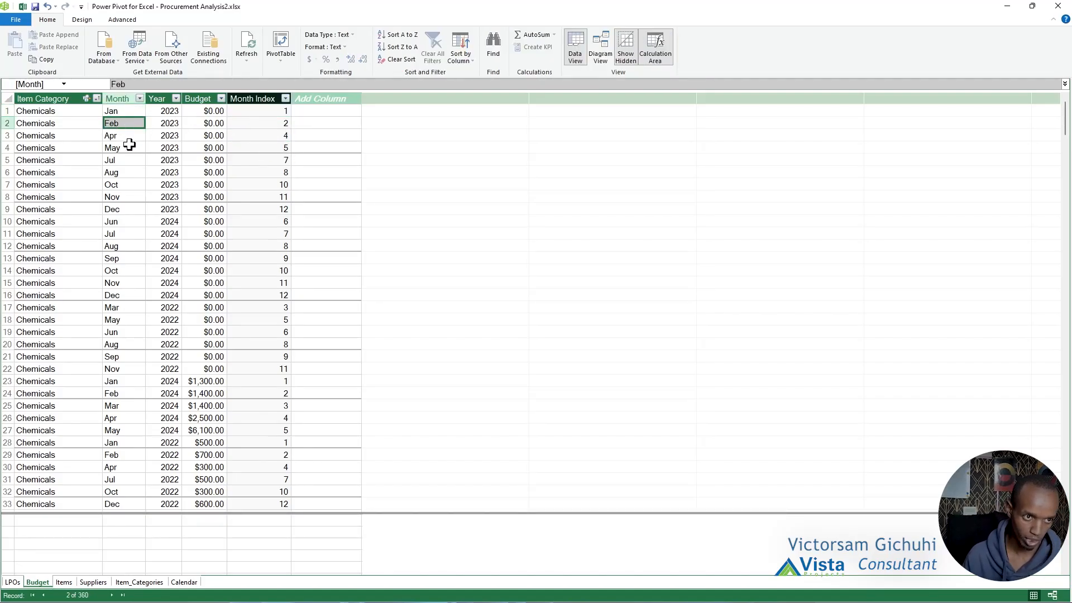
left_click(131, 137)
left_click(134, 149)
left_click(133, 162)
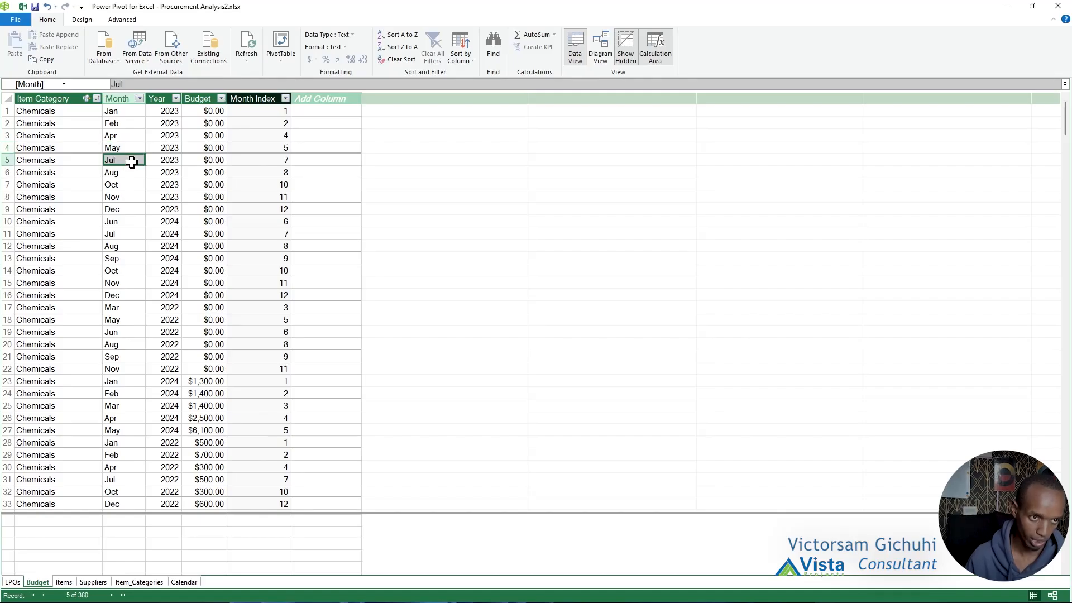
Step: Add another new column named Date to the Budget table, after Month Index
left_click(346, 112)
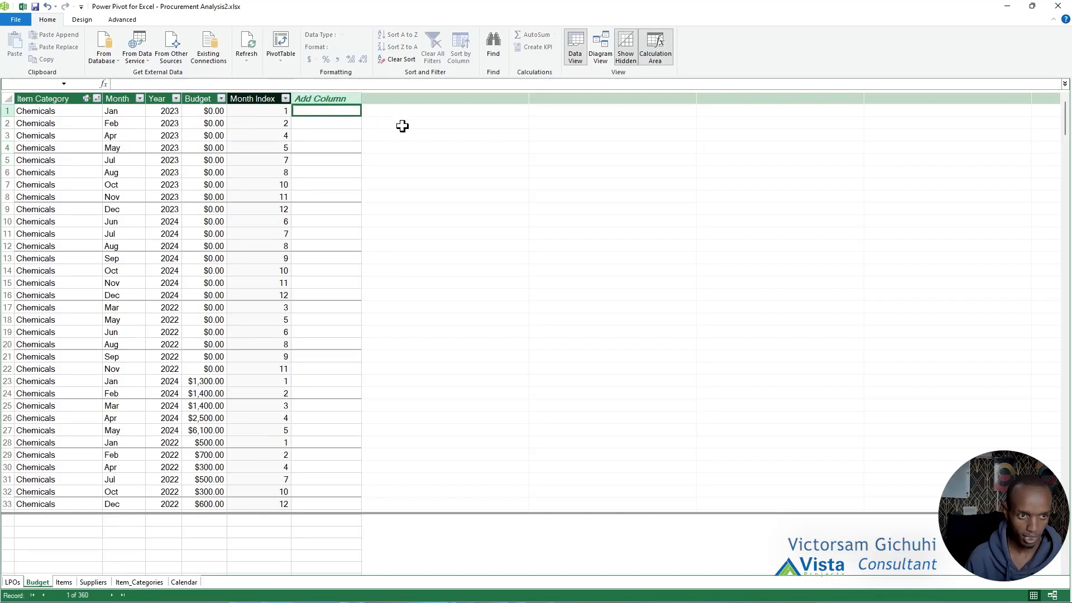
double_click(330, 98)
type("Dat")
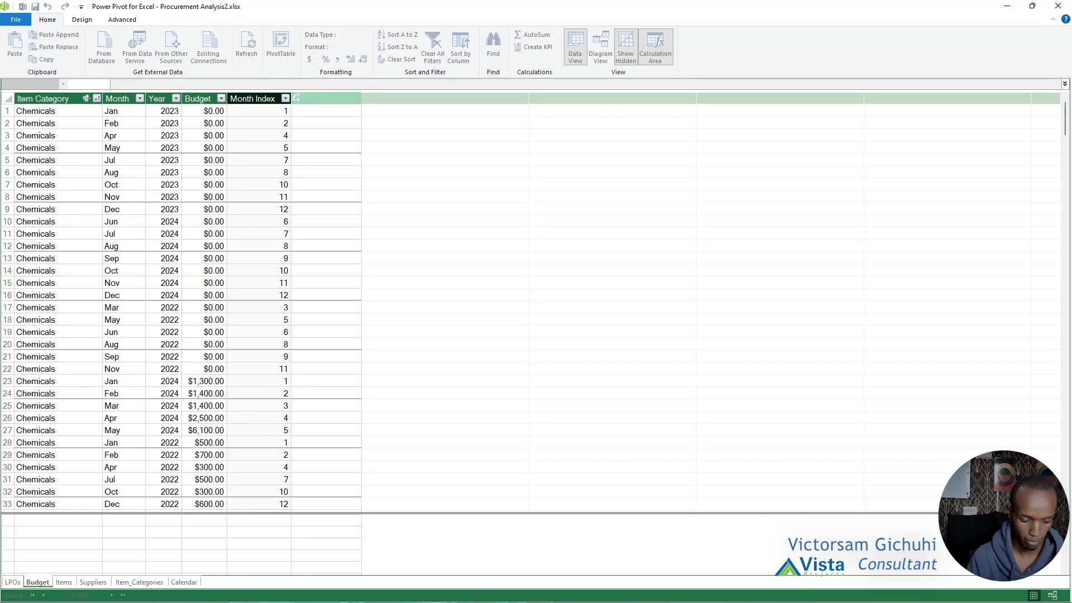
type("e")
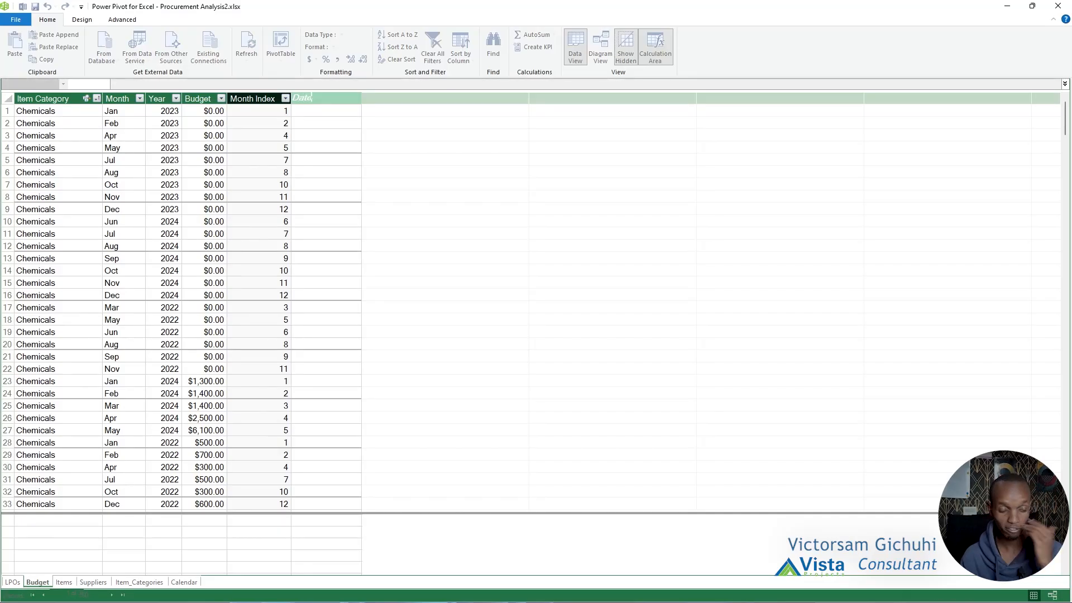
key("Return")
Step: Give the Date column the formula =DATEVALUE(Budget[Year]&" "&Budget[Month]&" 1") and widen the column to fit its contents
left_click(312, 111)
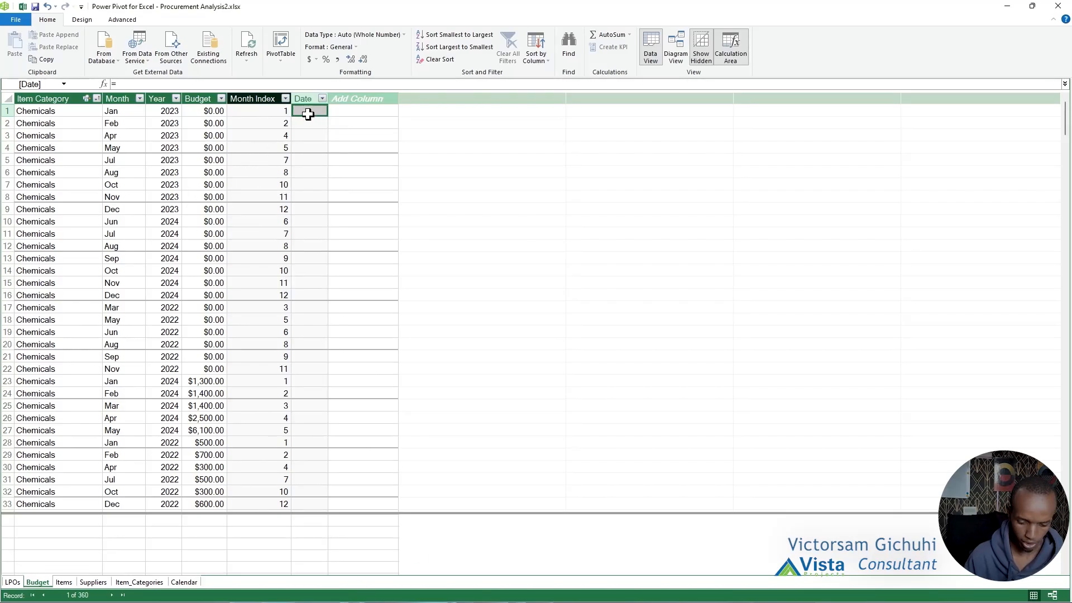
type("d")
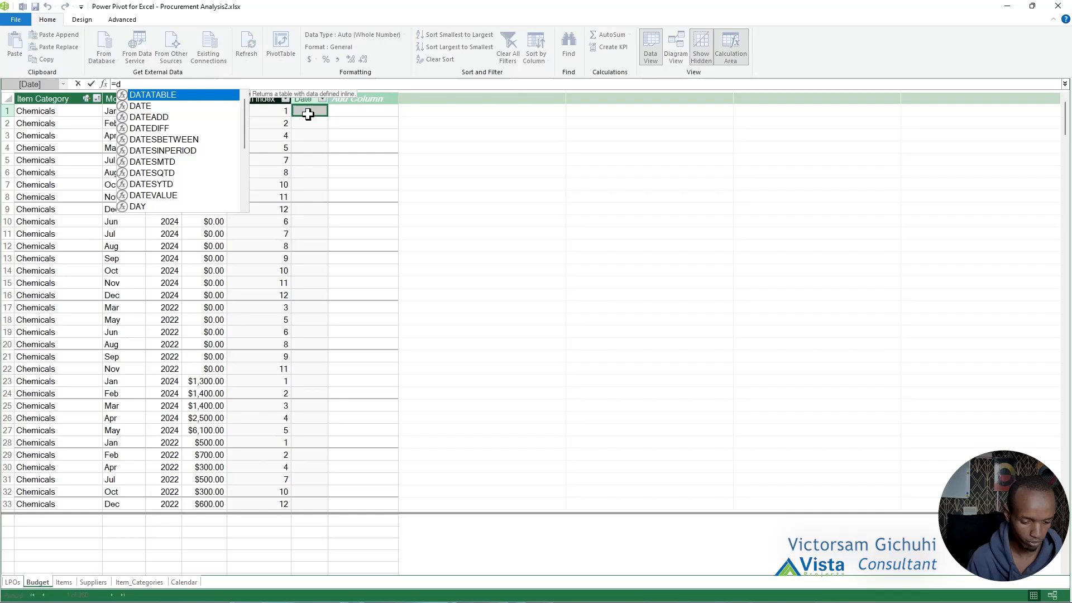
type("ATE")
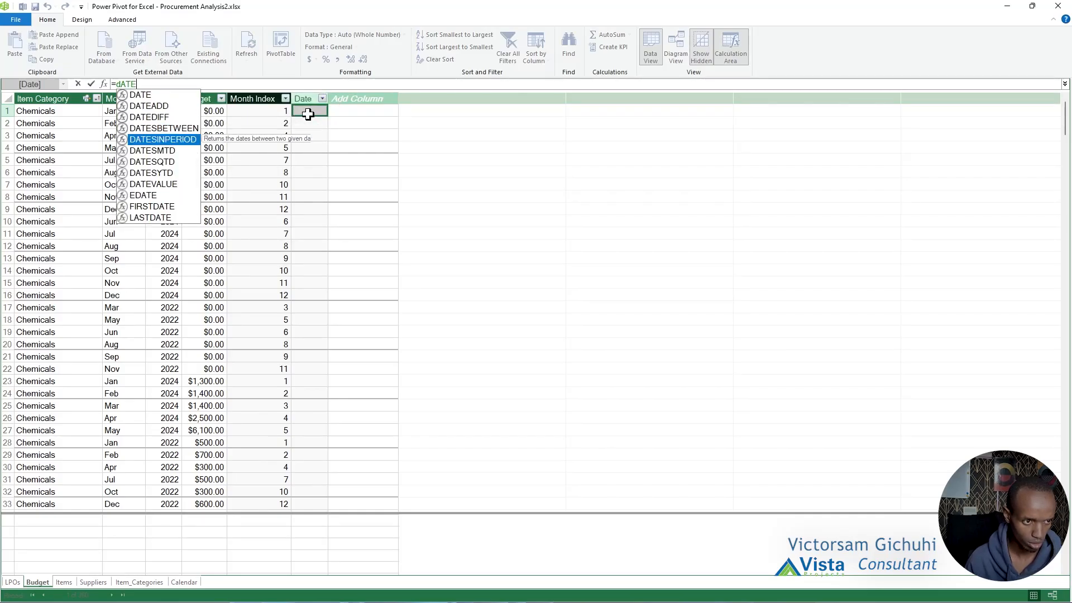
key("Down")
key("Down")
key("Down")
key("Down")
key("Tab")
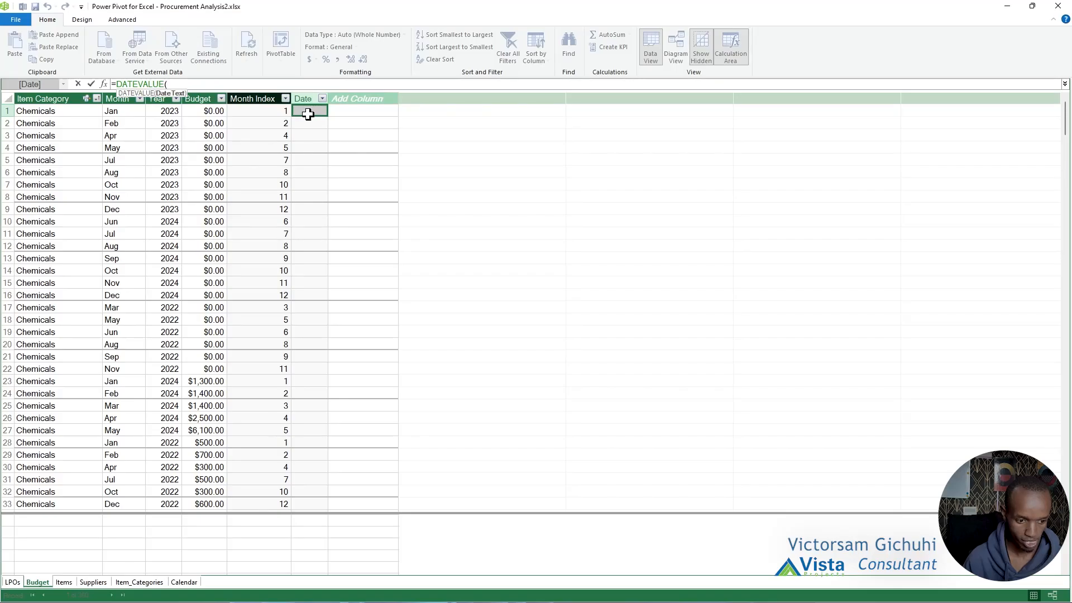
left_click(171, 111)
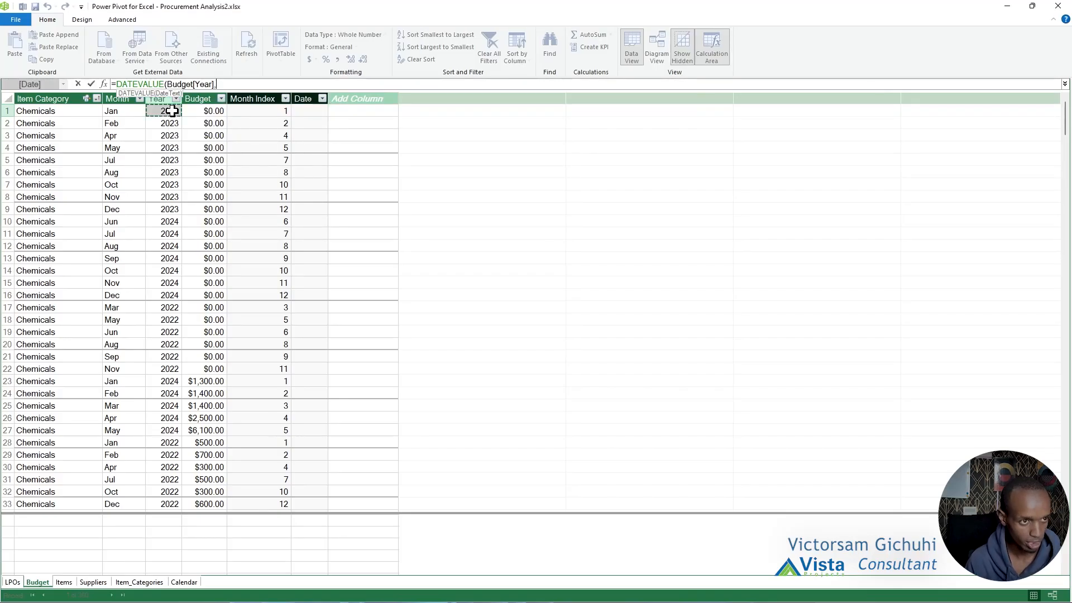
type("&\" \"&")
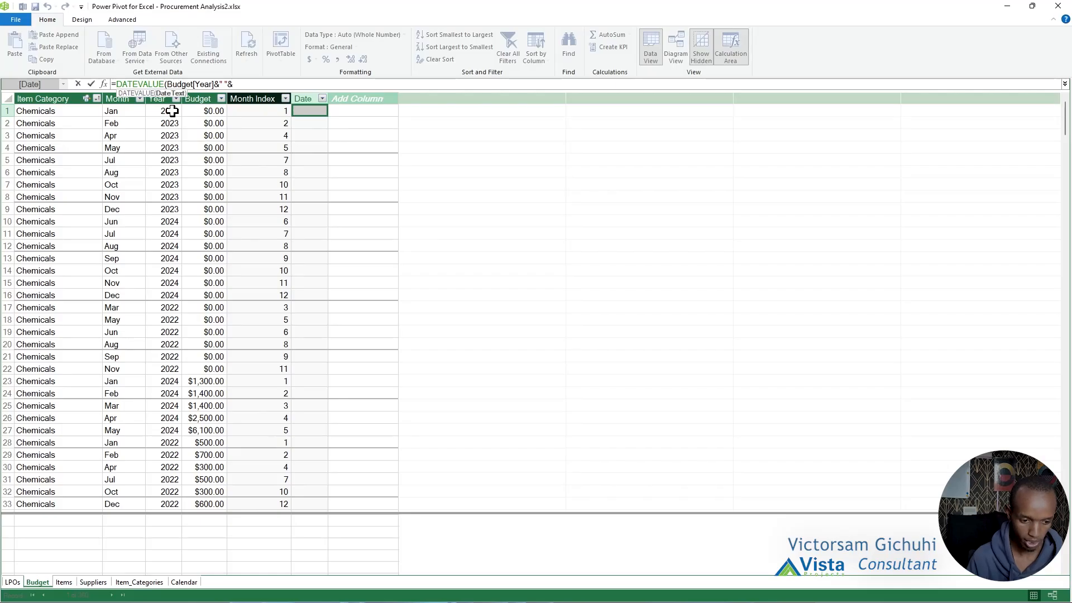
left_click(120, 112)
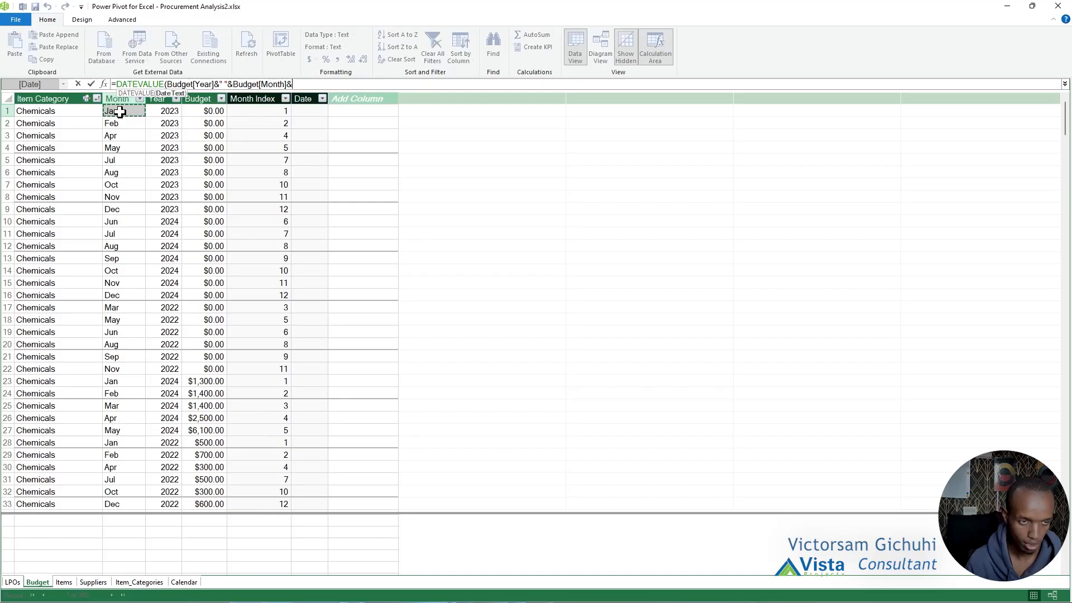
type("&\" ")
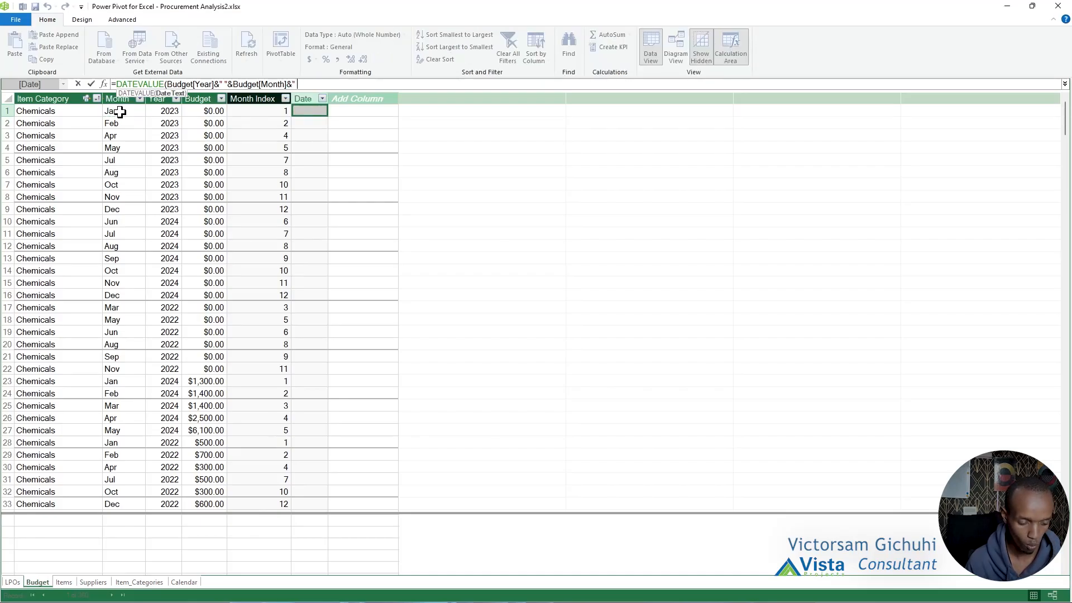
type("1\")")
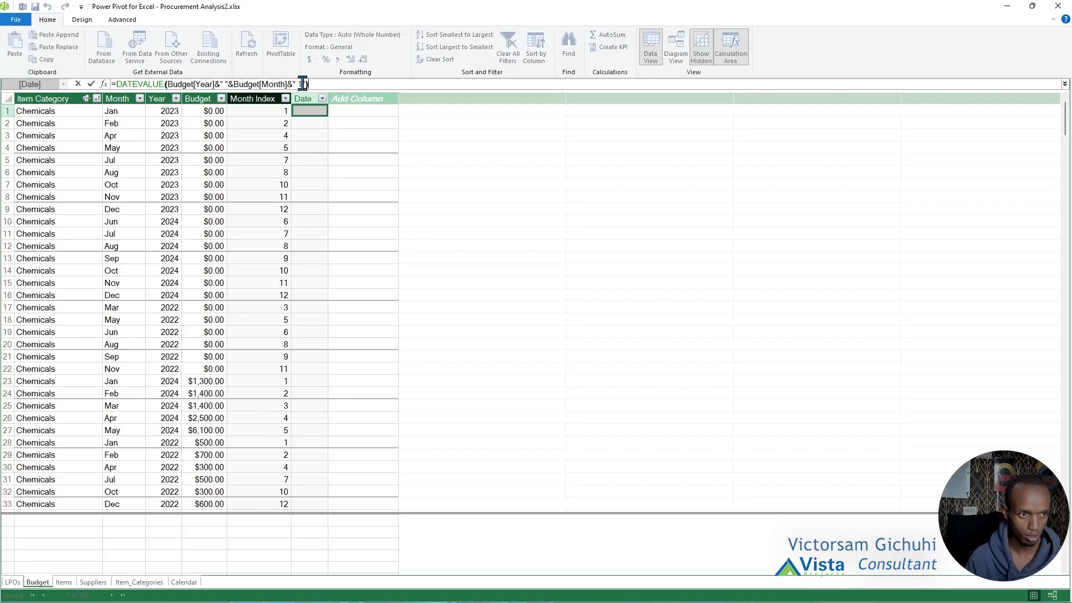
key("Return")
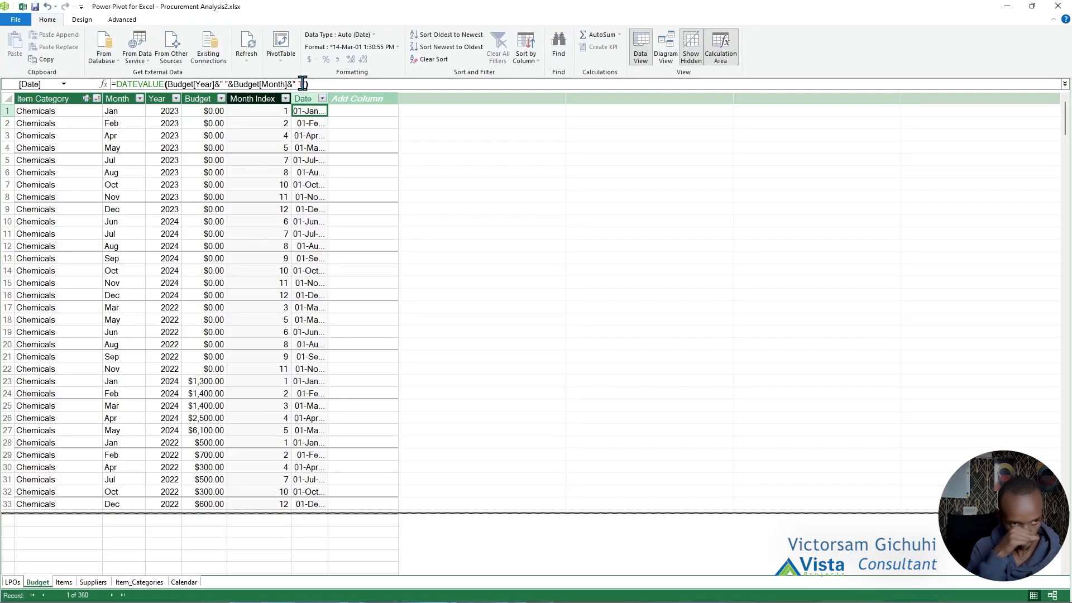
double_click(328, 96)
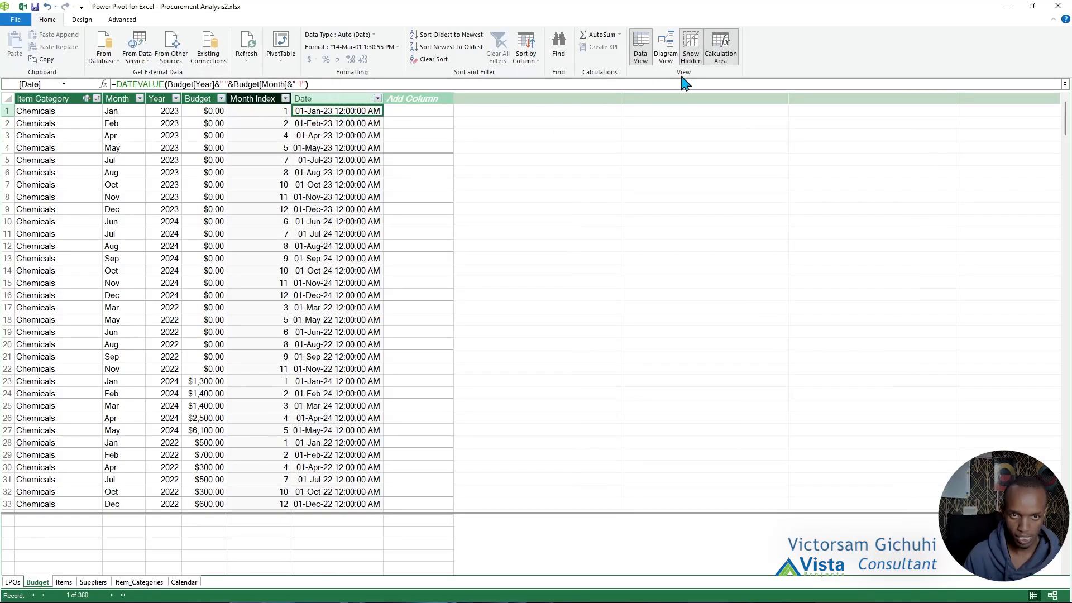
Step: In the model diagram, relate Calendar's Dates field to the Date field of the Budget table
left_click(666, 50)
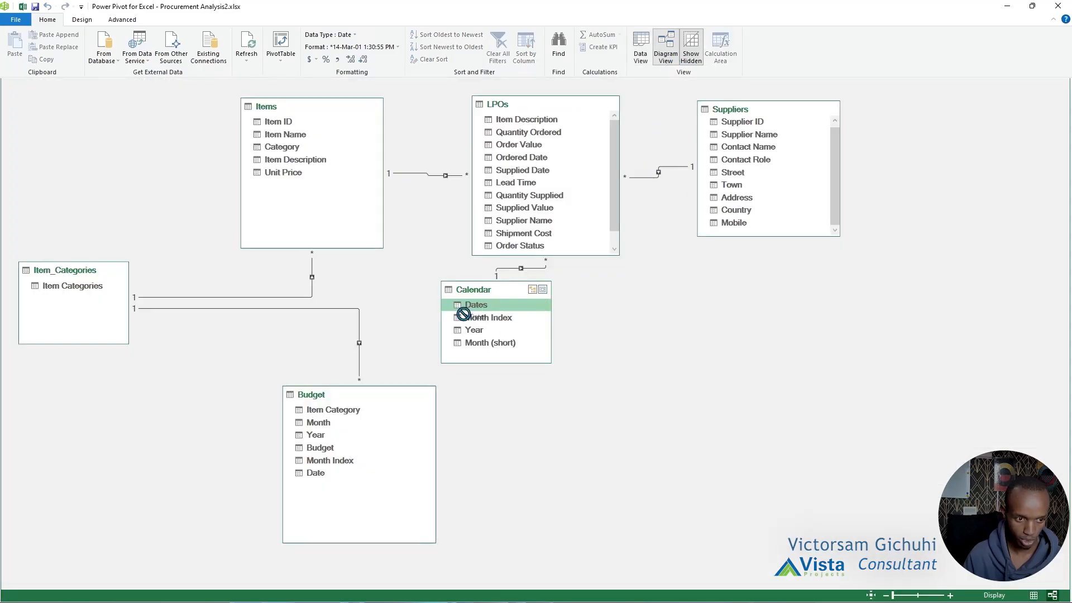
left_click_drag(467, 308, 330, 469)
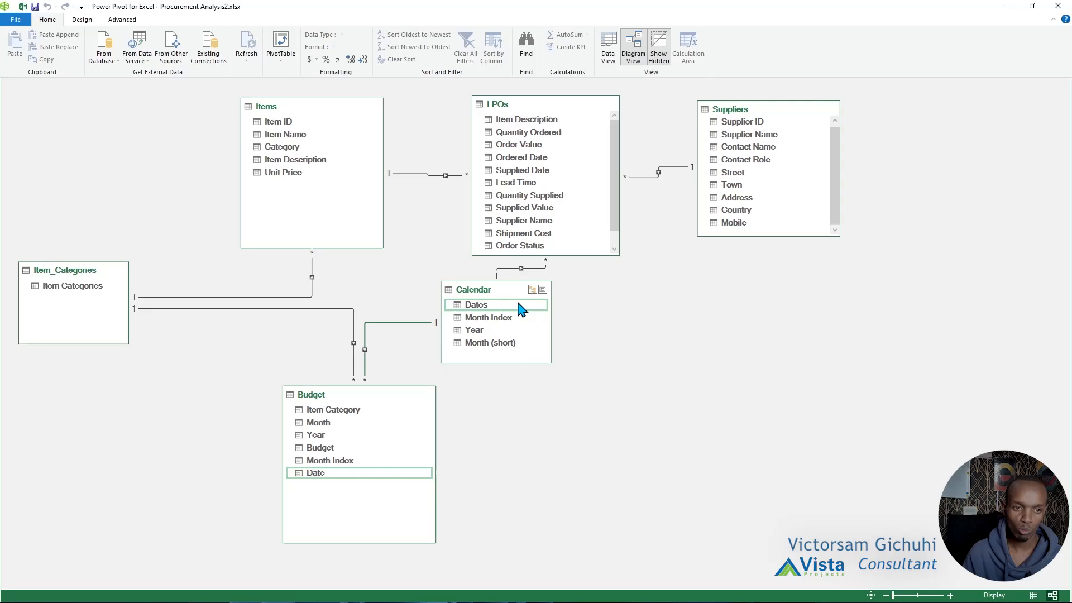
Step: Move the Calendar table clear of LPOs, to the right of Budget, and inspect the Calendar, Item_Categories and Items–LPOs relationship lines one by one
left_click_drag(477, 295, 632, 366)
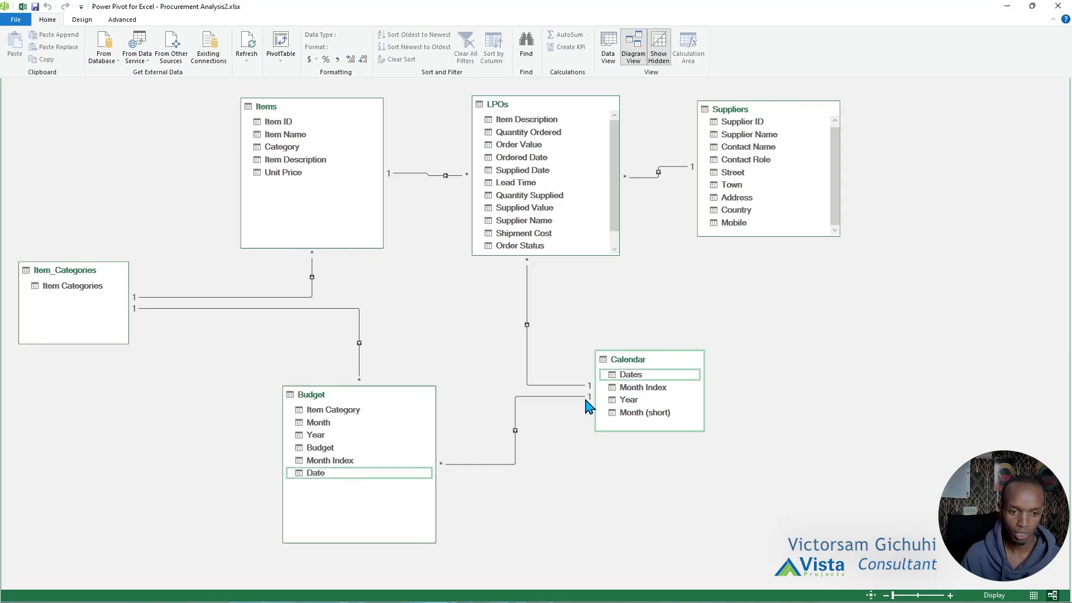
left_click(516, 447)
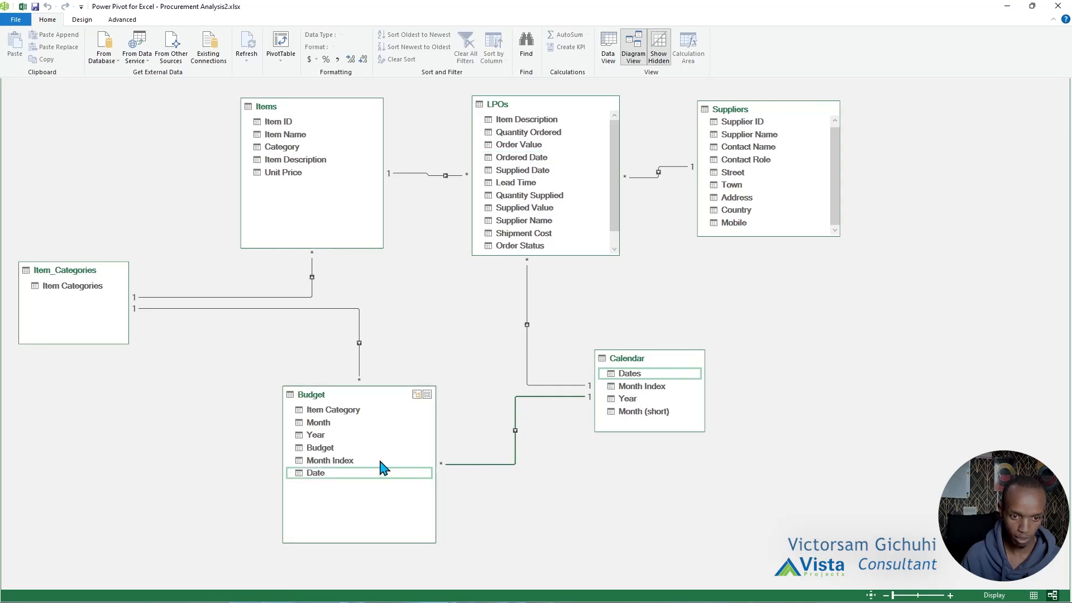
left_click(526, 273)
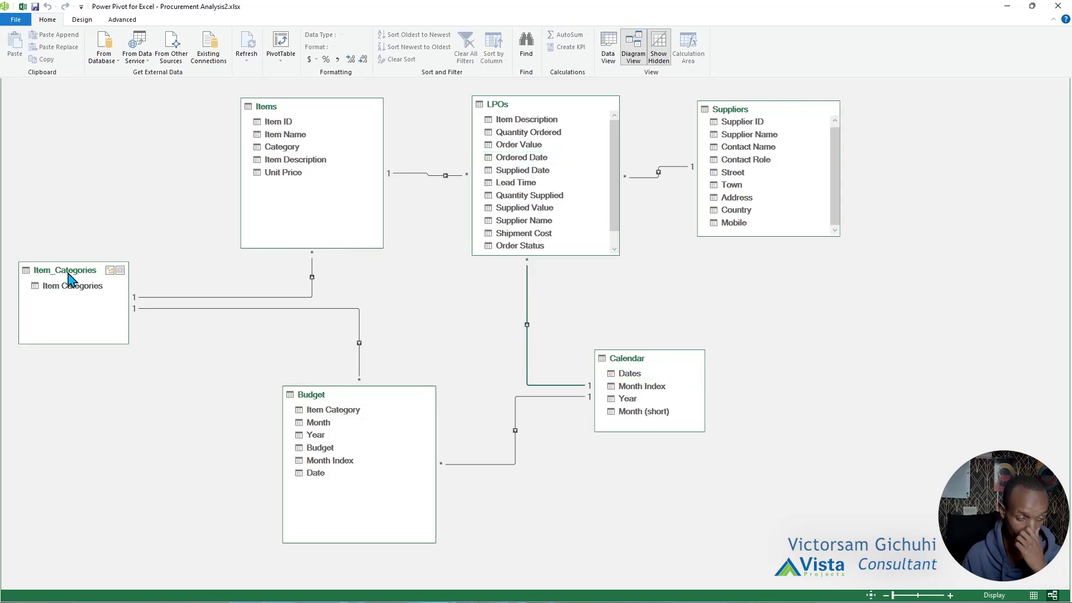
left_click(137, 310)
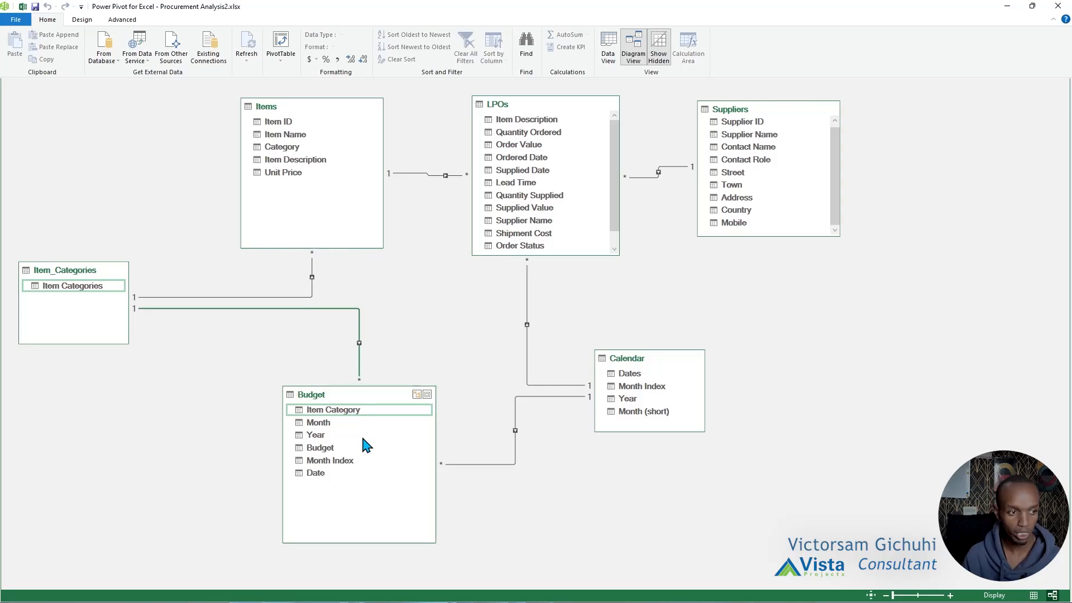
left_click(185, 297)
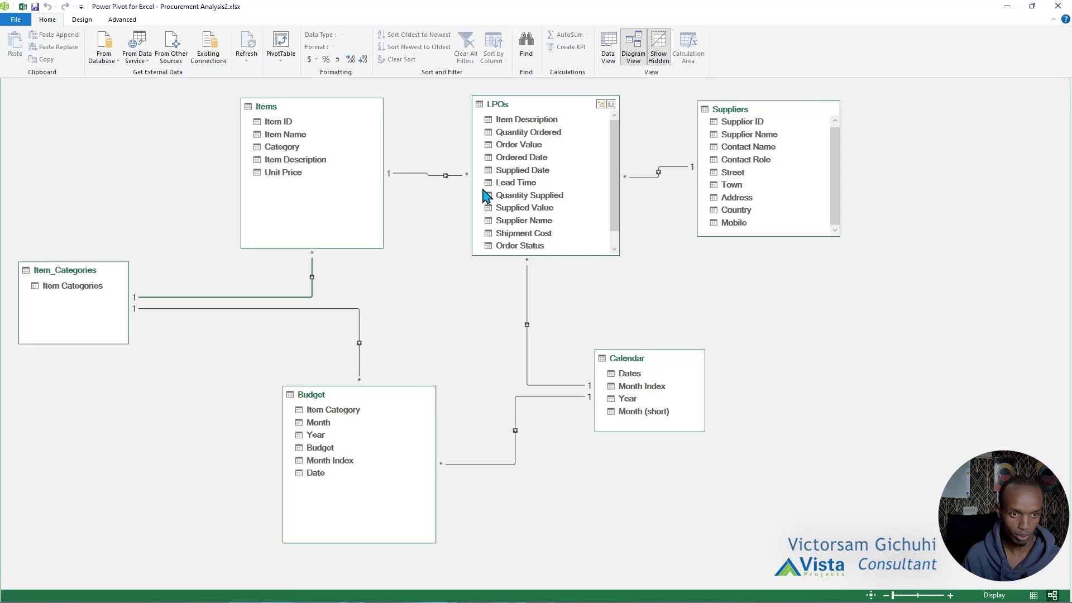
left_click(432, 176)
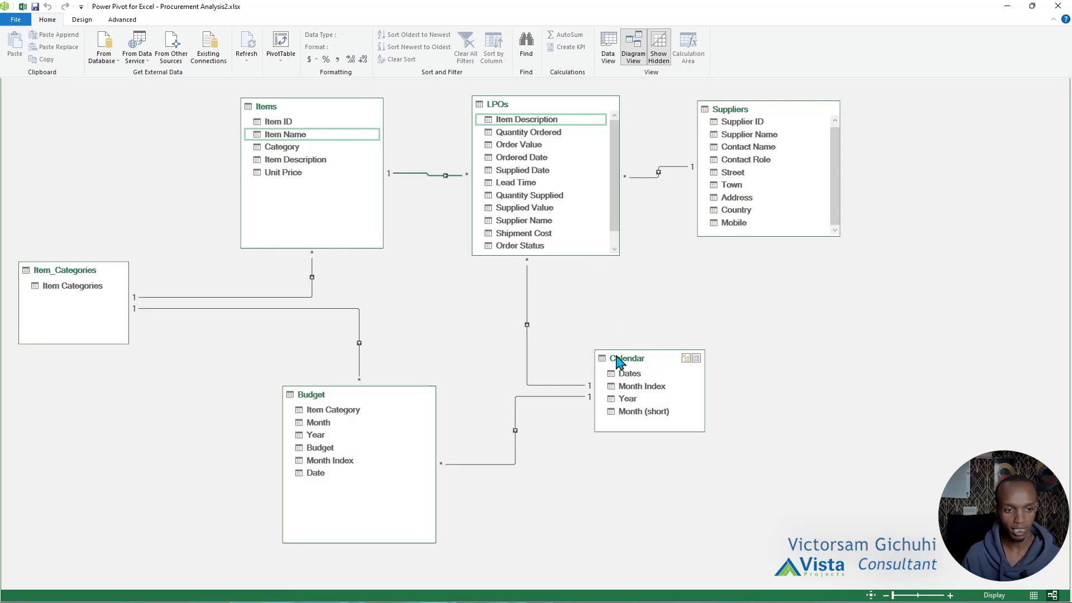
Step: Tidy the diagram layout by placing Item_Categories beneath Items and shifting Budget and Calendar slightly down and to the right
left_click_drag(386, 403, 458, 424)
left_click_drag(87, 286, 243, 308)
left_click_drag(638, 359, 683, 384)
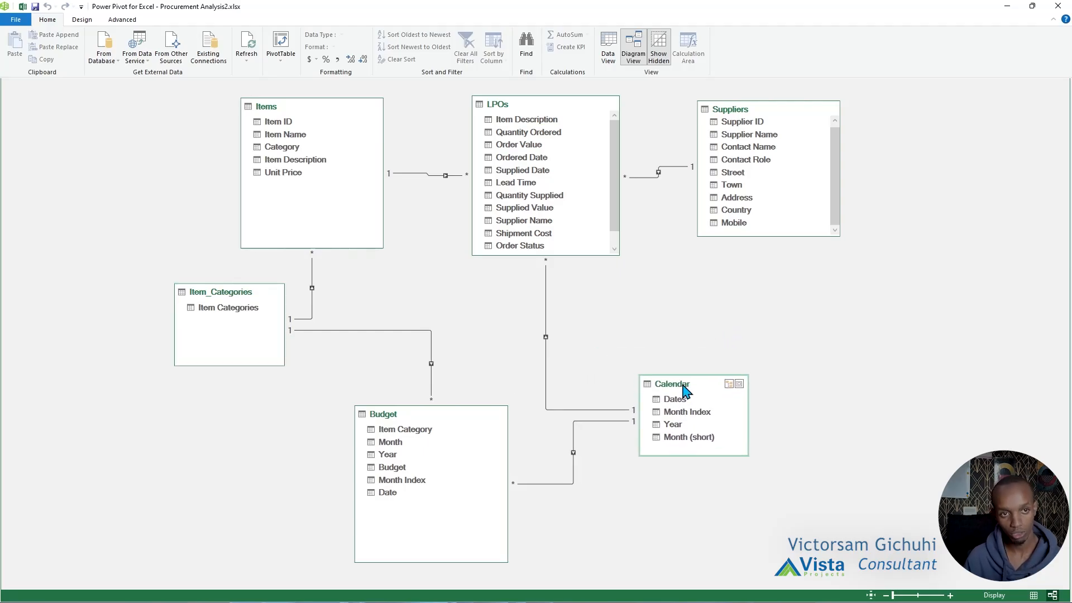